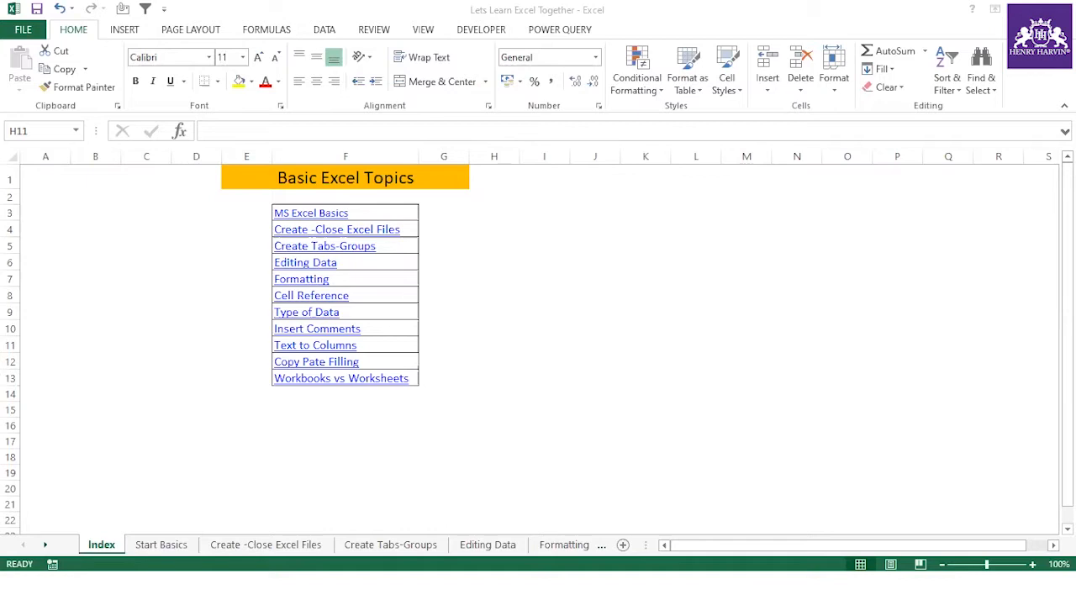
Mark the first four index topics as completed by entering the tick character ü in cells G3 to G6.
left_click(428, 212)
type("ü")
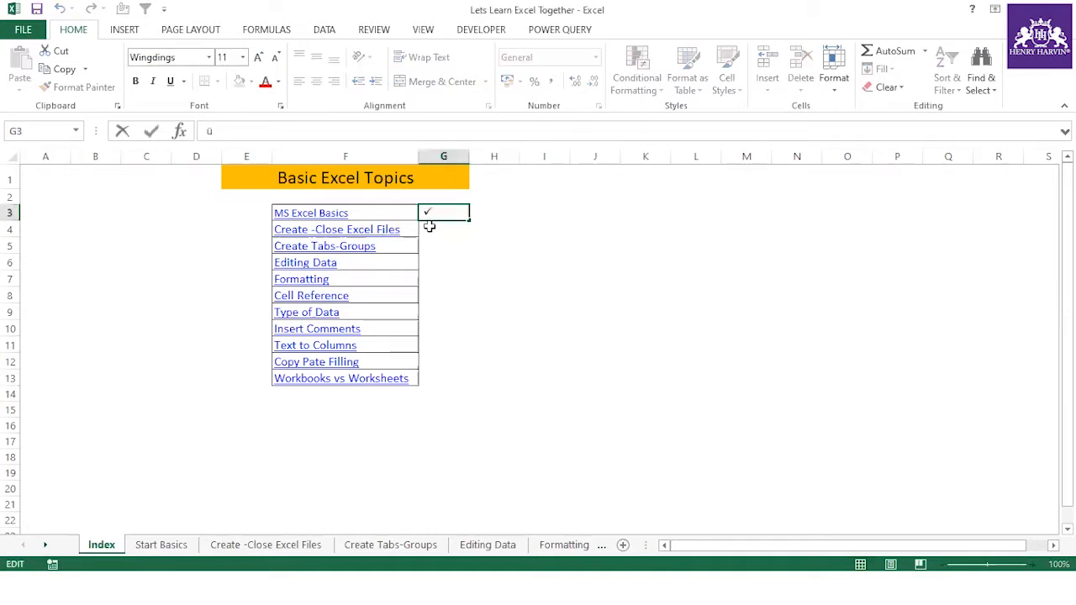
left_click(428, 228)
type("ü")
left_click(429, 246)
type("ü")
left_click(427, 260)
type("ü")
Follow the Formatting link in the topic index to its sheet and widen column B slightly.
left_click(396, 275)
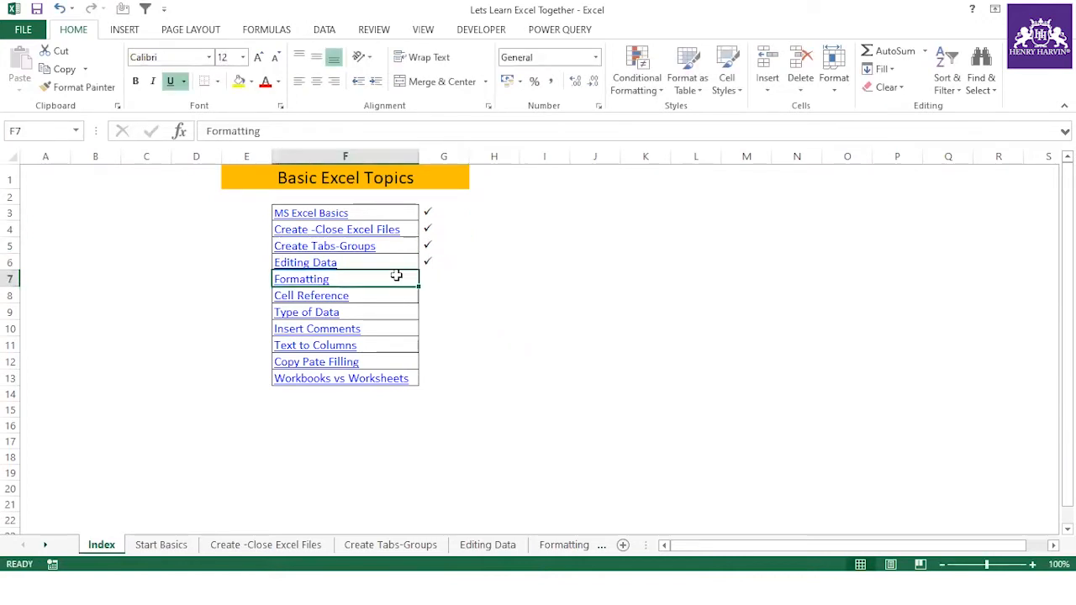
left_click(314, 279)
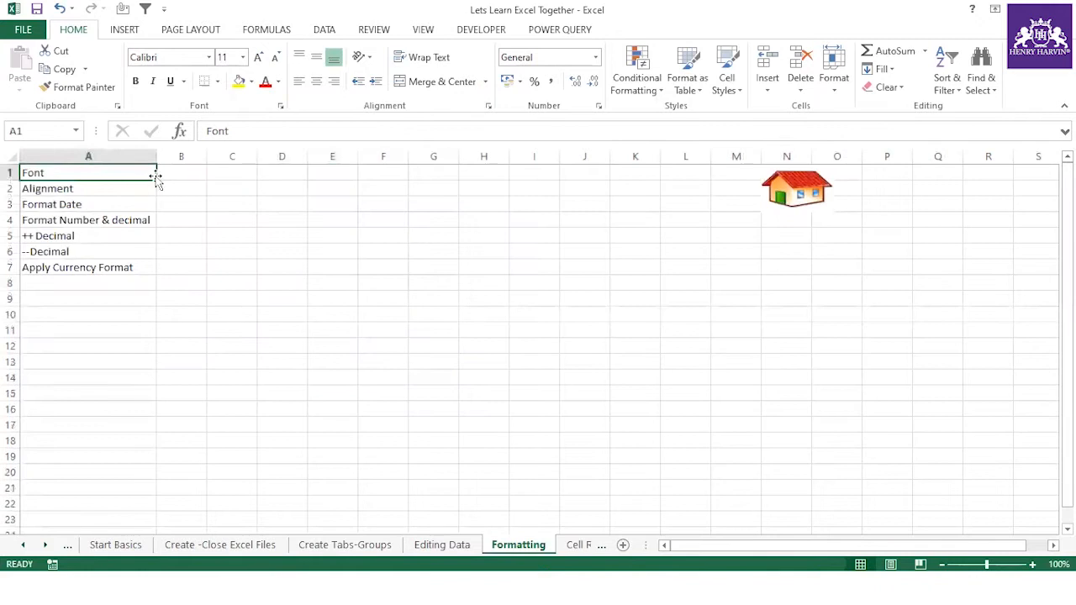
left_click_drag(203, 157, 210, 156)
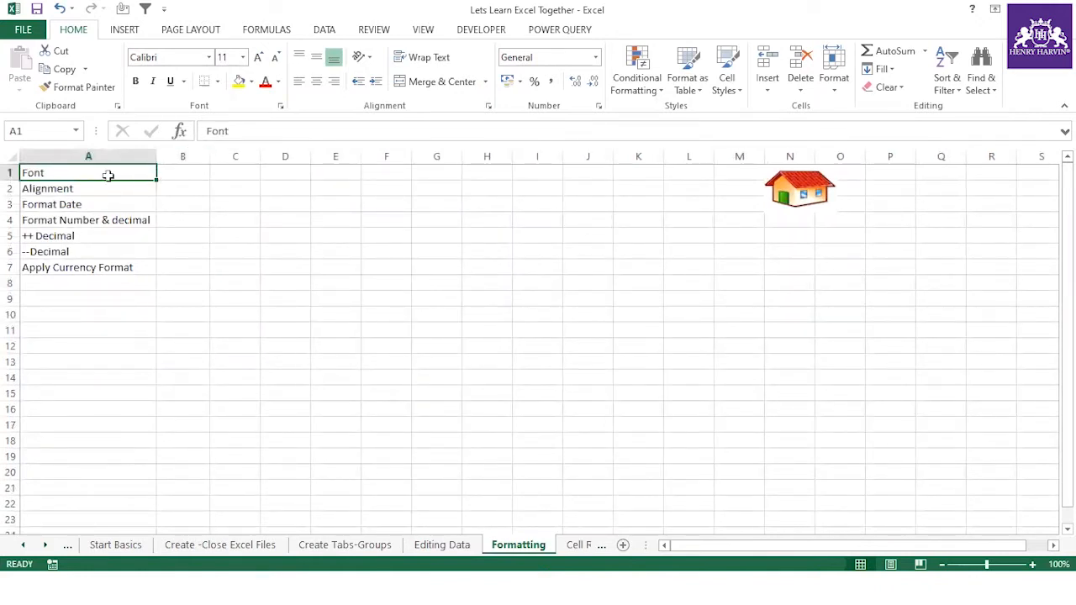
Enter the number 123 in cell F2 of the Formatting sheet.
left_click(372, 187)
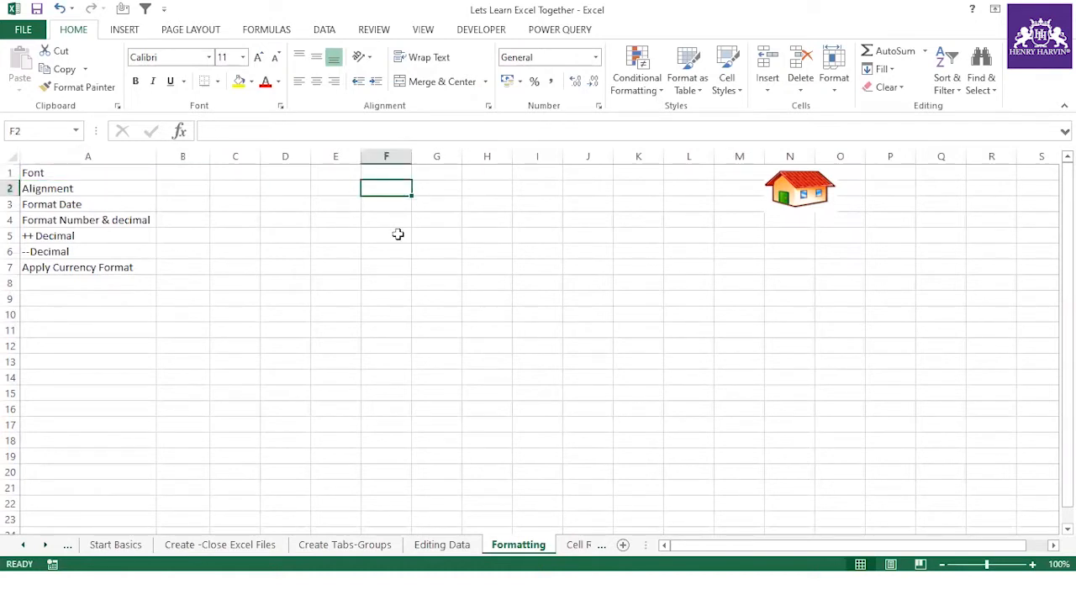
type("123")
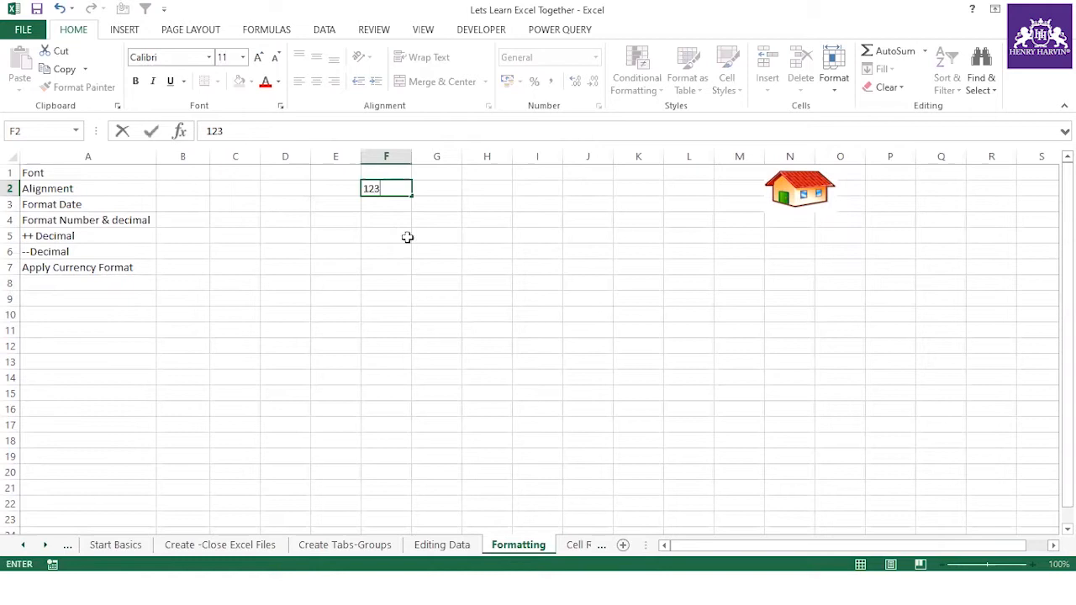
left_click(529, 289)
left_click(394, 190)
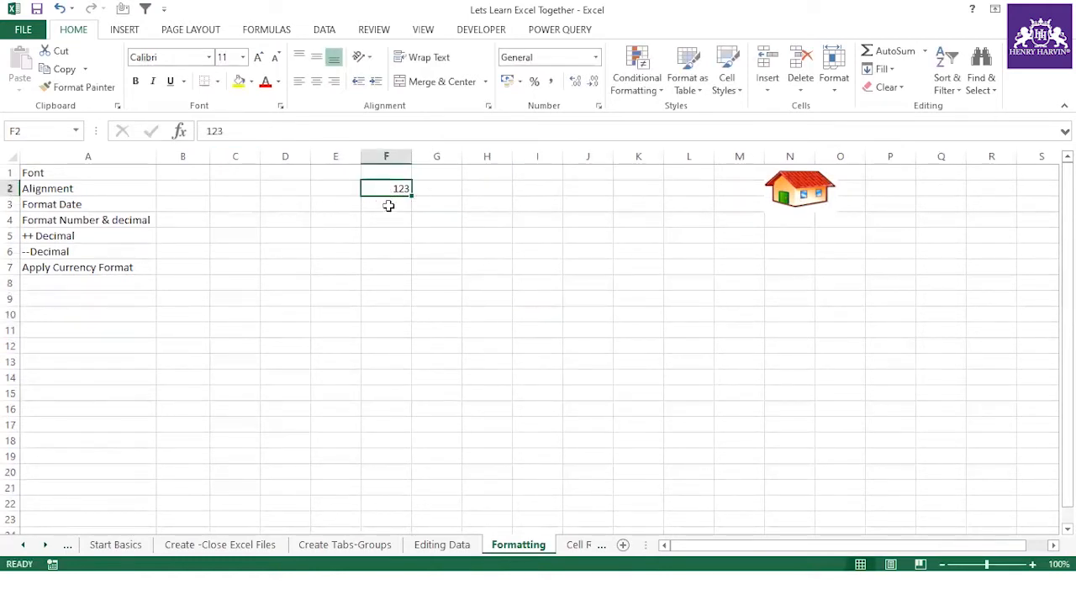
left_click(396, 203)
left_click(394, 190)
Enter the text xyz in cell G2 and compare its default alignment with the number in F2.
left_click(445, 190)
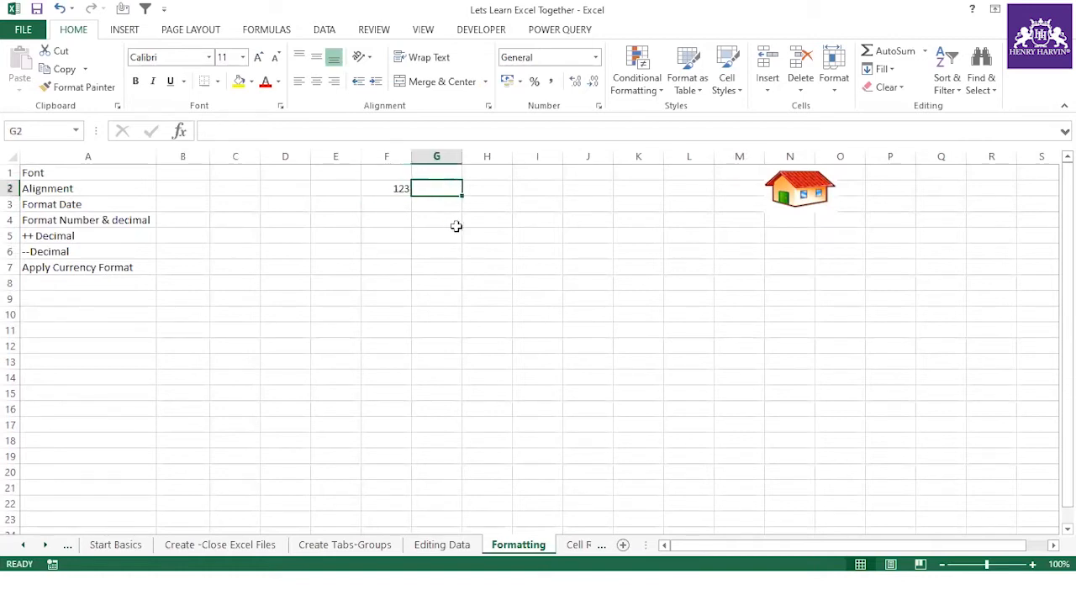
type("xy")
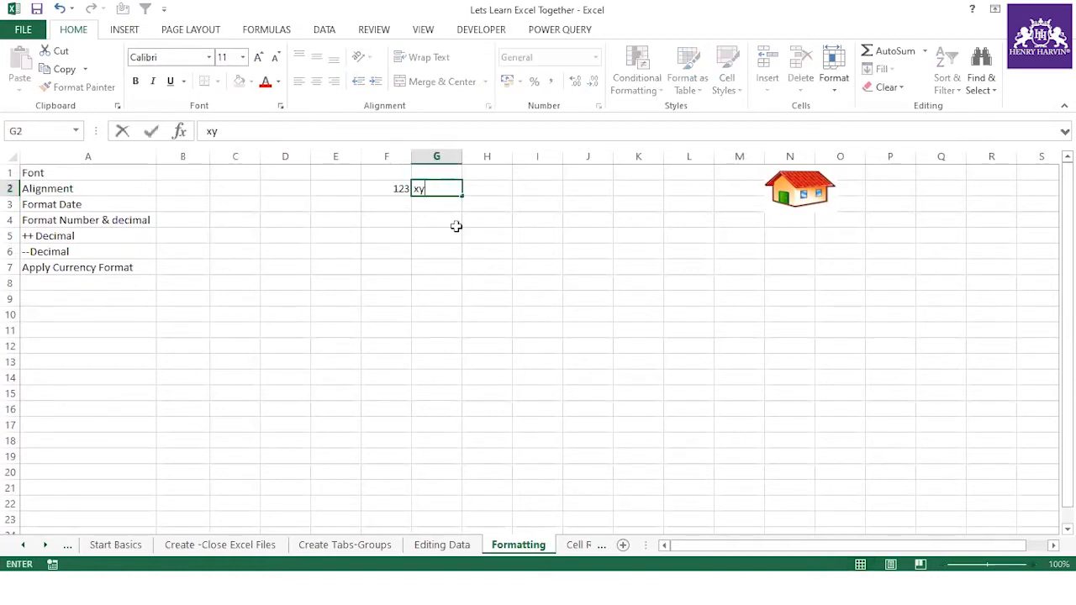
type("z")
left_click(457, 228)
left_click(445, 189)
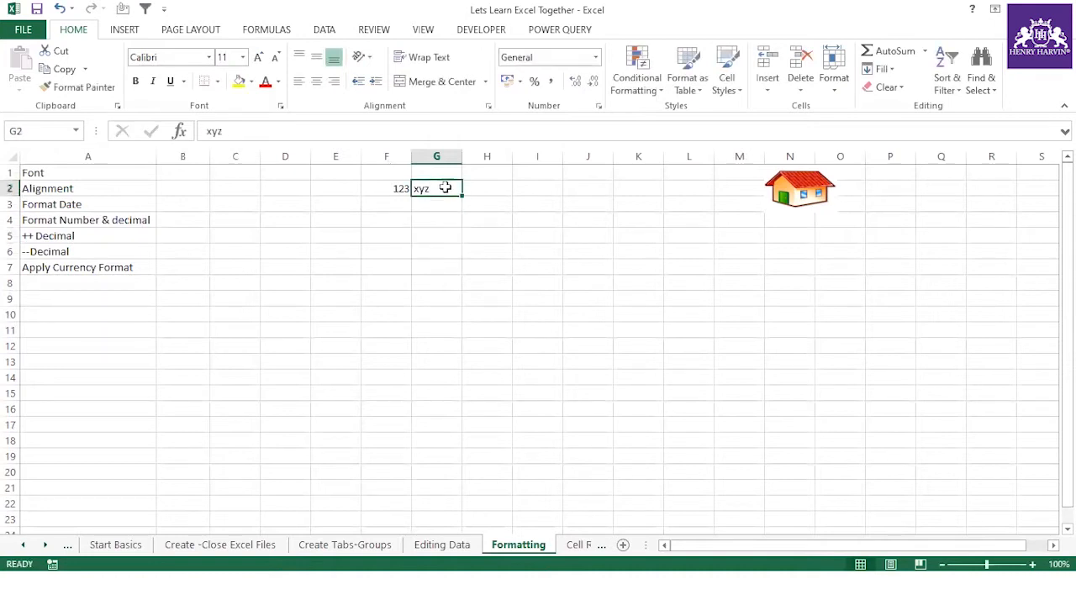
left_click(390, 189)
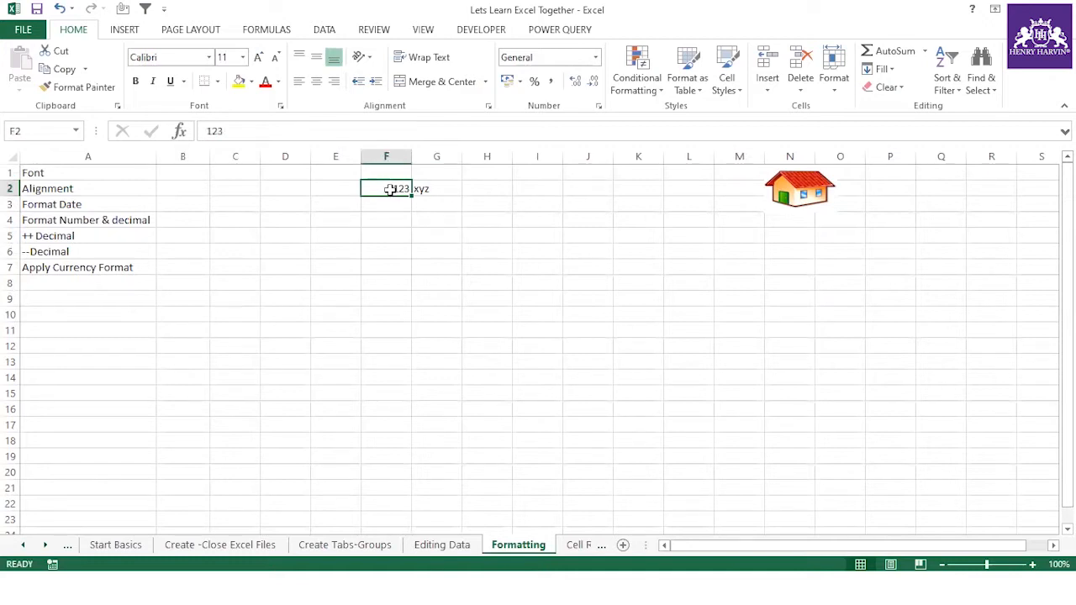
left_click(436, 189)
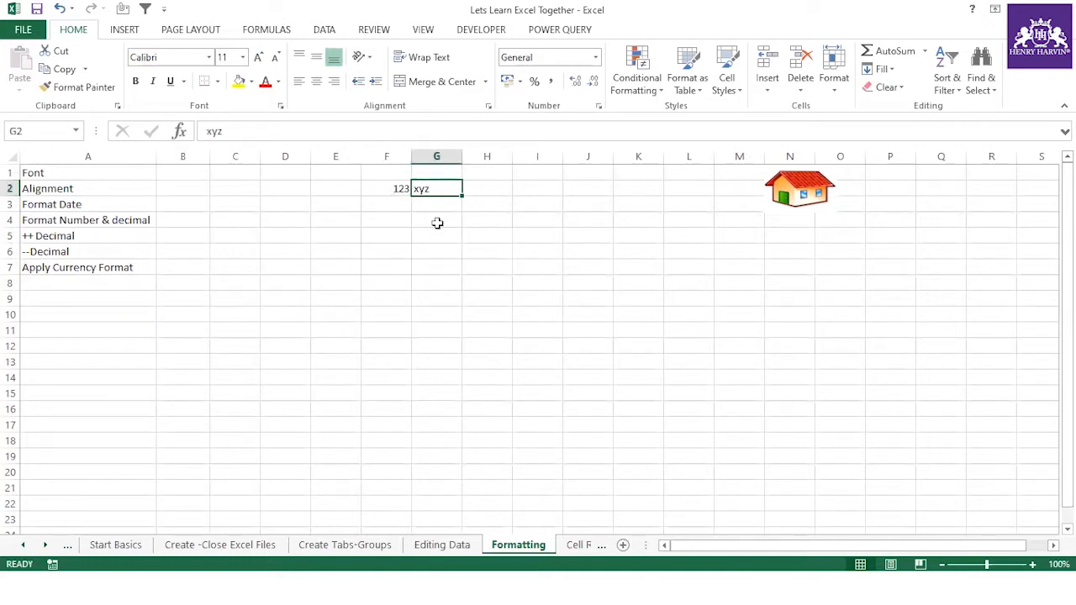
Enter the text ijijijij in cell F5 and the number 4567 in cell G5.
left_click(392, 231)
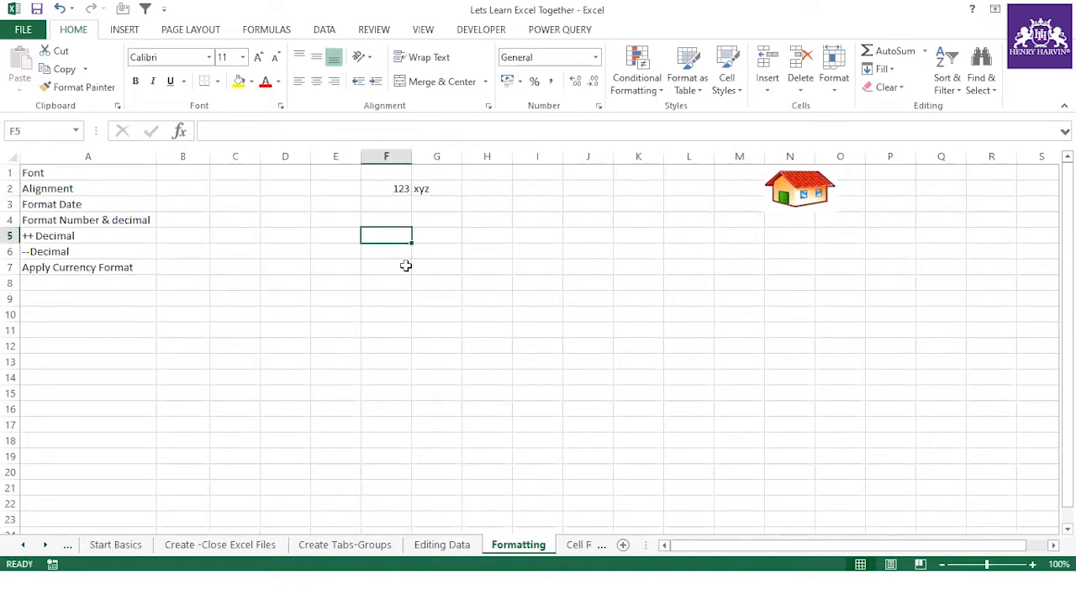
type("ijijijij")
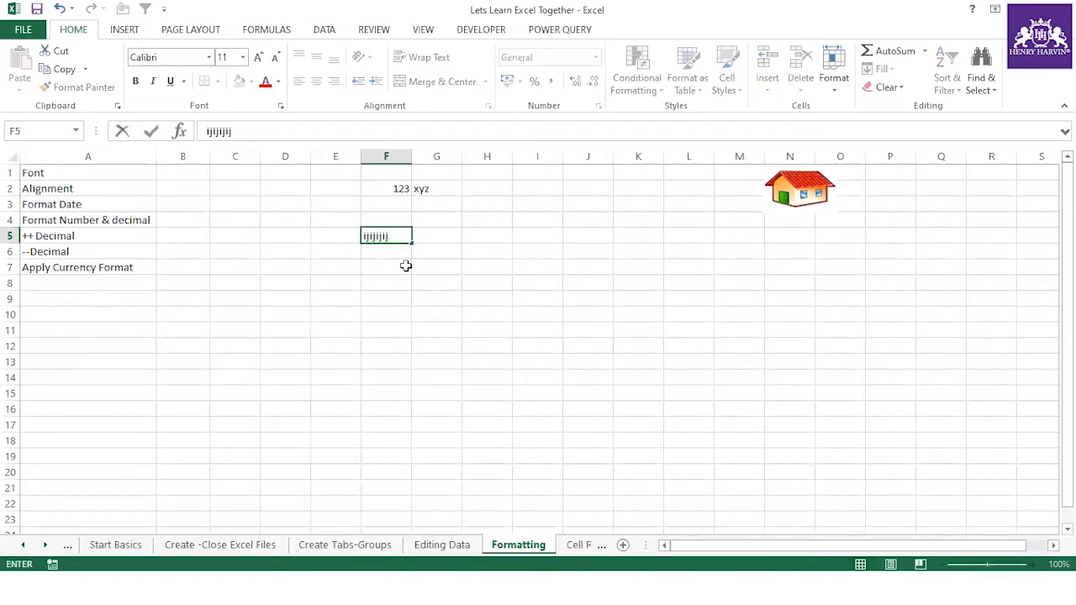
left_click_drag(406, 266, 428, 276)
left_click(398, 238)
left_click(442, 237)
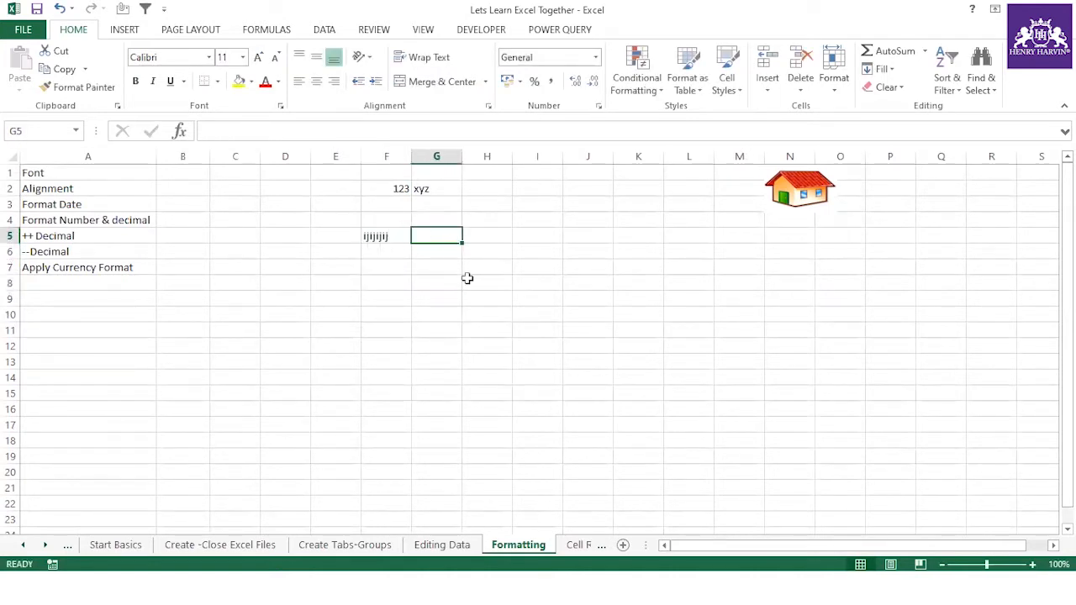
type("4567")
left_click(454, 311)
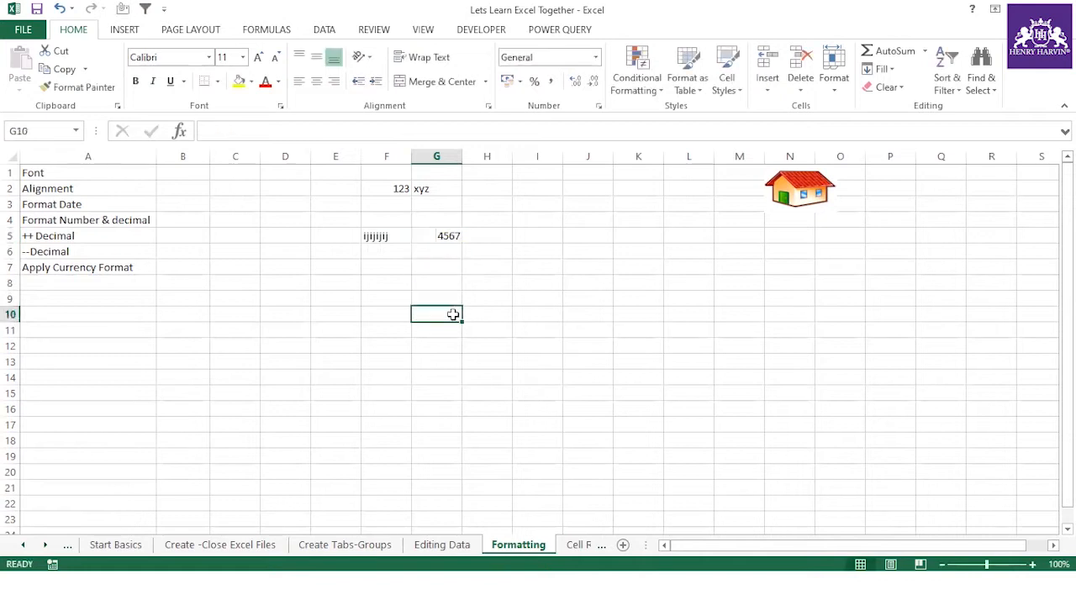
left_click(446, 240)
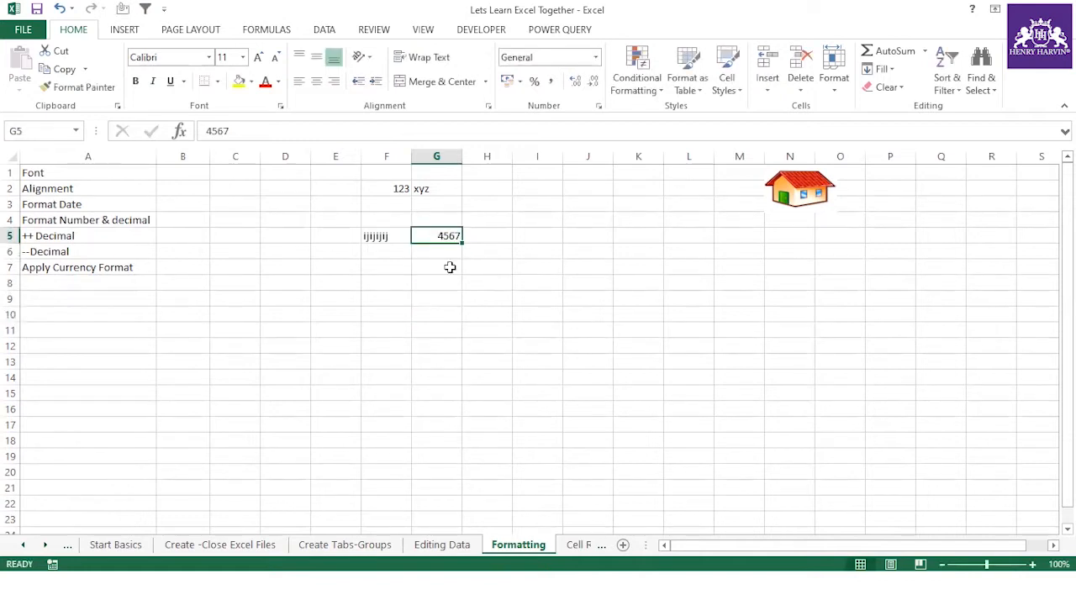
Make the number in cell F2 bold and enlarge its font size to 16.
left_click(397, 190)
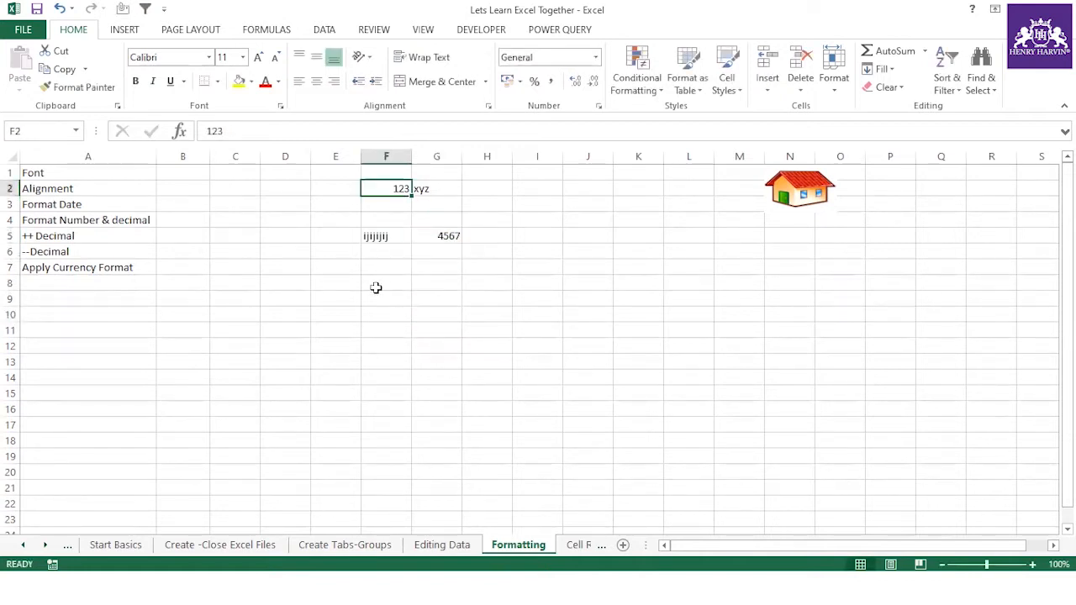
left_click(135, 82)
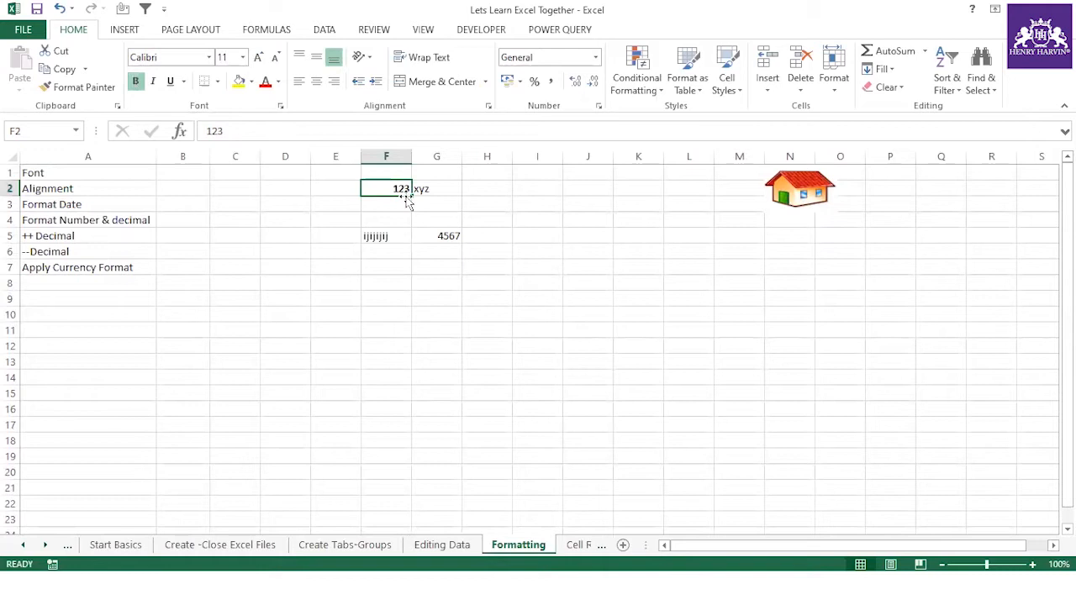
left_click(258, 59)
left_click(258, 58)
left_click(258, 59)
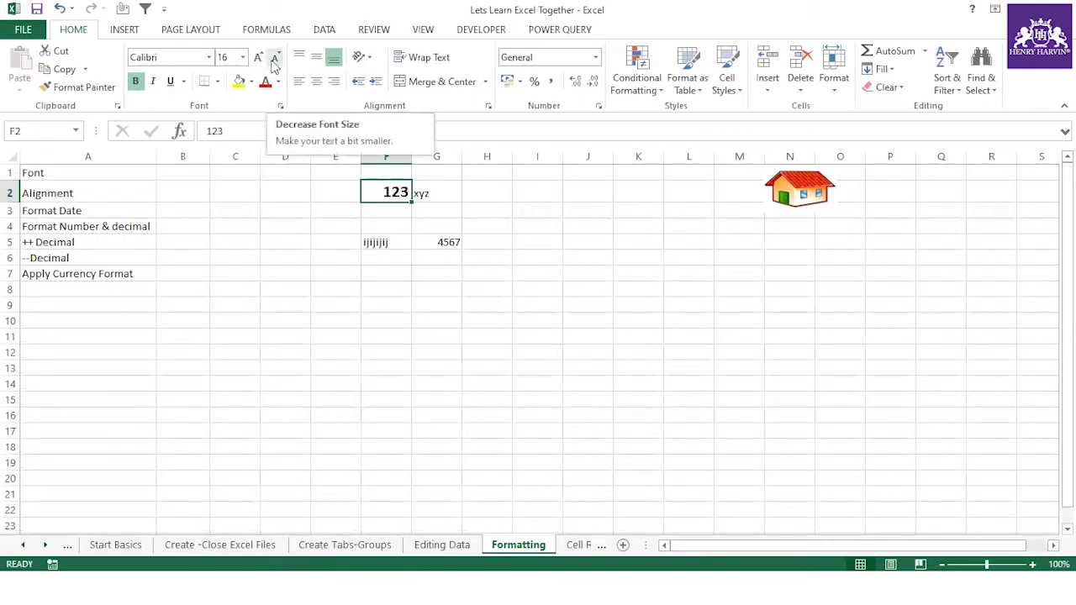
Reduce the font size of the number in cell F2 to 10.
left_click(274, 61)
left_click(274, 61)
left_click(274, 61)
left_click(274, 60)
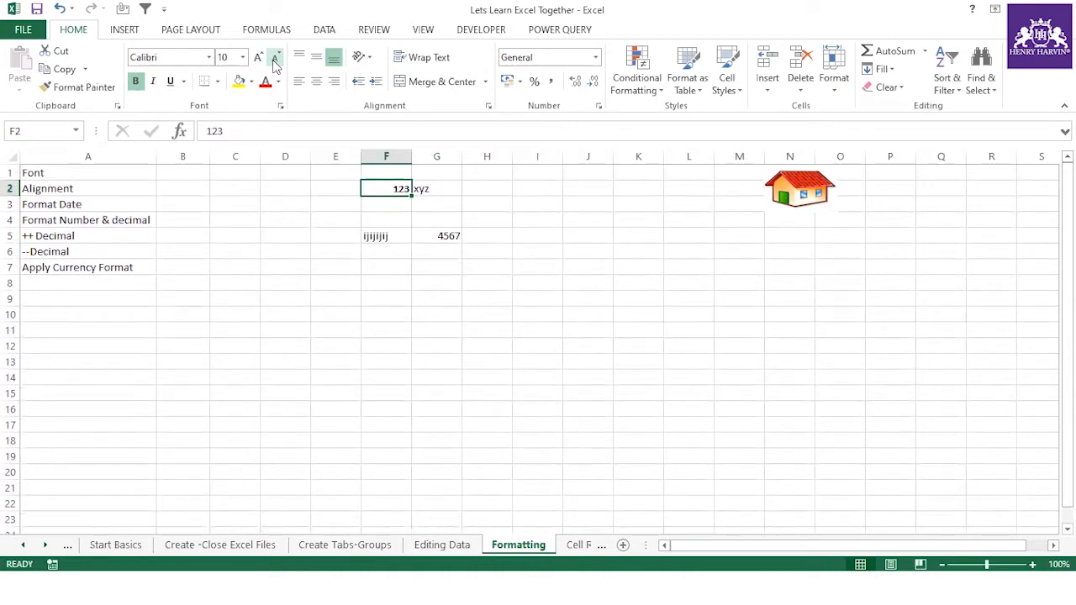
Make the text in cell G2 bold and italic, and remove the italic again.
left_click(424, 188)
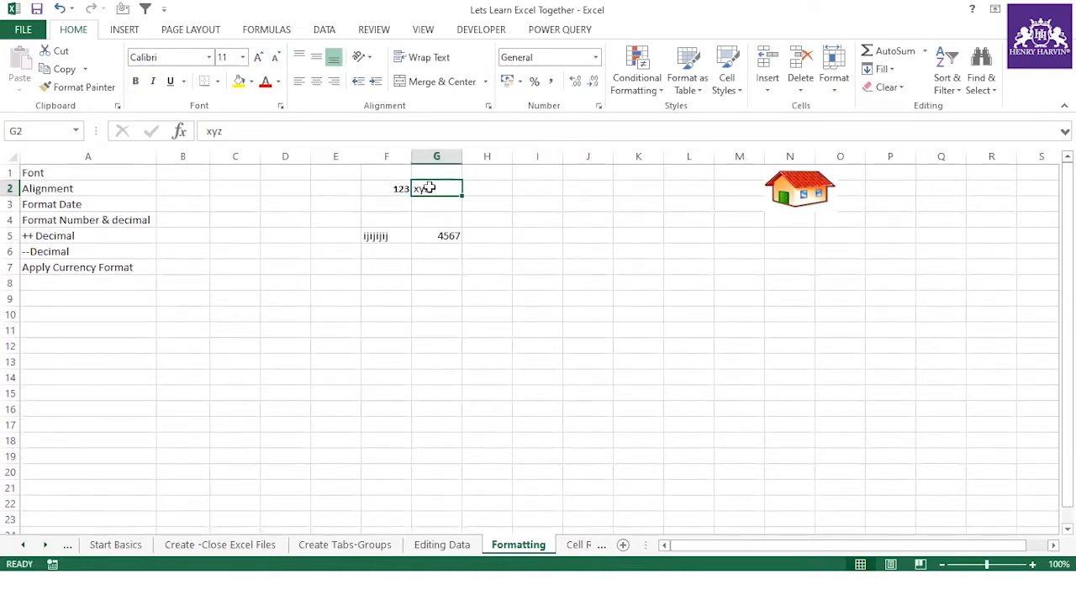
key("ctrl+b")
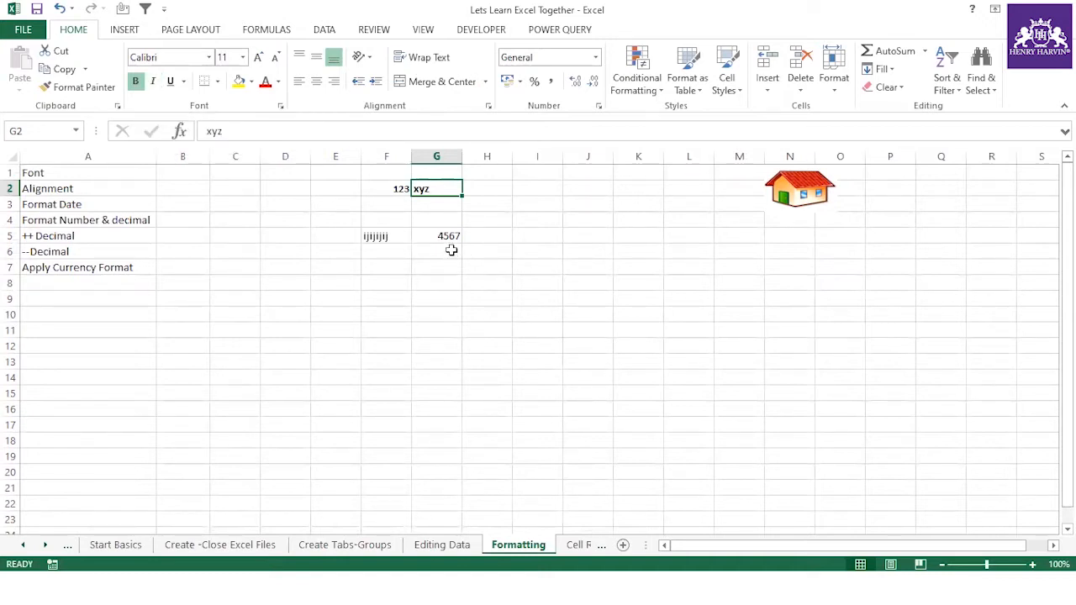
key("ctrl+i")
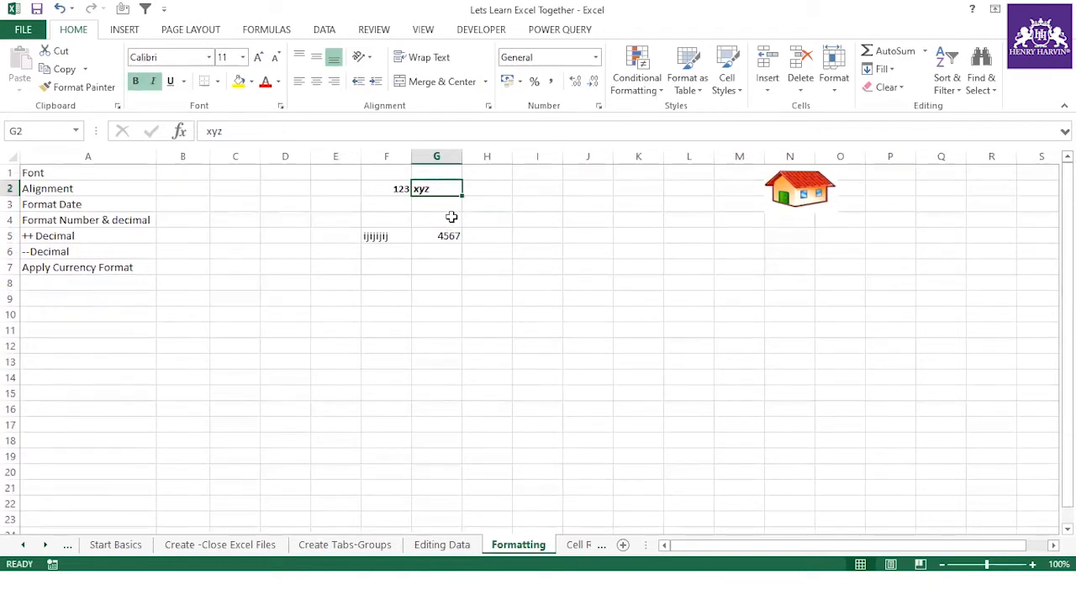
left_click(154, 82)
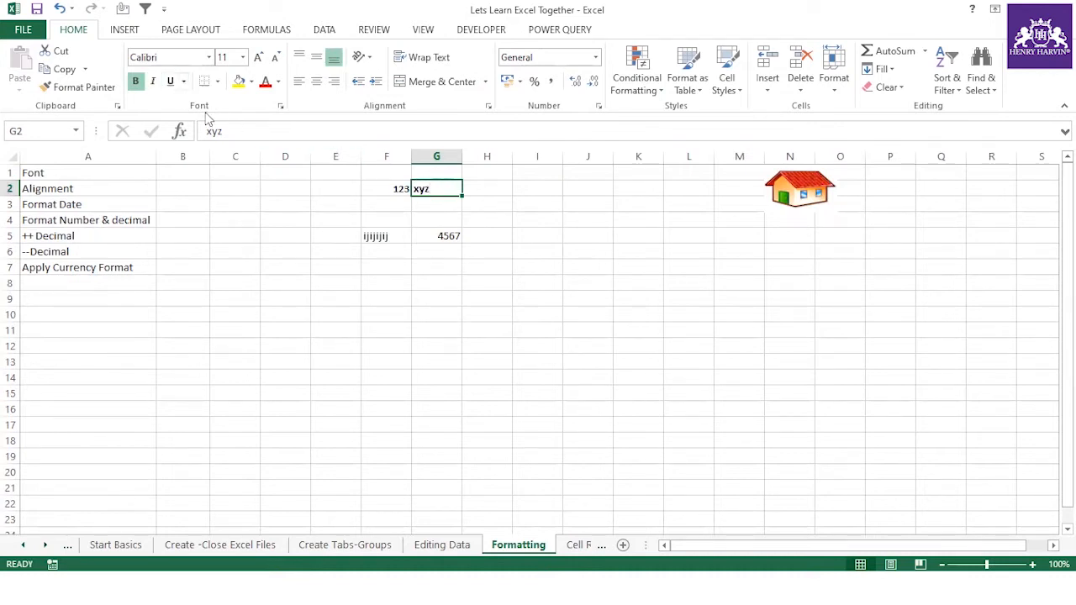
Switch italic on and off again for the text xyz in cell G2.
left_click(423, 216)
left_click(432, 189)
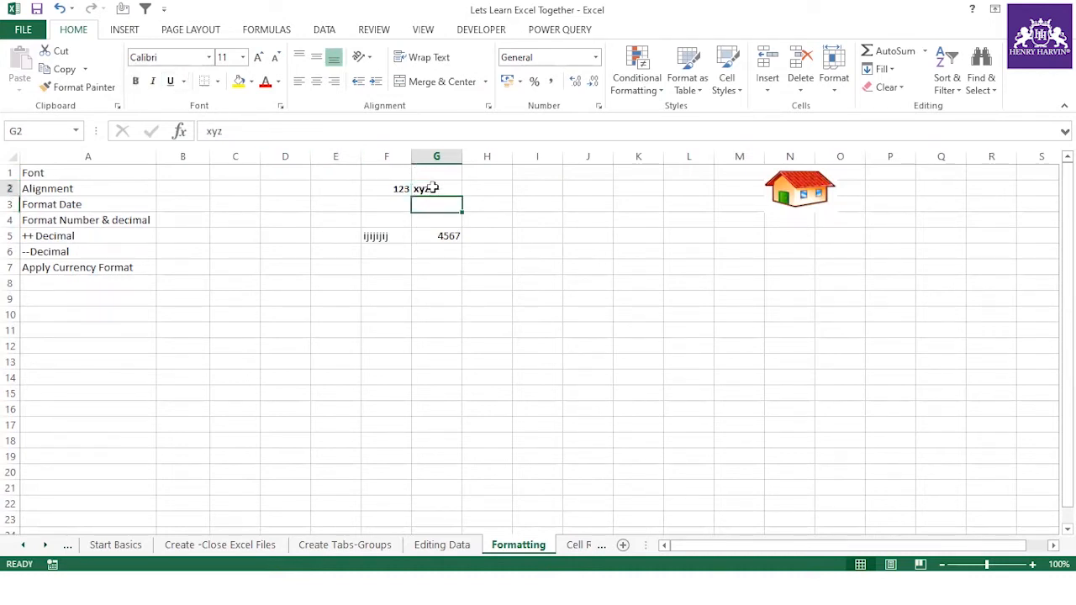
left_click(153, 82)
left_click(154, 82)
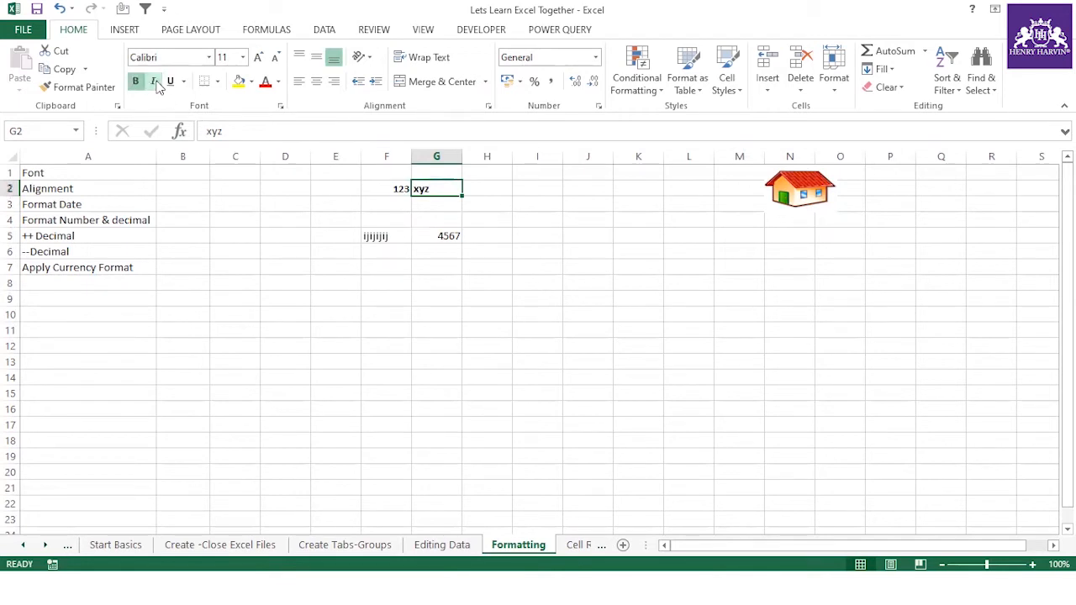
left_click(432, 222)
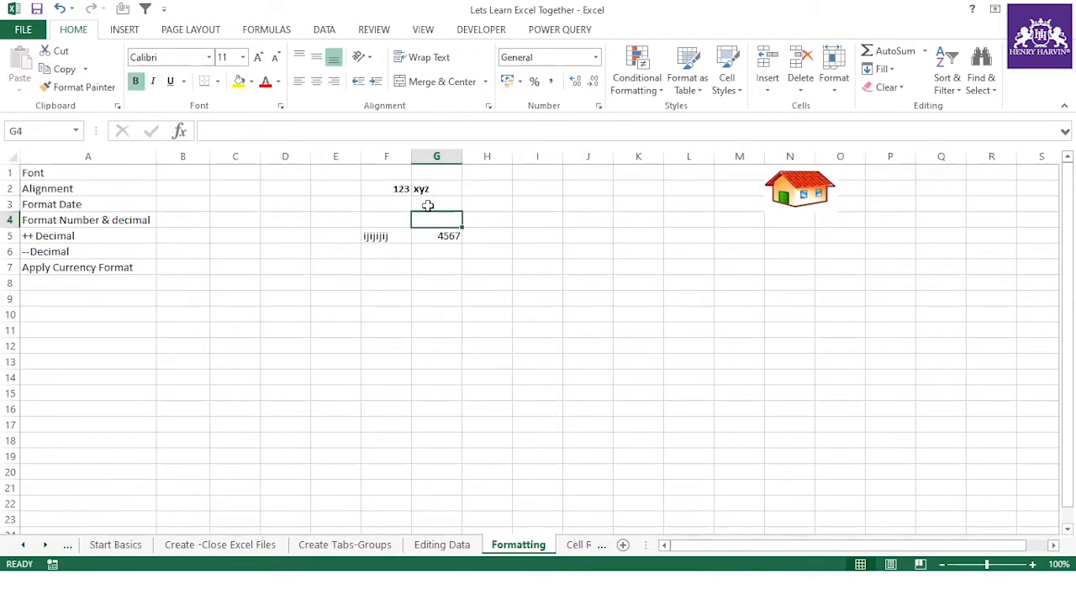
Underline the text xyz in cell G2.
left_click(430, 189)
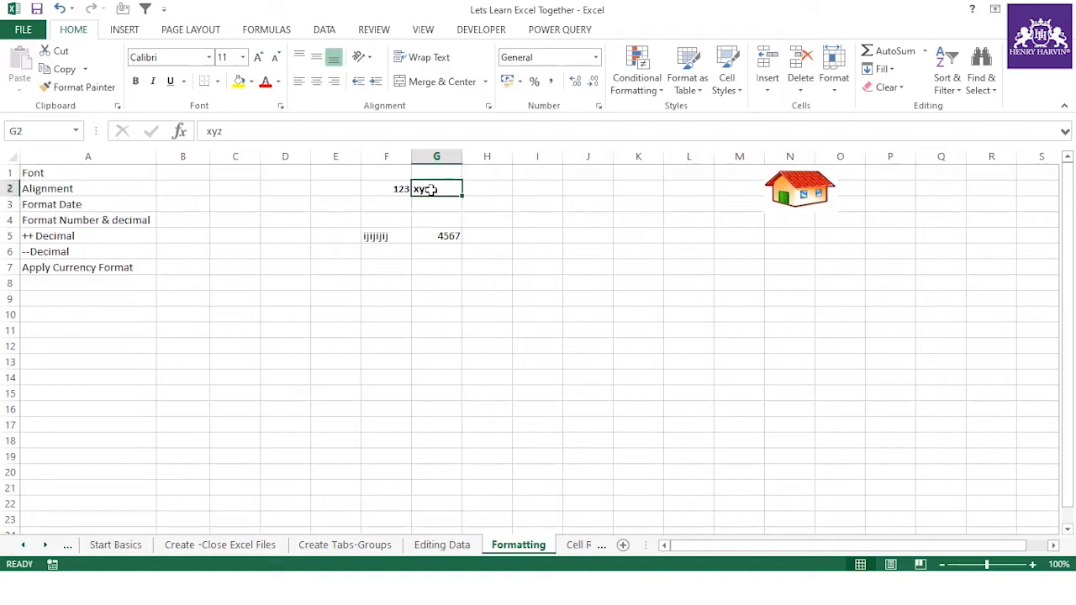
left_click(169, 84)
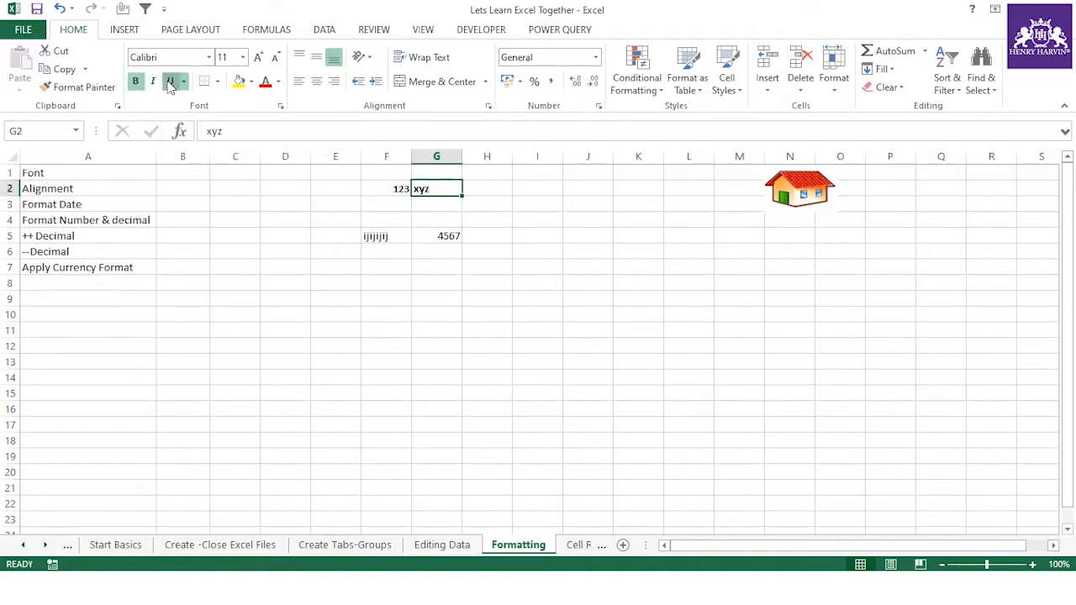
left_click(451, 285)
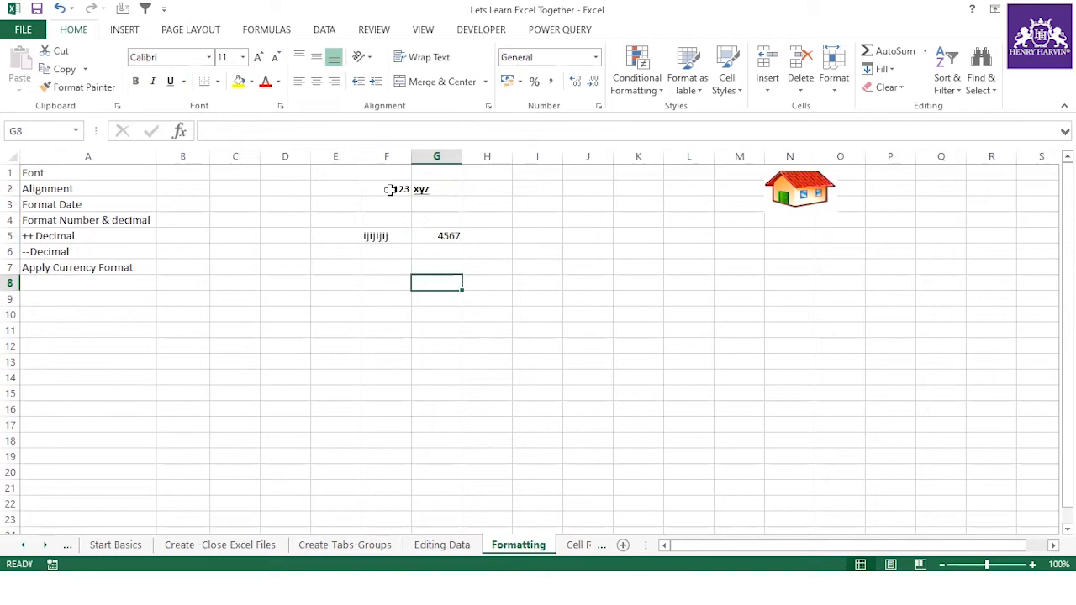
Change the typeface of the number in cell F2 to Arial.
left_click_drag(390, 190, 434, 191)
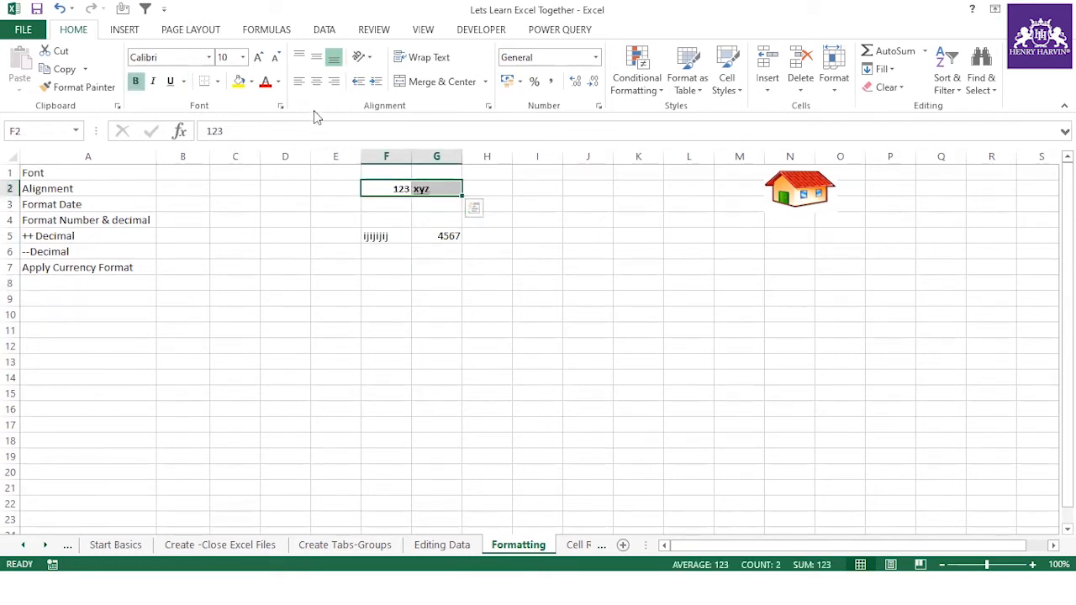
left_click(415, 235)
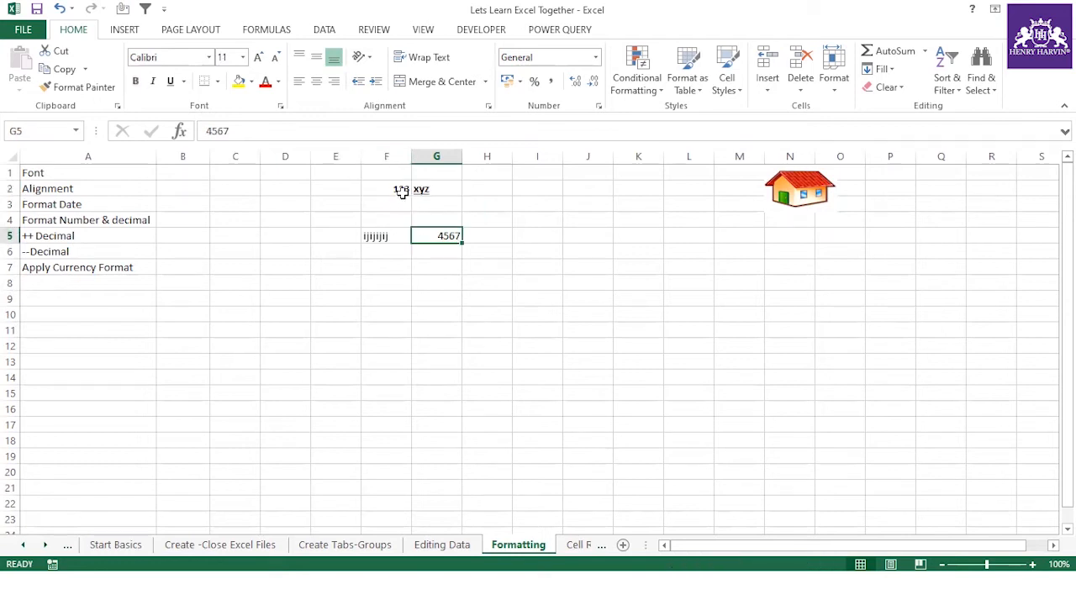
left_click(395, 189)
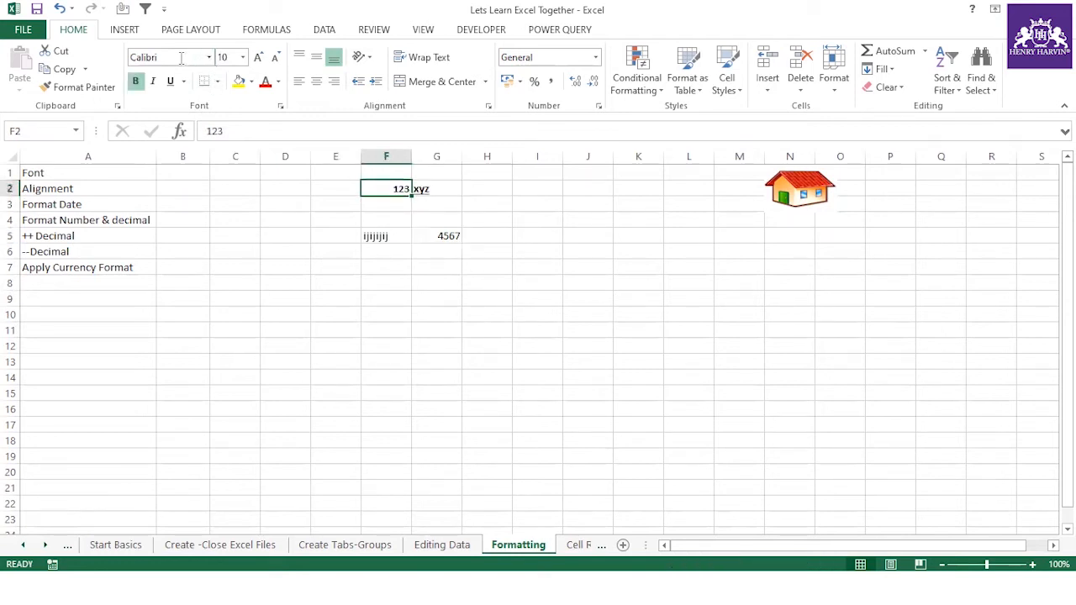
left_click(208, 57)
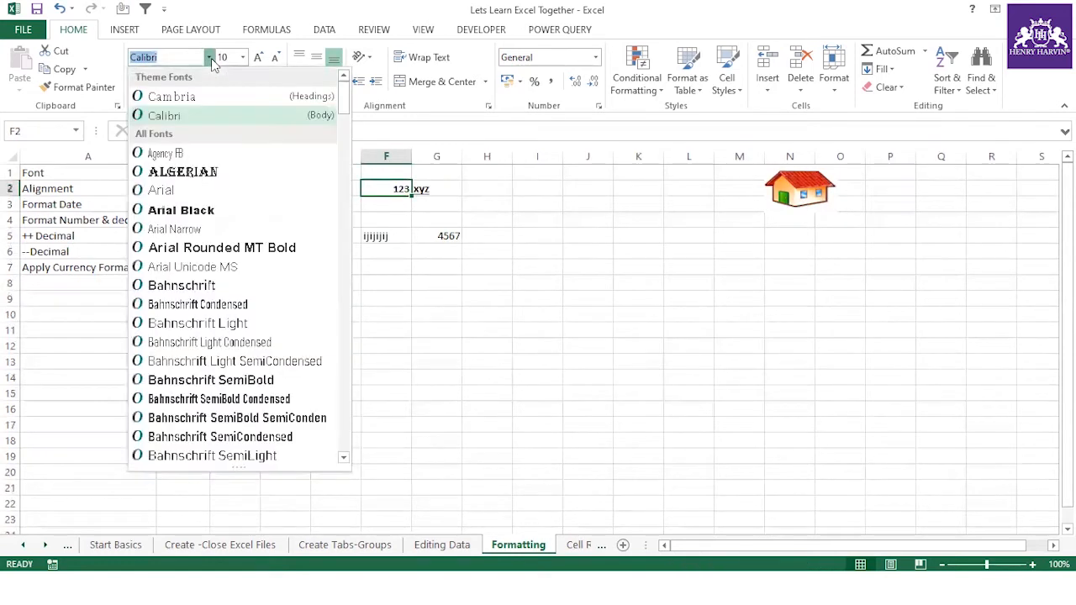
left_click(168, 190)
left_click(401, 221)
left_click(433, 187)
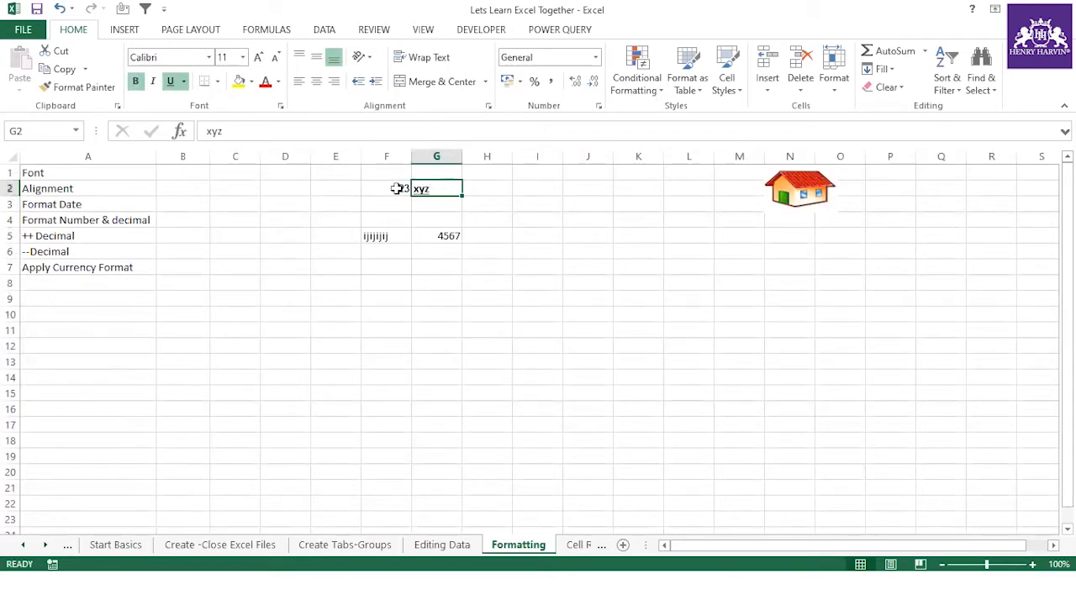
left_click(397, 188)
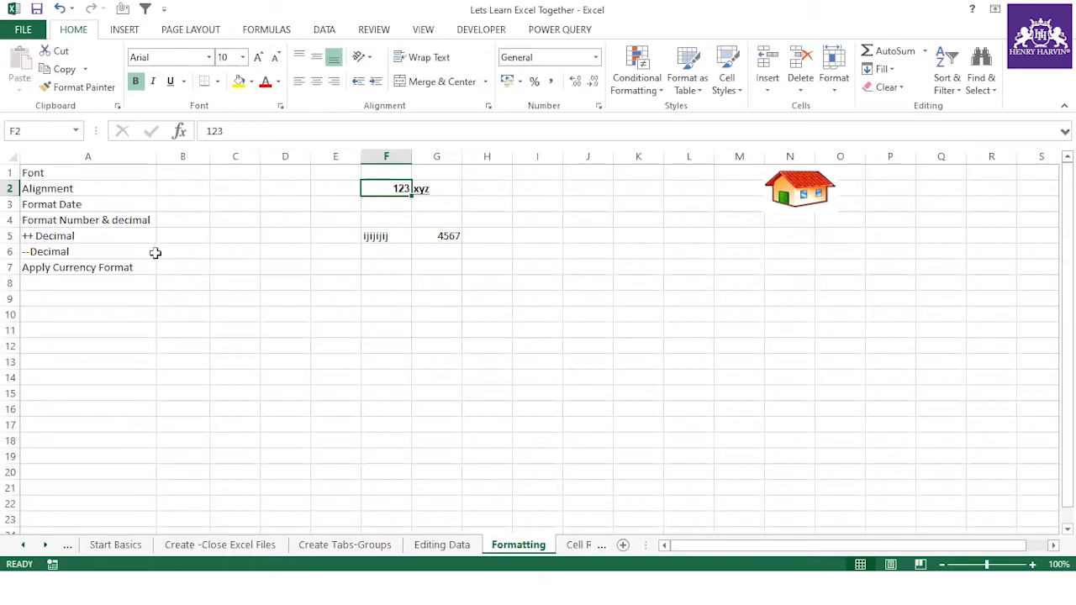
Enter "I am your Excel Trainer" in cell H8 and fit the width of column H to the text.
left_click(71, 191)
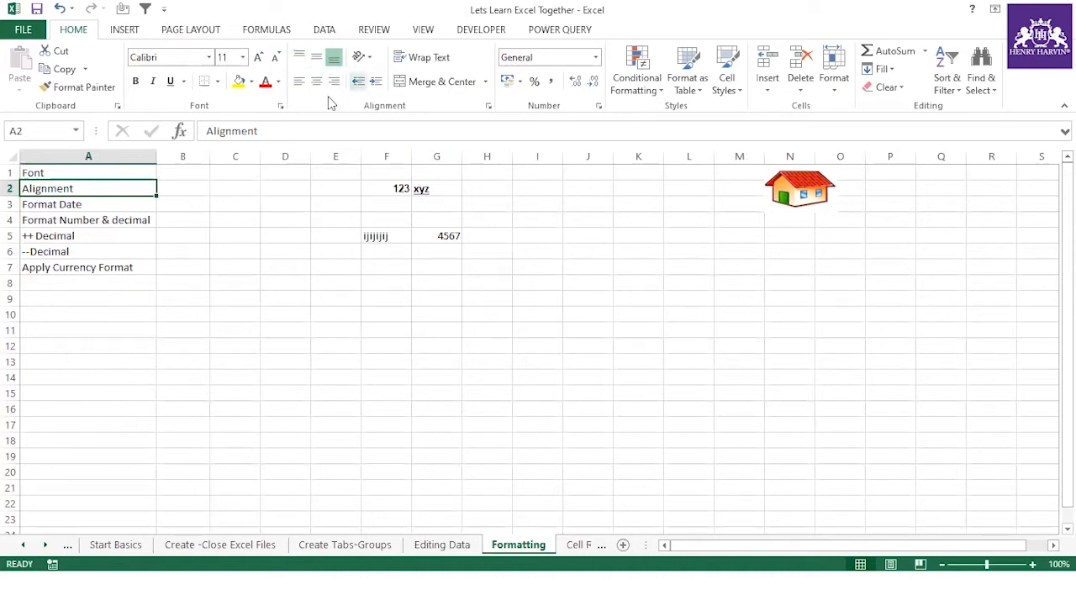
left_click(482, 282)
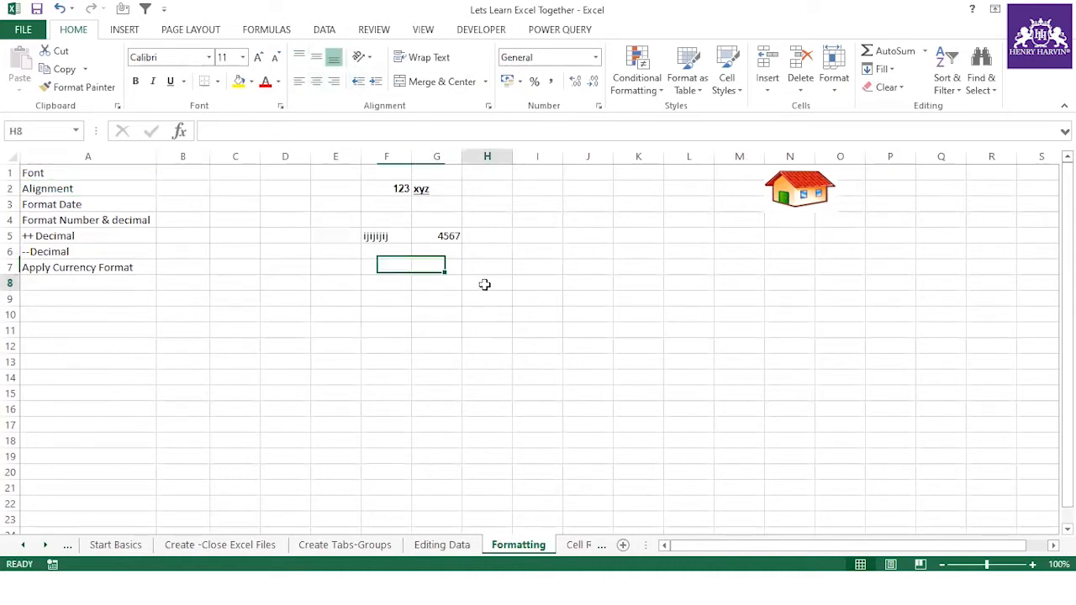
type("I am your")
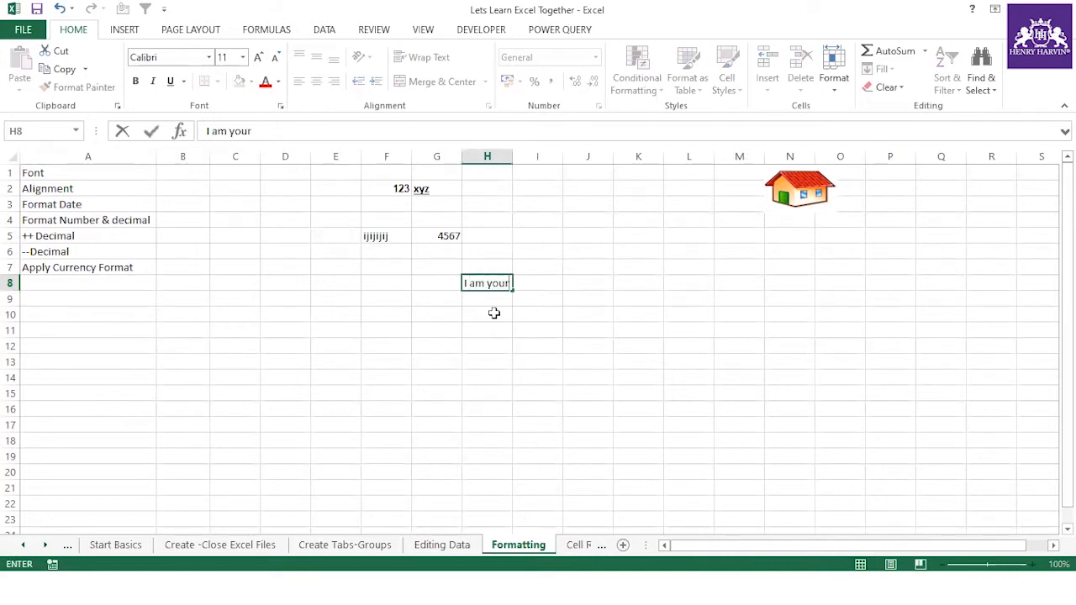
type(" Excel Trainer")
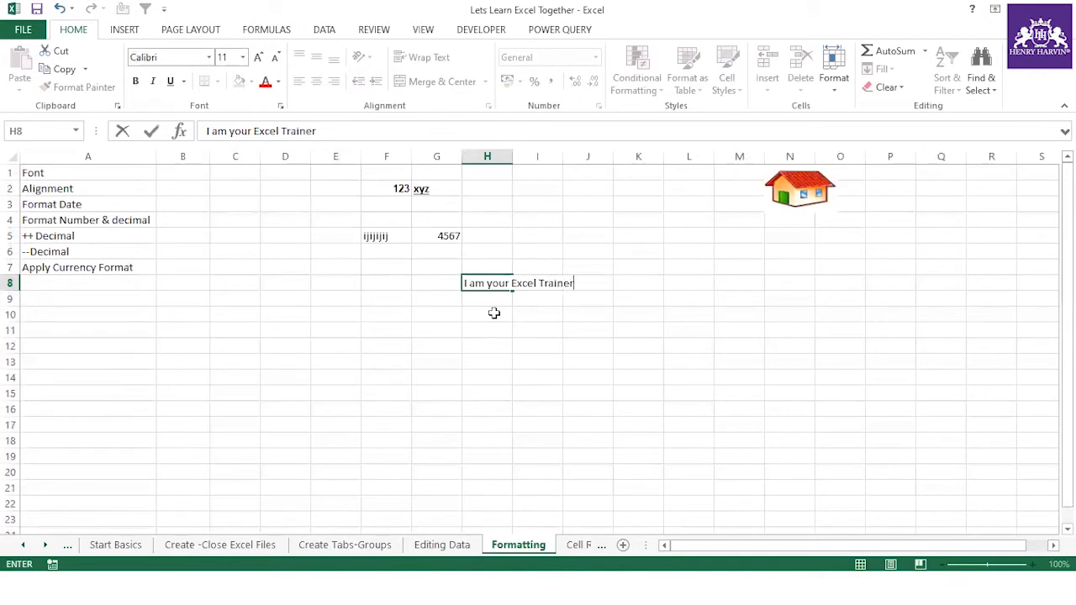
left_click(534, 328)
double_click(513, 156)
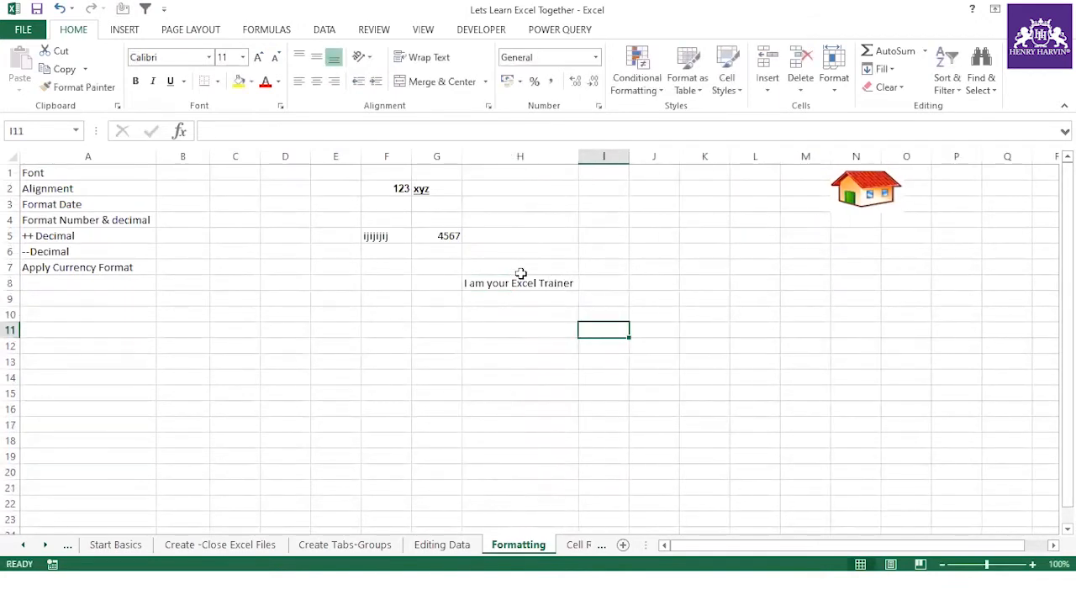
Align the text in cell H8 to the top and centre, and widen column H to more than double its width.
left_click(517, 282)
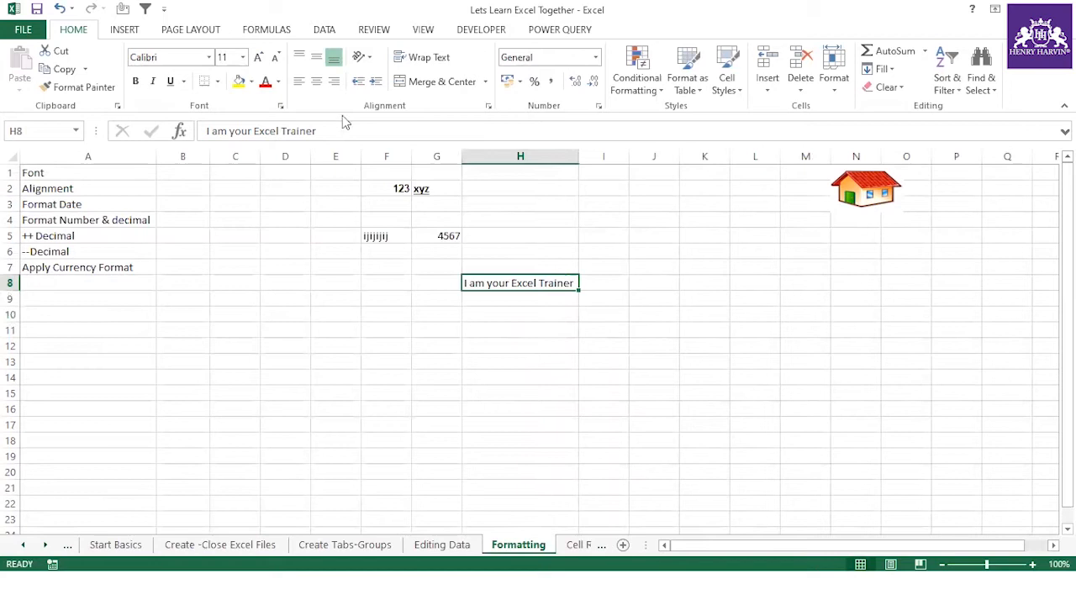
left_click(299, 59)
left_click(316, 81)
left_click_drag(578, 158, 722, 177)
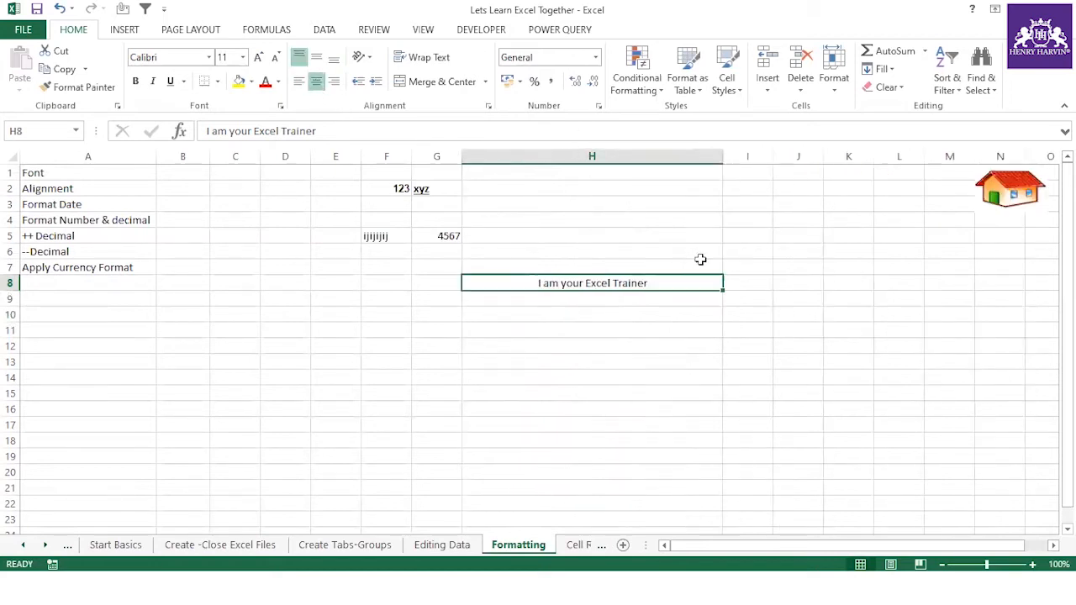
left_click(643, 332)
Try left and right alignment on the text in cell H8, and return it to horizontal centring.
left_click(599, 283)
left_click(299, 84)
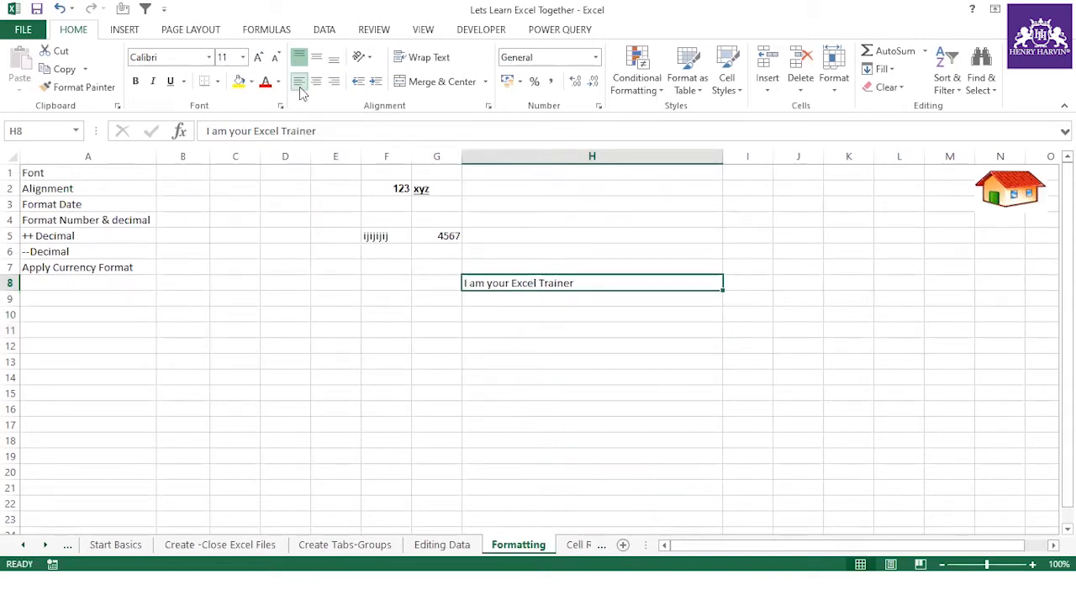
left_click(558, 311)
left_click(561, 286)
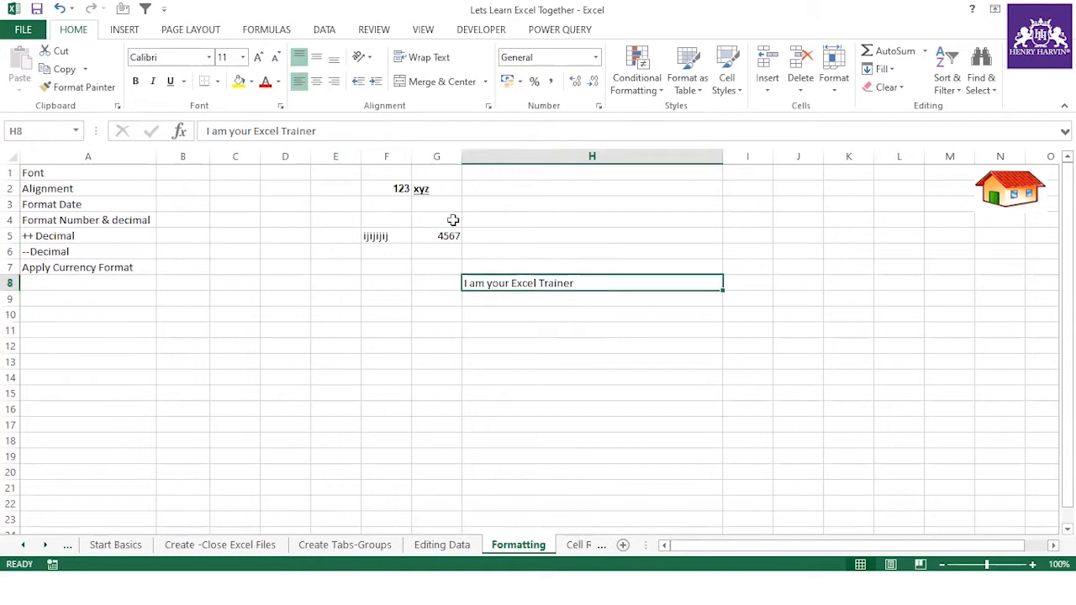
left_click(334, 82)
left_click(317, 82)
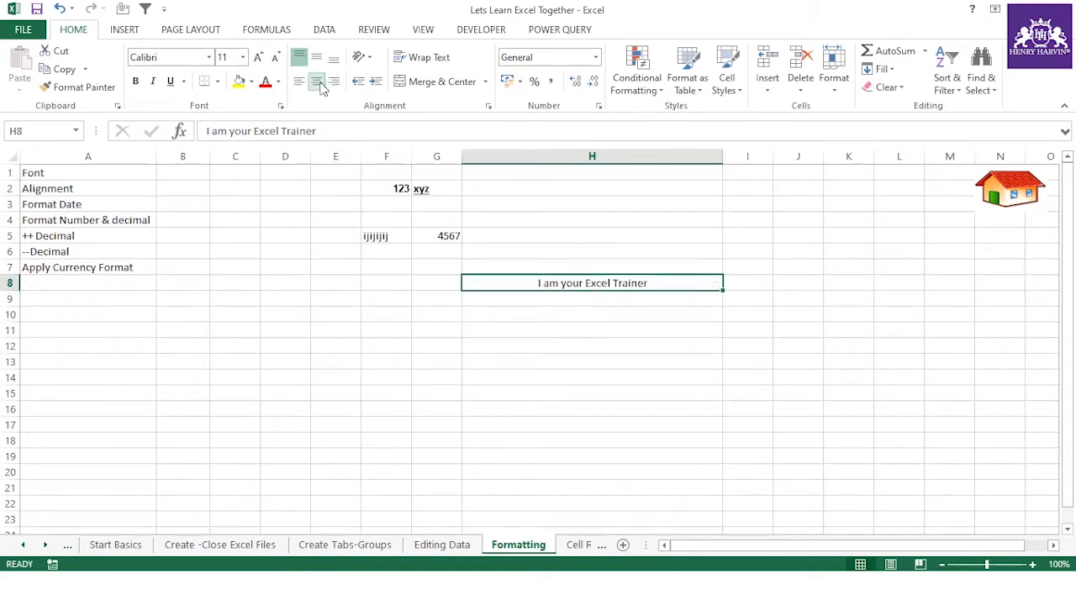
Middle-align the text in cell H8 vertically and make row 8 several times taller.
left_click(318, 60)
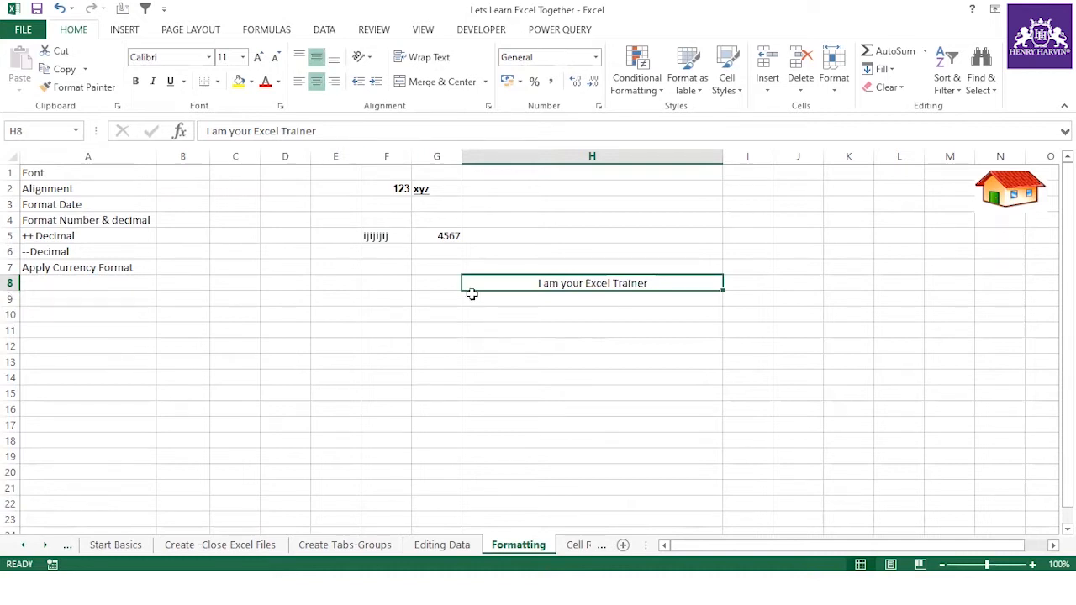
left_click_drag(12, 297, 72, 419)
left_click(572, 495)
left_click(585, 366)
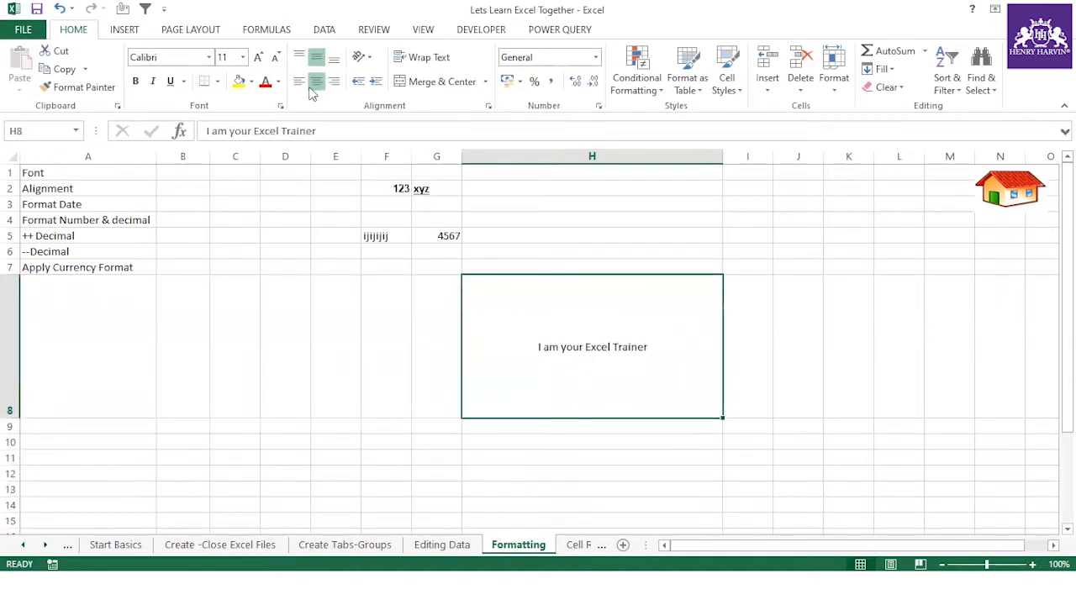
Align the text in cell H8 to the top left, and bring it back to the middle centre of the cell.
left_click(300, 83)
left_click(299, 57)
left_click(418, 370)
left_click(548, 313)
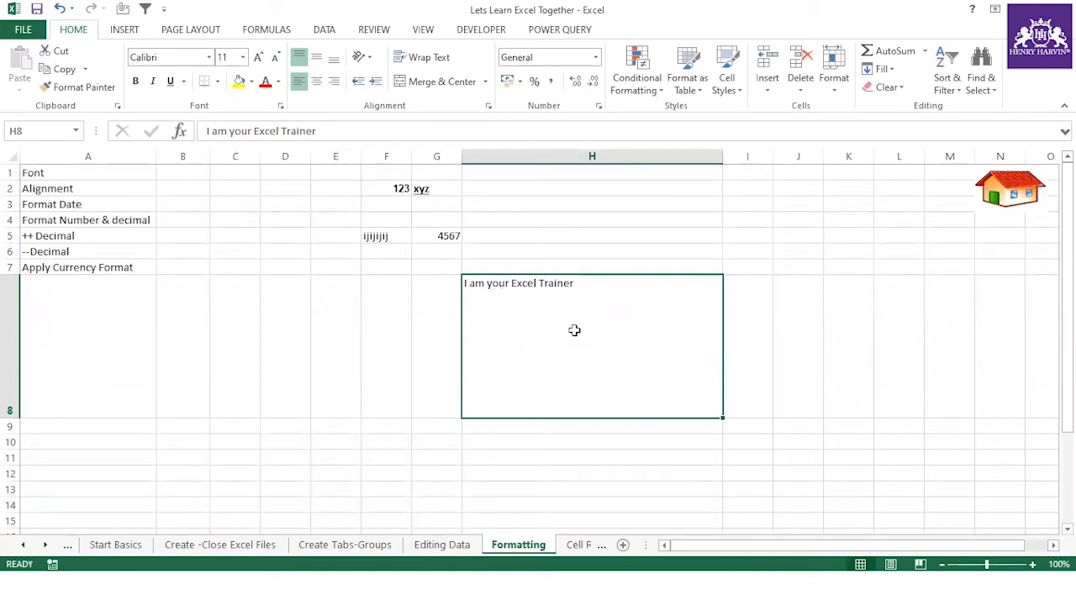
left_click(316, 84)
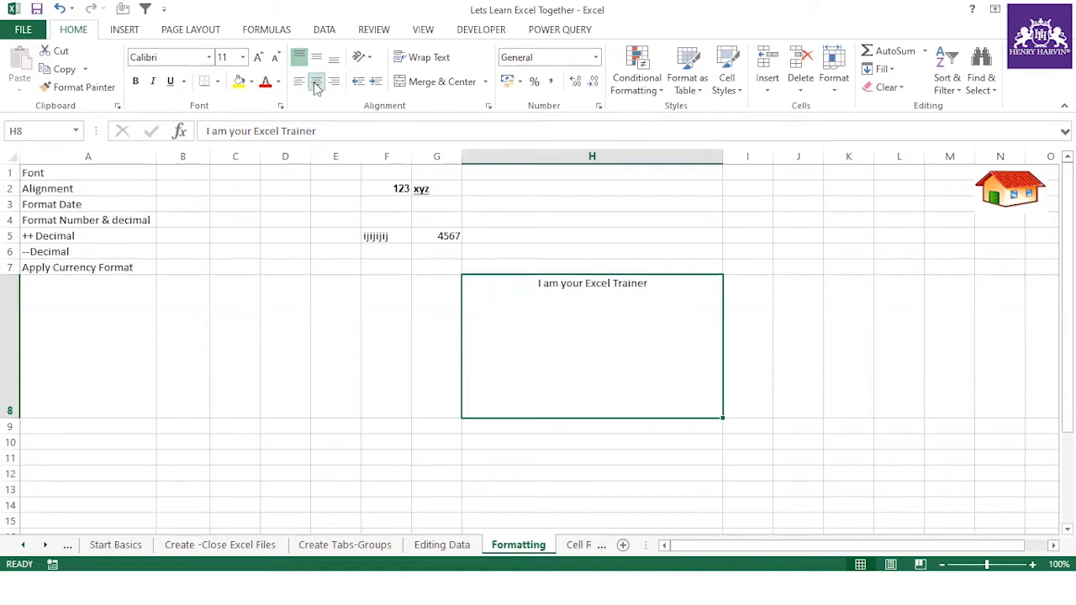
left_click(317, 60)
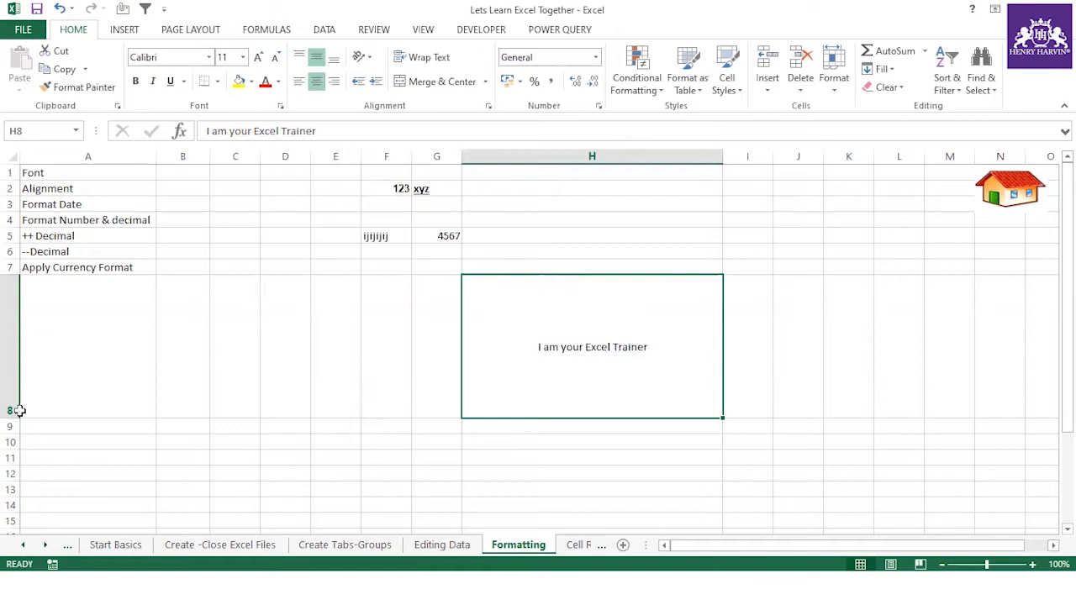
Shrink row 8 to roughly twice the default row height, keeping the text of cell H8 as it is.
left_click_drag(25, 417, 30, 301)
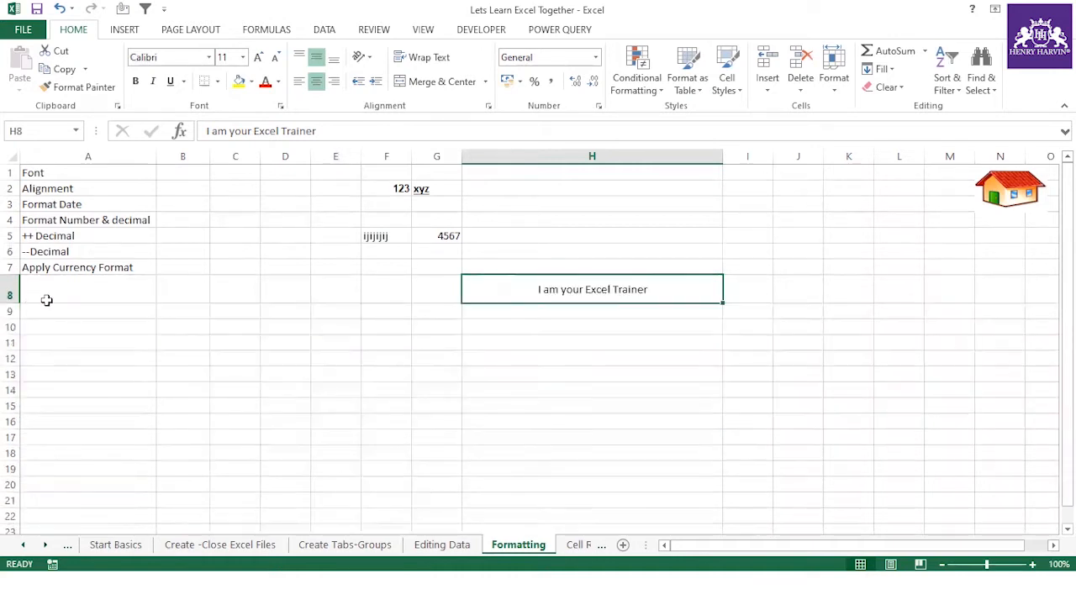
left_click(400, 373)
left_click(568, 293)
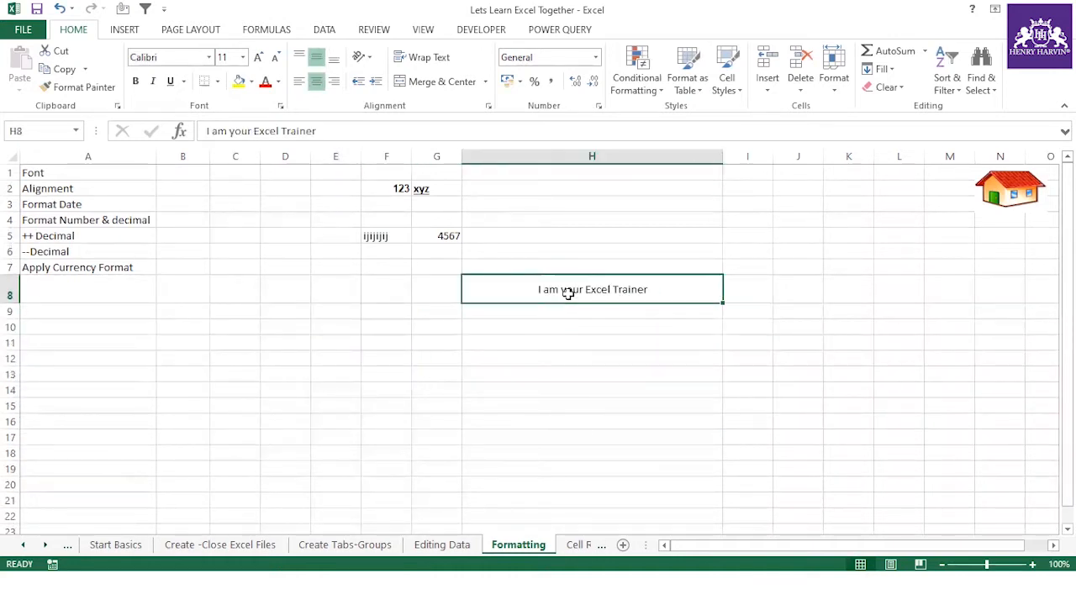
double_click(665, 286)
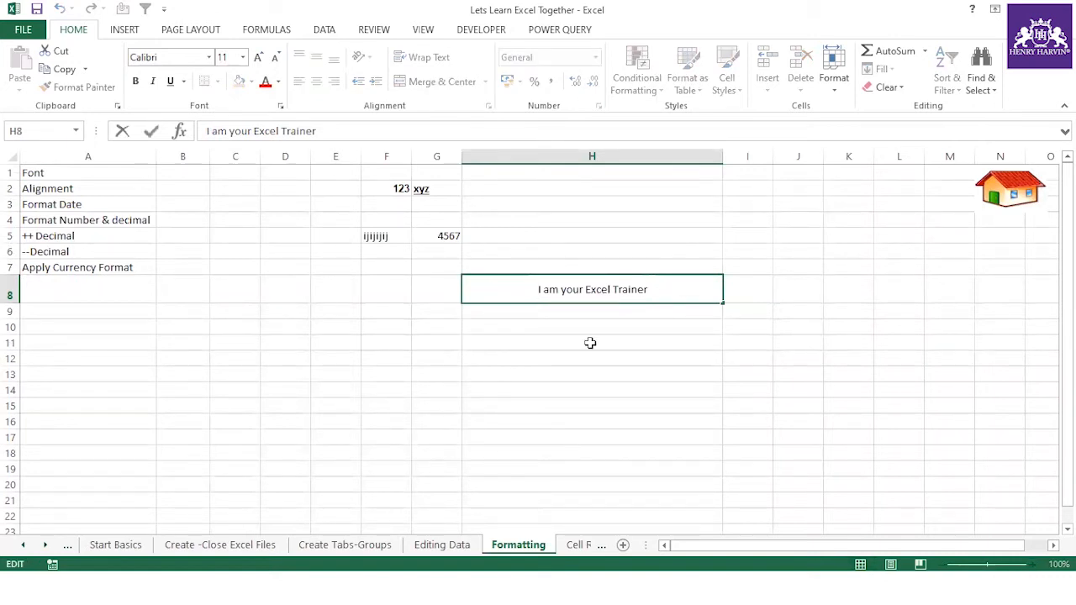
key("Return")
Enter "bhjdjihdijf kjejrejir ieiueriuriuirrtirti ijerireiru" in cell H12 and narrow column H to about 20.
left_click(574, 360)
type("bhjdjihdijf kjejre")
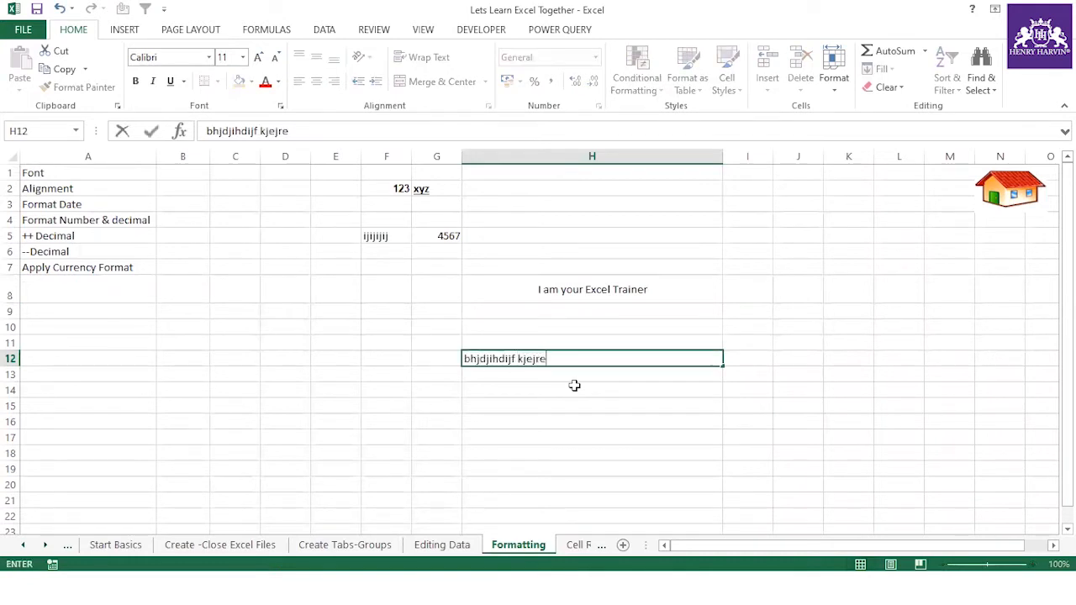
type("jir ieiueriuriuirrtirti ijerireiru")
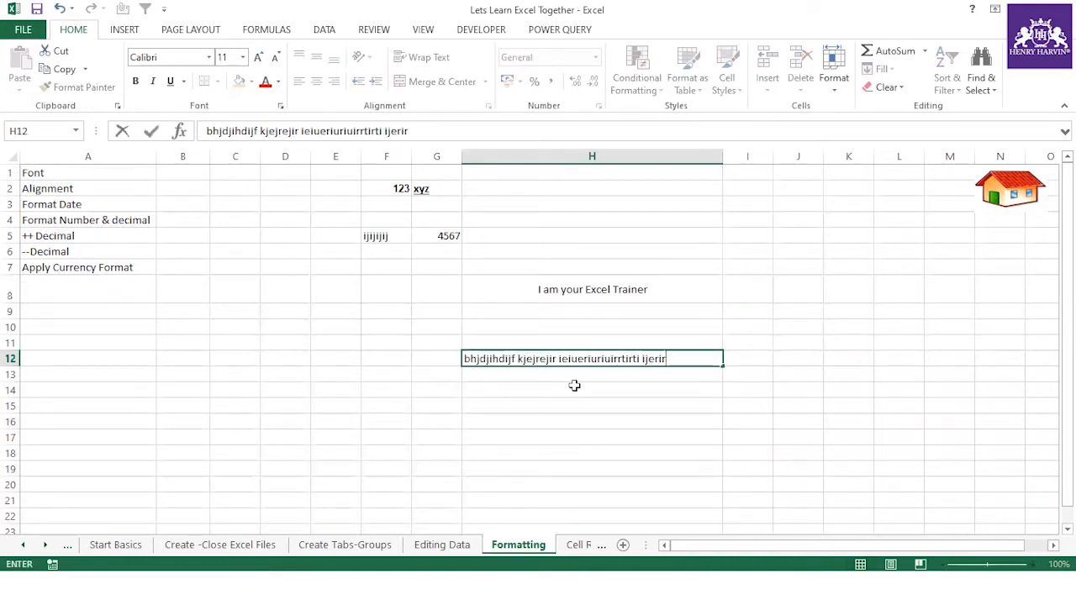
left_click_drag(722, 156, 573, 283)
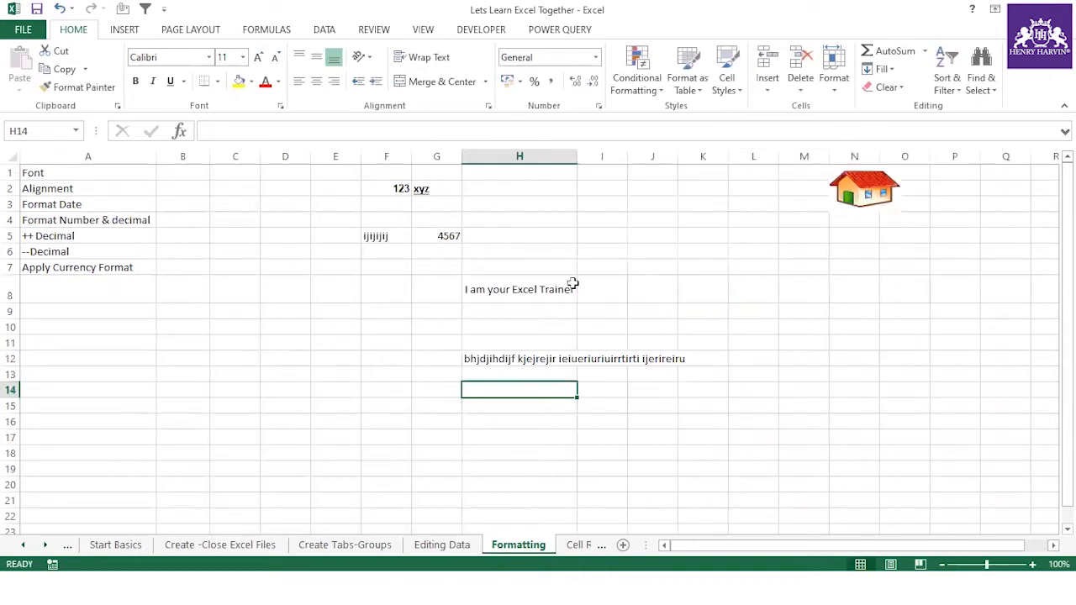
Set the width of column H to exactly 25.
left_click(543, 359)
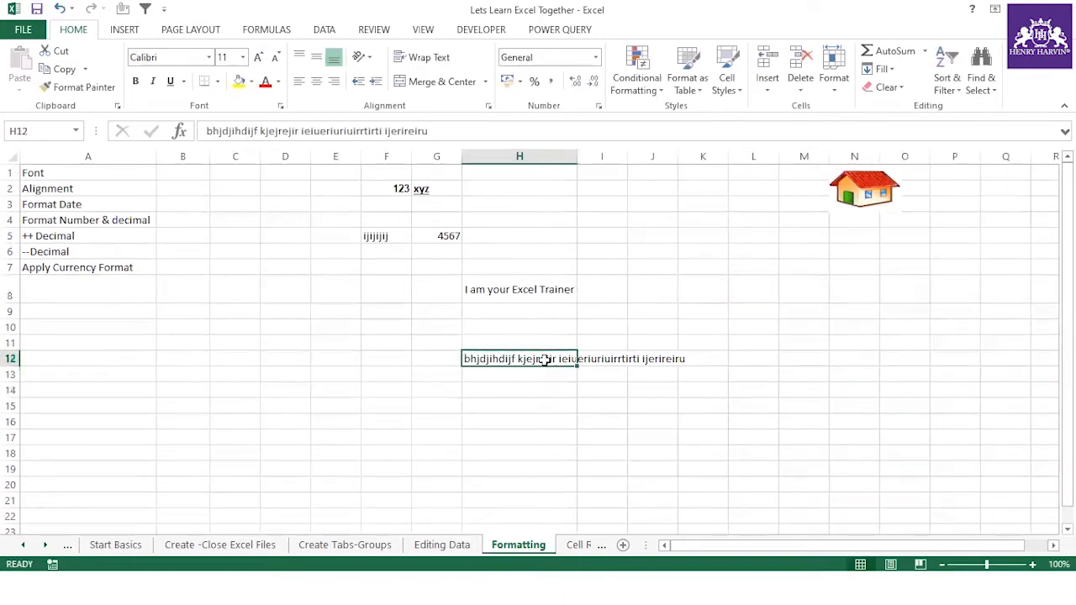
right_click(534, 155)
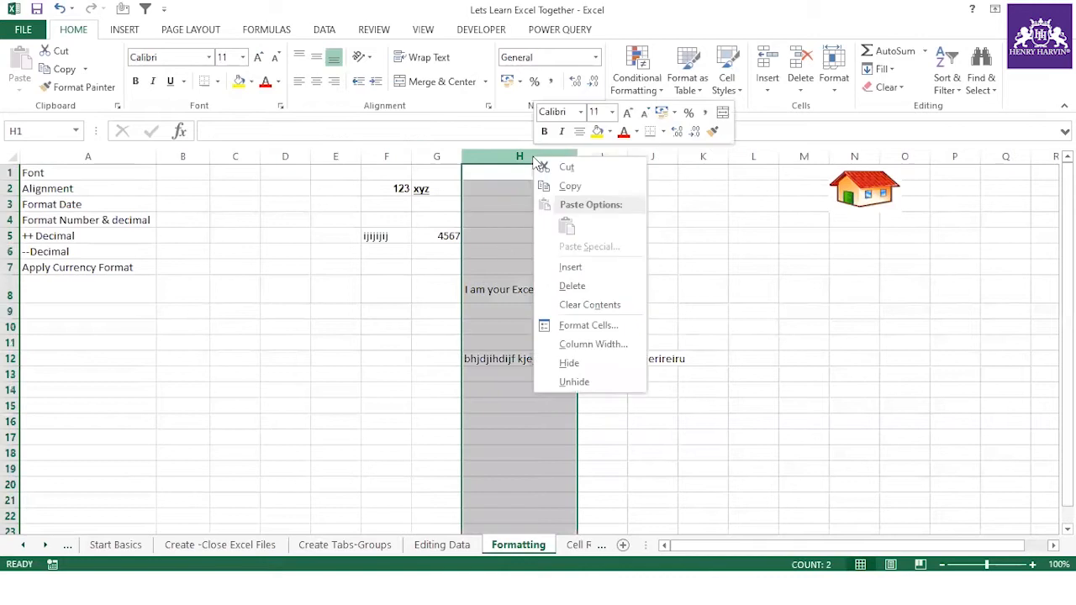
left_click(600, 345)
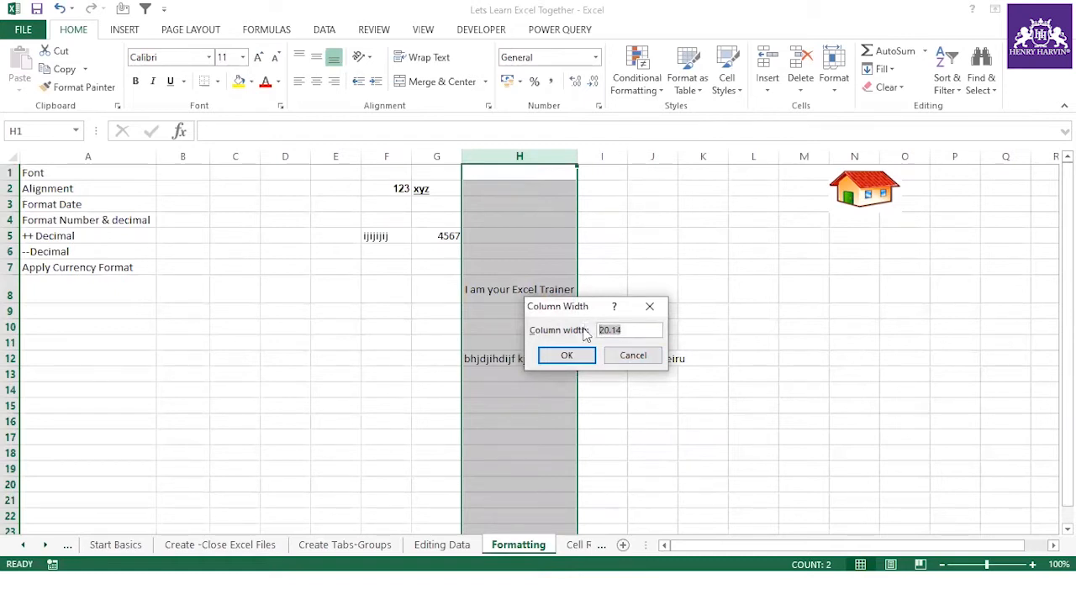
type("25")
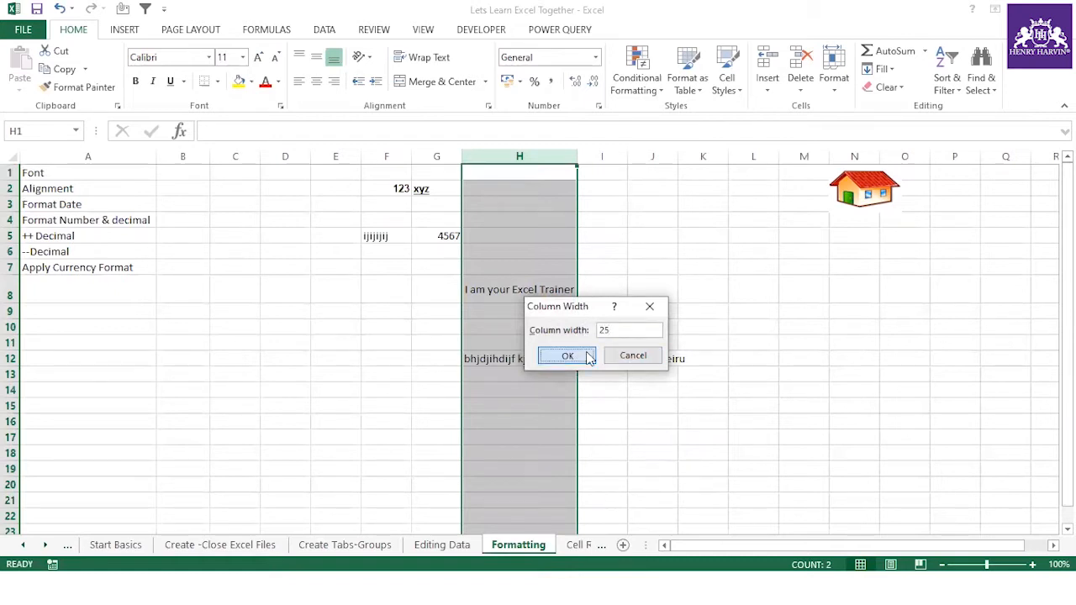
left_click(588, 356)
Set the width of column H to exactly 34.
right_click(592, 159)
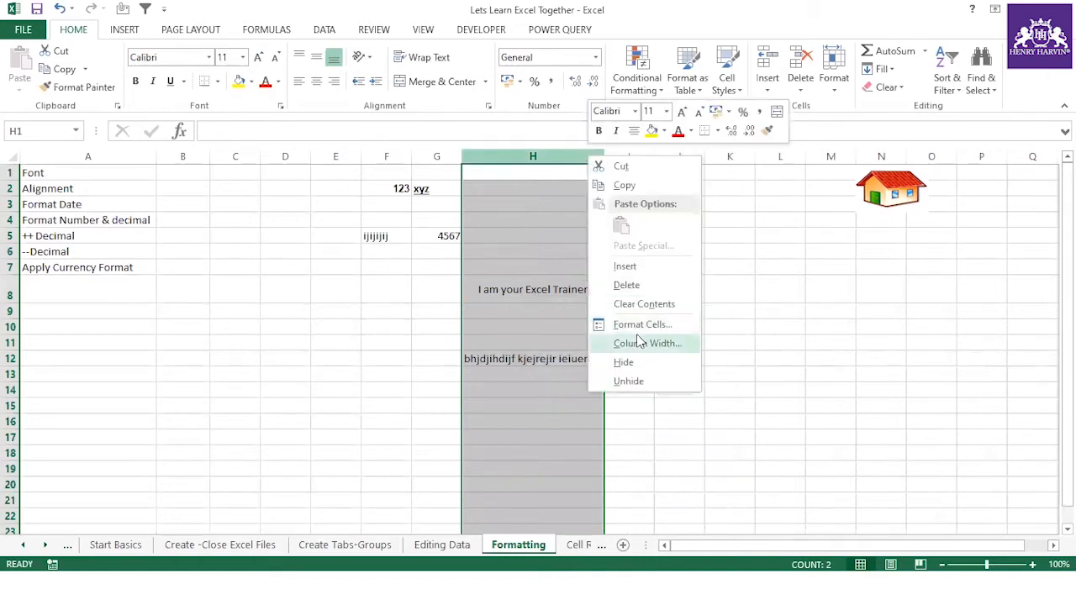
left_click(639, 343)
type("34")
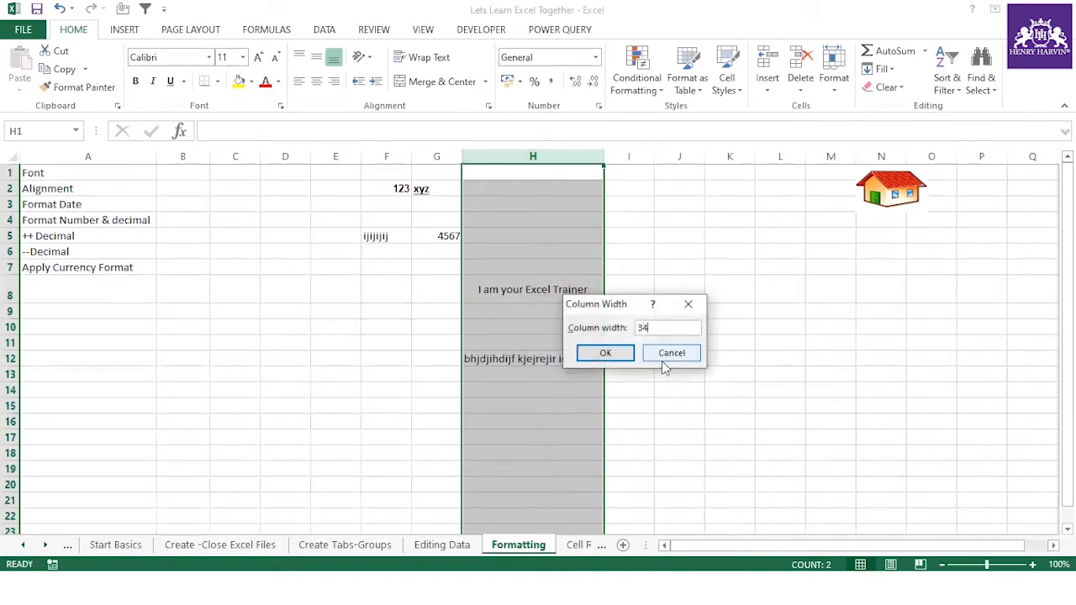
left_click(607, 353)
Wrap the long text in cell H12 within the column.
left_click(595, 358)
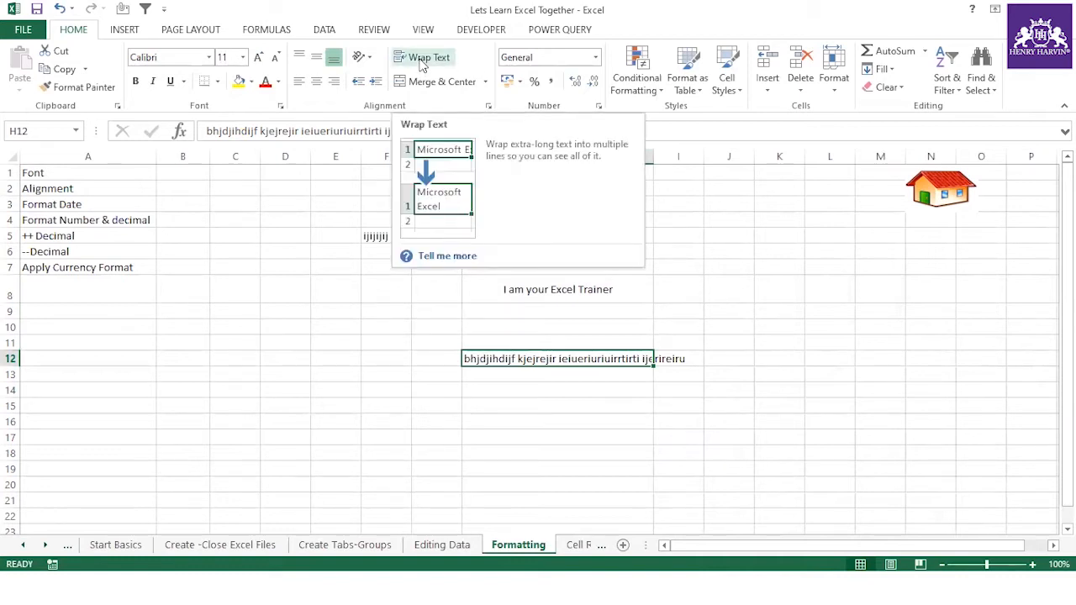
left_click(423, 60)
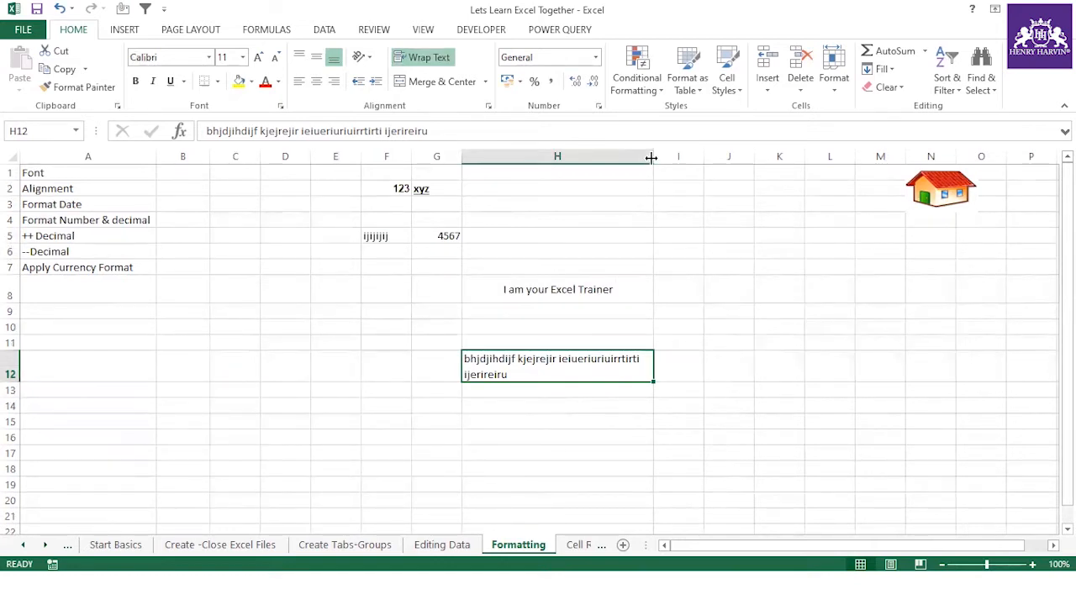
Make row 12 about twice as tall and turn text wrapping in cell H12 off and back on.
left_click_drag(17, 383, 17, 415)
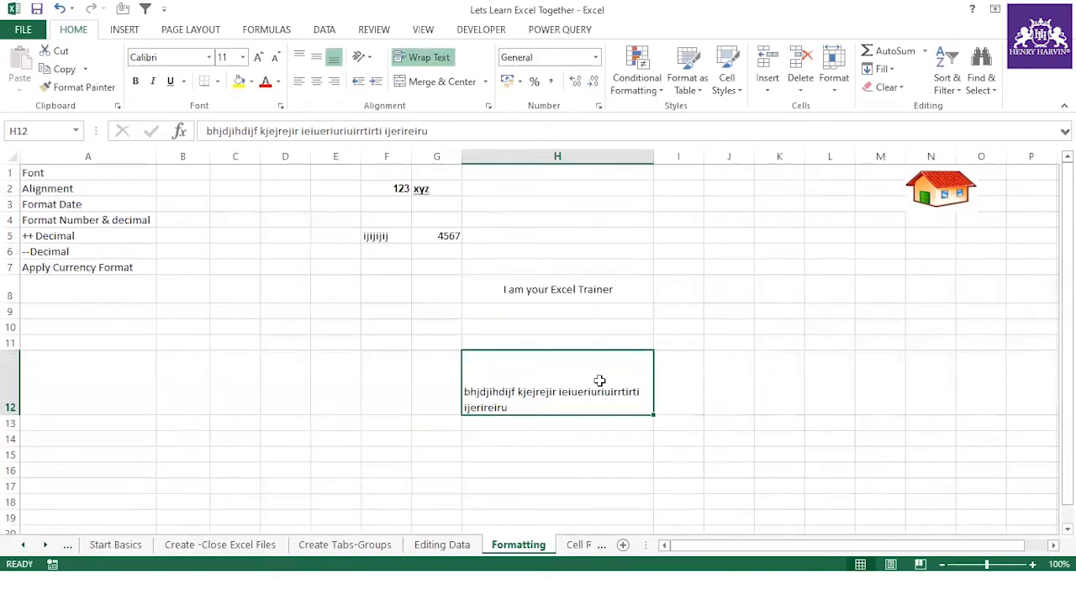
left_click(432, 60)
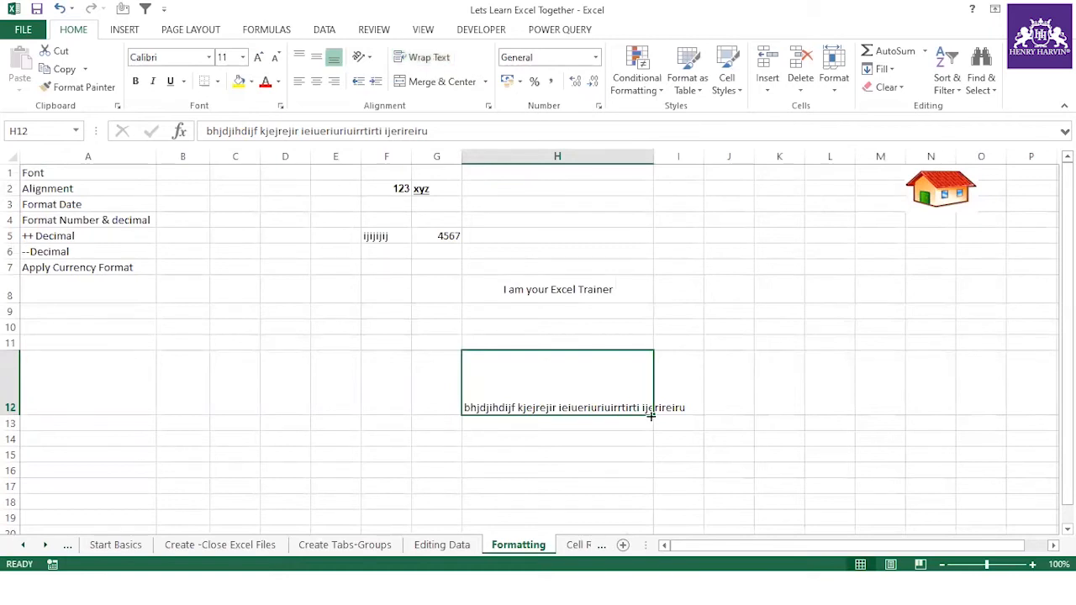
left_click(429, 57)
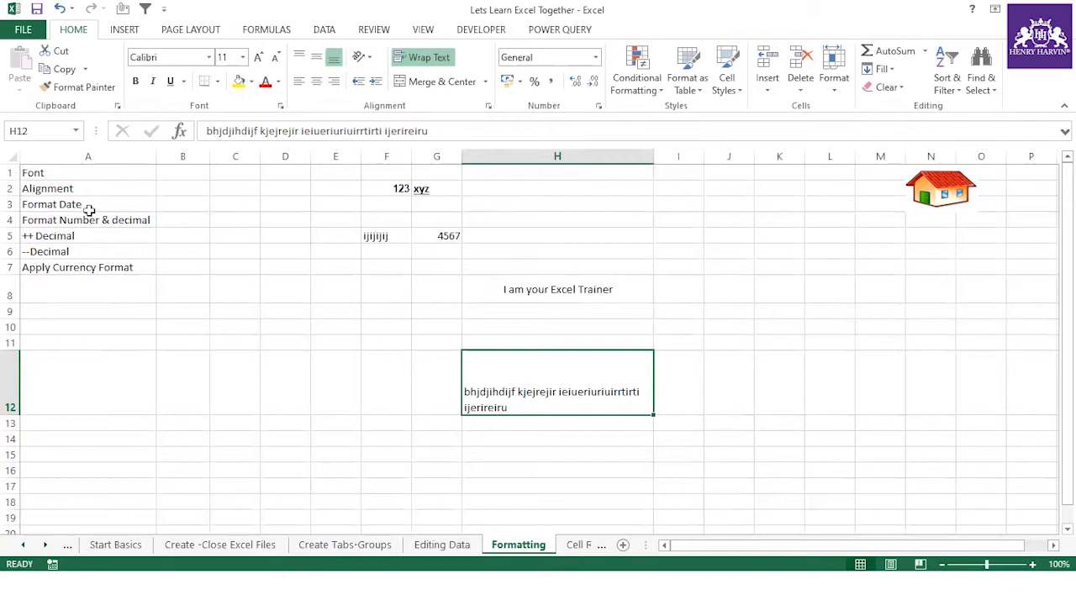
Enter the current date, 25-11-2020, as a fixed value in cells L8 and L10.
left_click(819, 288)
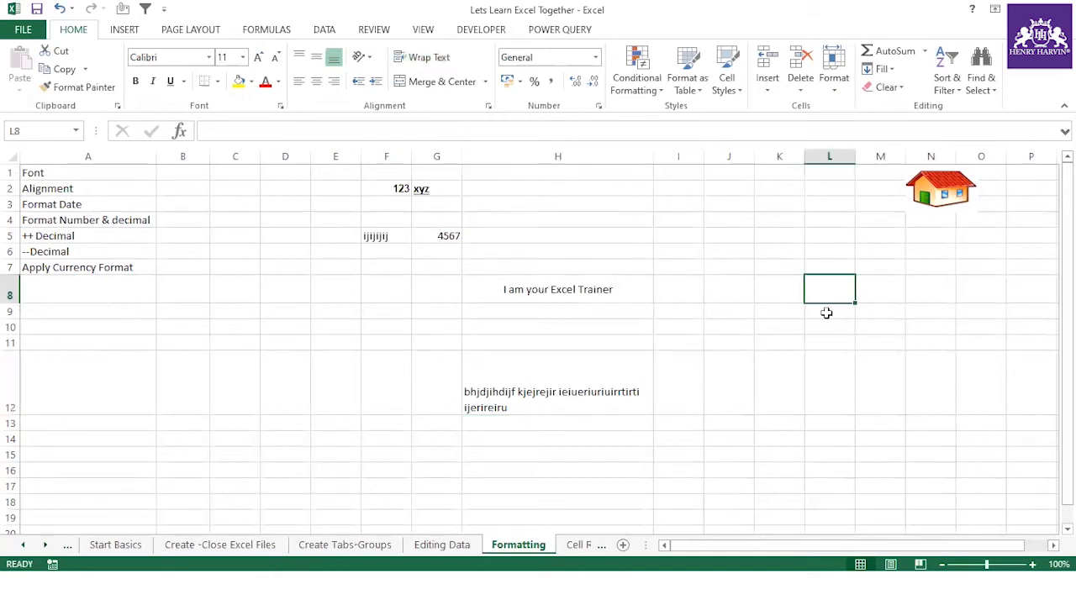
key("ctrl+semicolon")
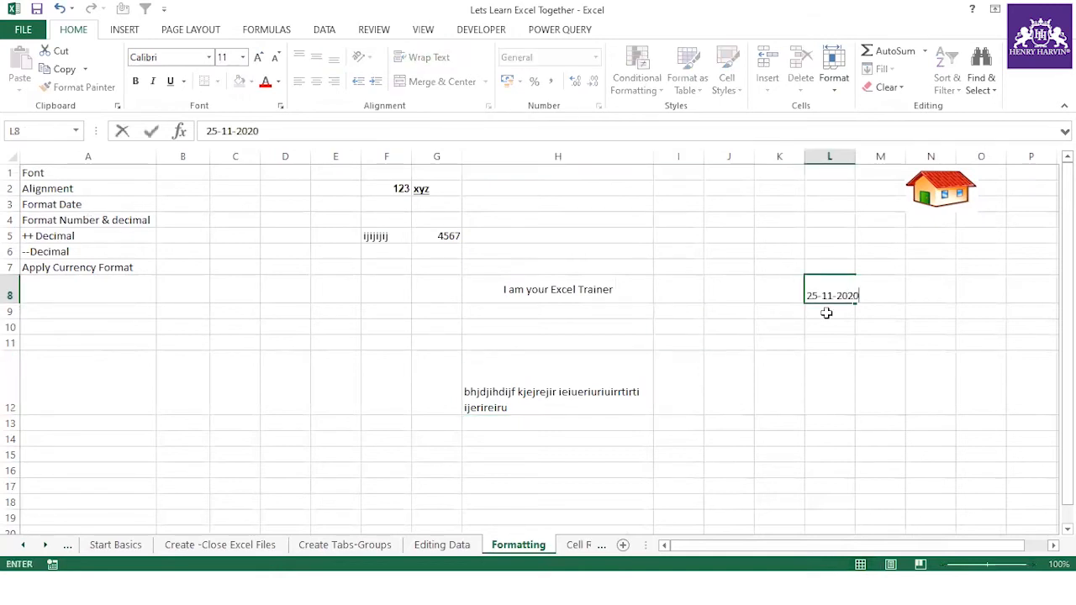
left_click(868, 346)
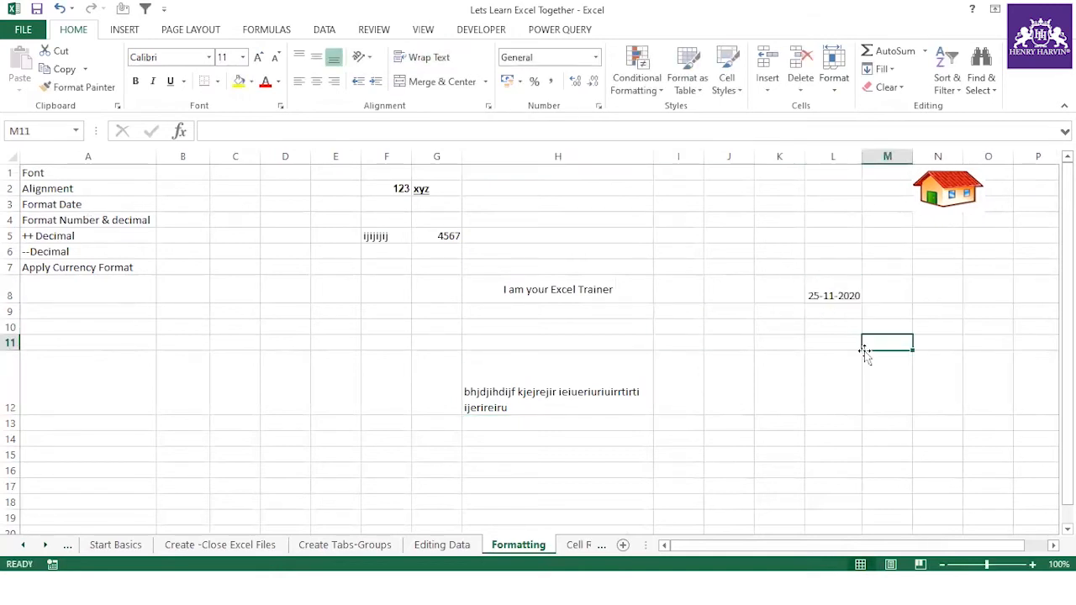
left_click(826, 326)
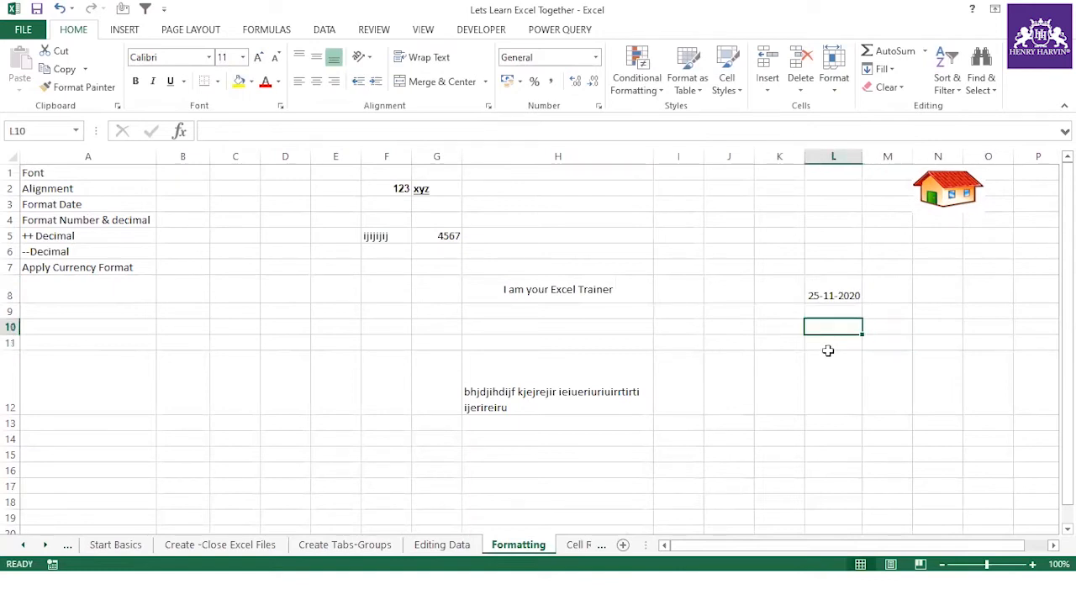
key("ctrl+semicolon")
left_click(869, 358)
Try to fill the date in cell L10 down to L16.
left_click(843, 327)
left_click_drag(861, 335, 852, 474)
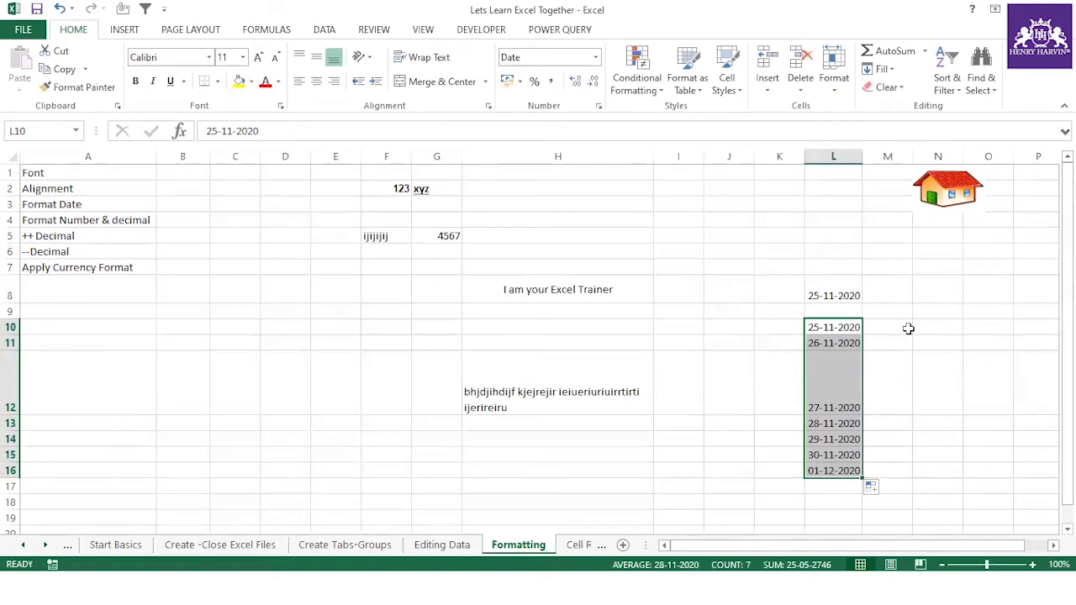
key("ctrl+z")
left_click(885, 353)
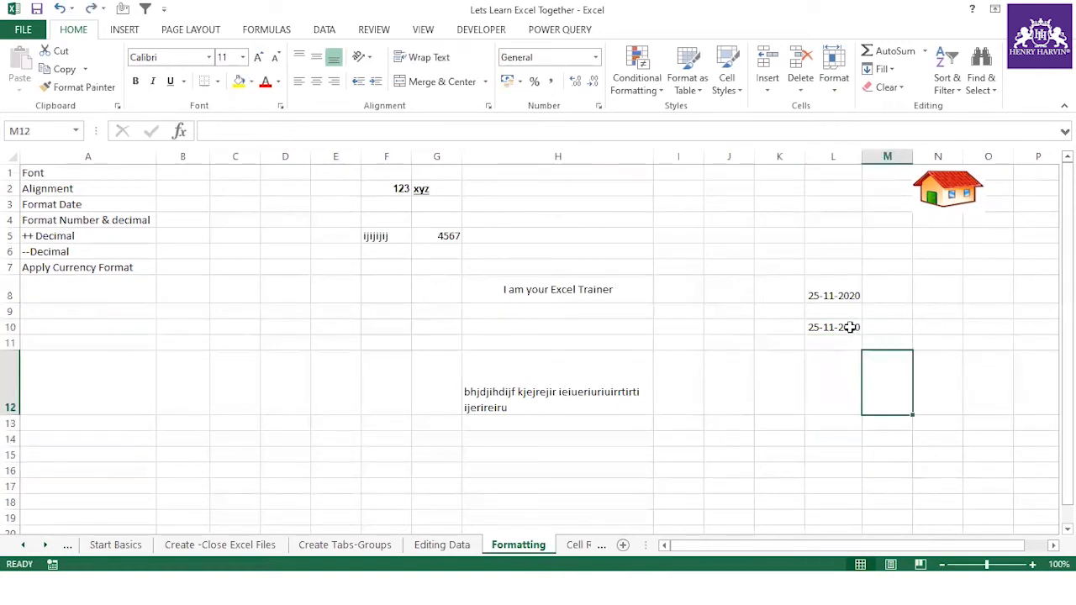
Fill the date in cell L10 down to L18 using the Fill Series option.
scroll(850, 327, "down", 1)
left_click(851, 284)
left_click_drag(861, 288, 857, 469)
left_click(879, 477)
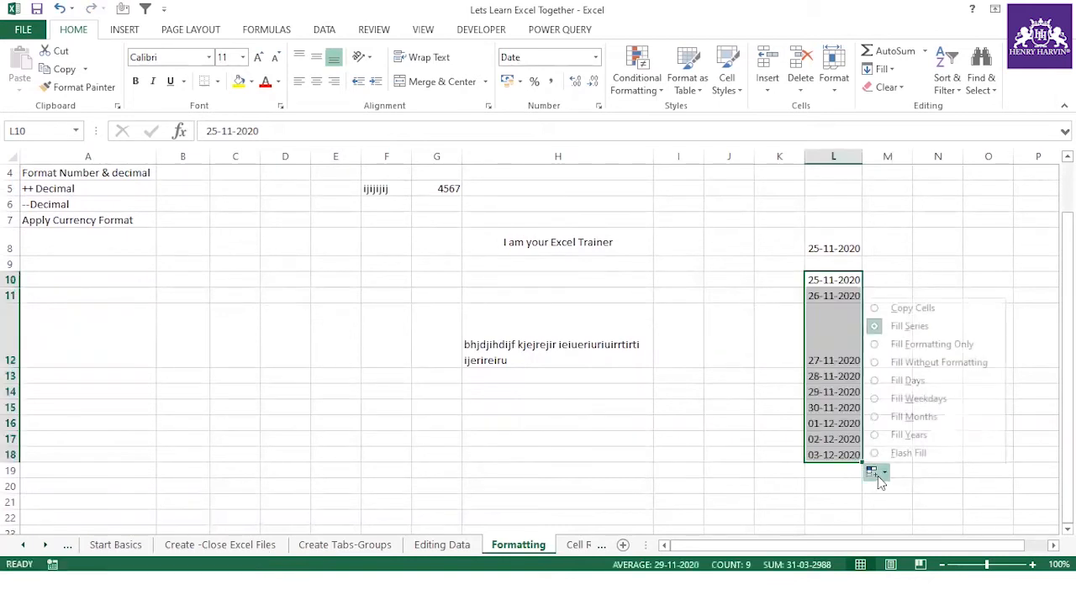
left_click(920, 327)
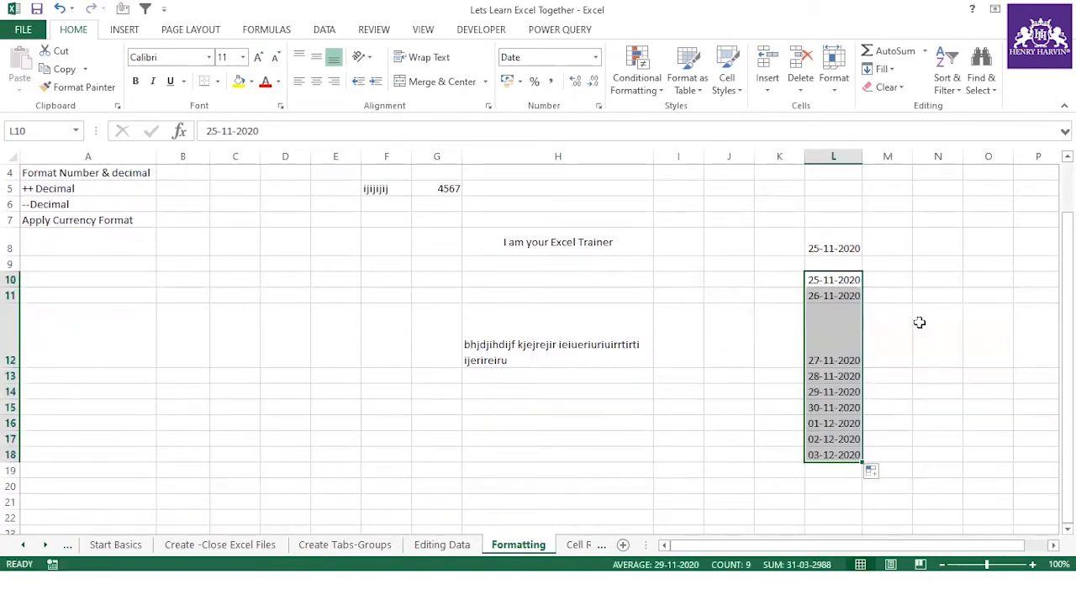
Format the dates in cells L10:L18 with the *14 March 2012 date type.
left_click_drag(845, 284, 845, 456)
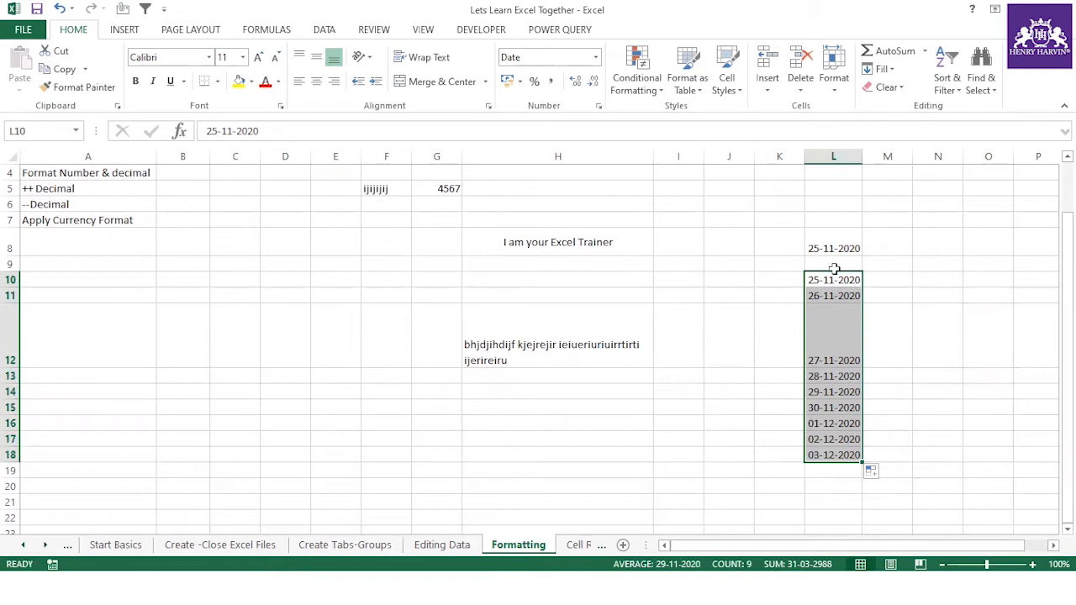
key("ctrl+1")
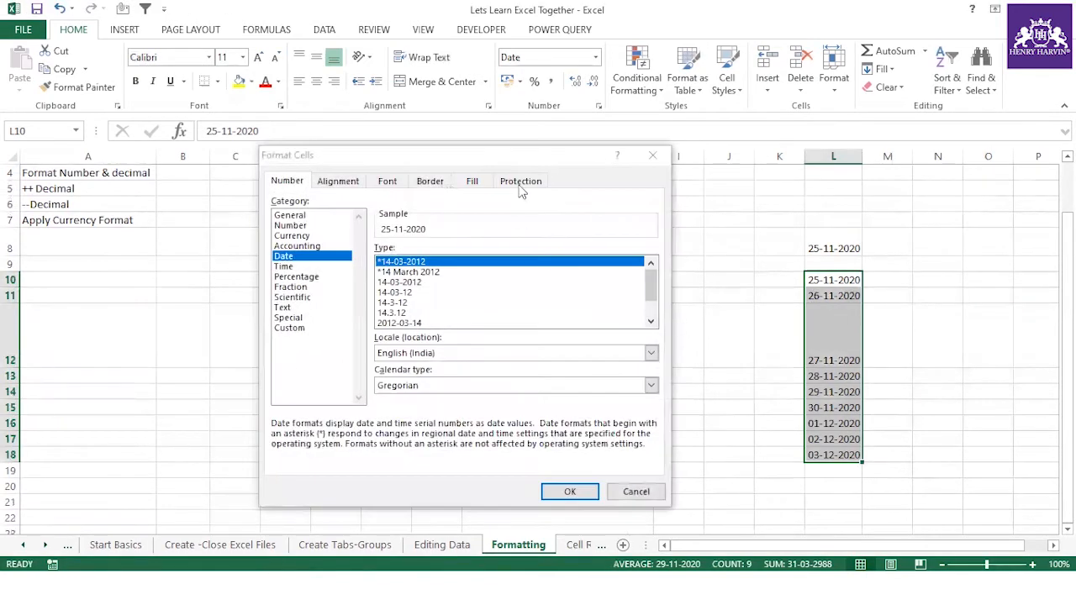
left_click_drag(509, 160, 485, 138)
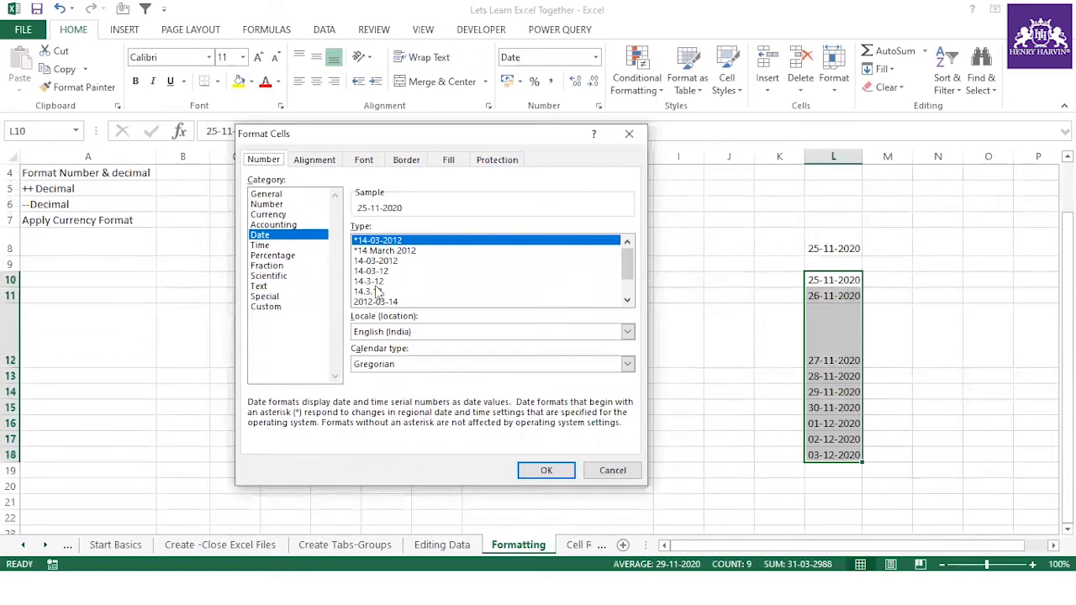
left_click(385, 252)
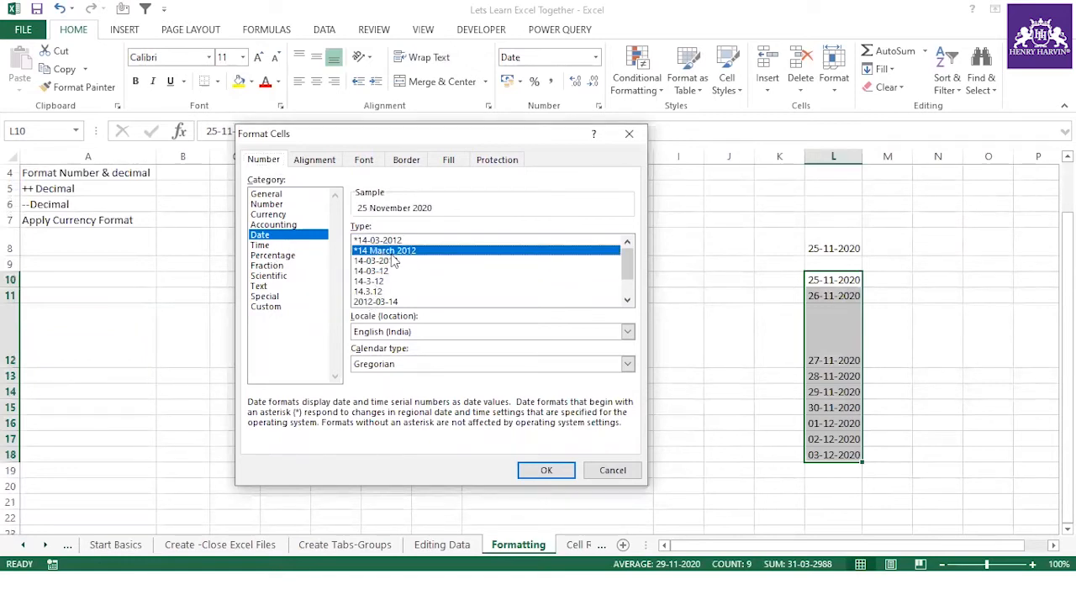
left_click(547, 470)
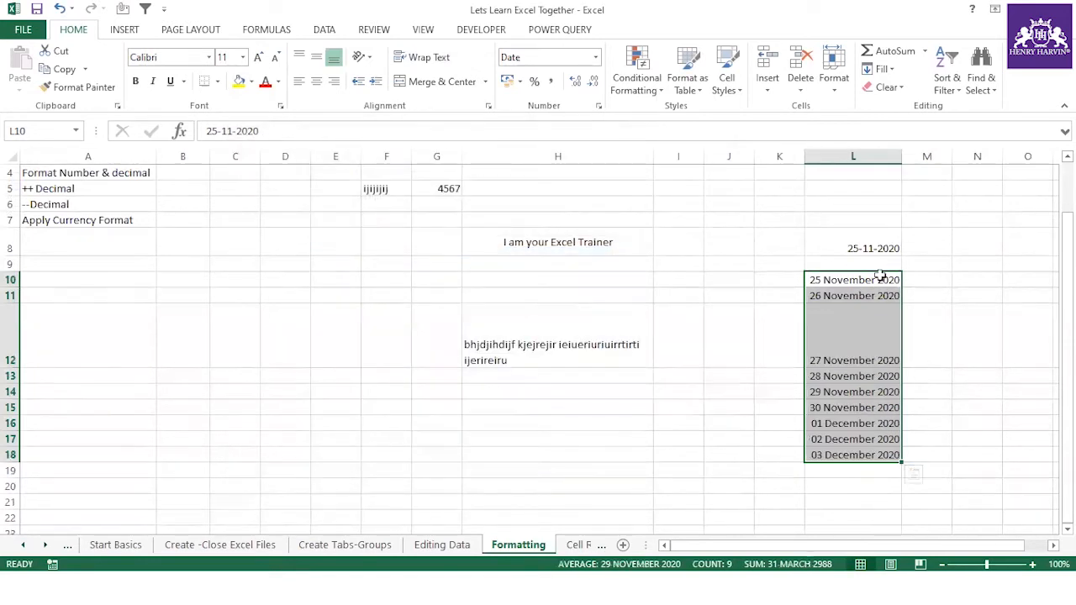
Try the 14-3-12 date type on cells L10:L18 and undo the format change.
left_click_drag(874, 279, 873, 452)
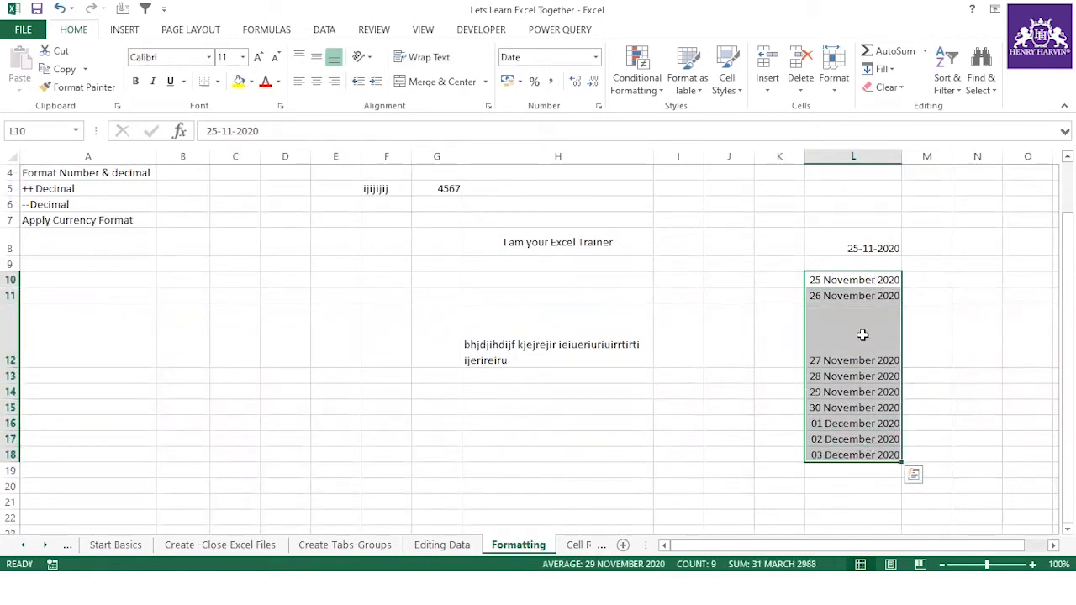
key("ctrl+1")
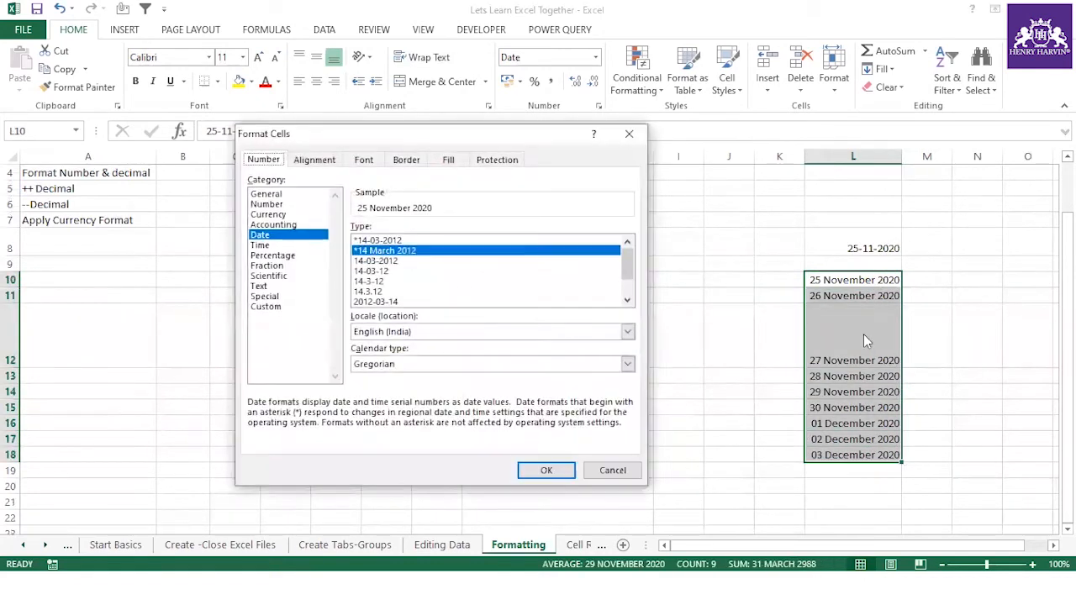
left_click(379, 282)
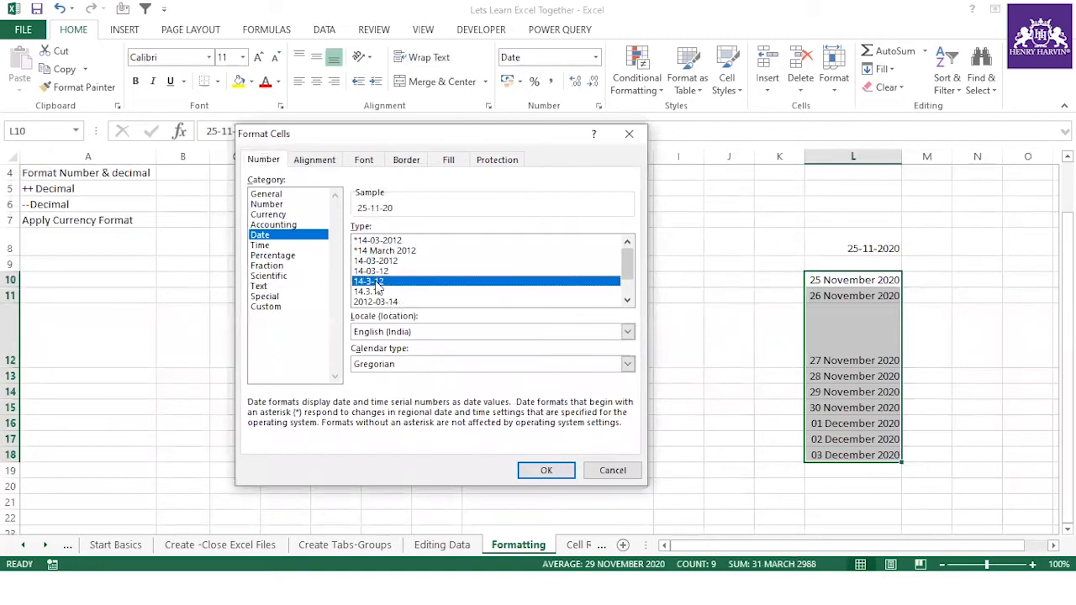
left_click(546, 471)
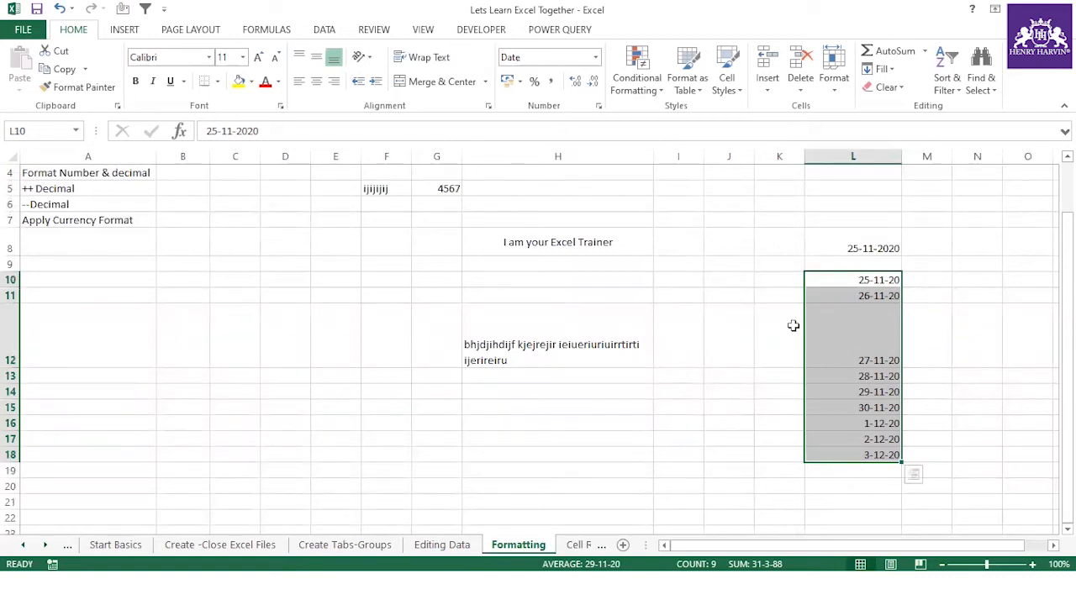
key("ctrl+z")
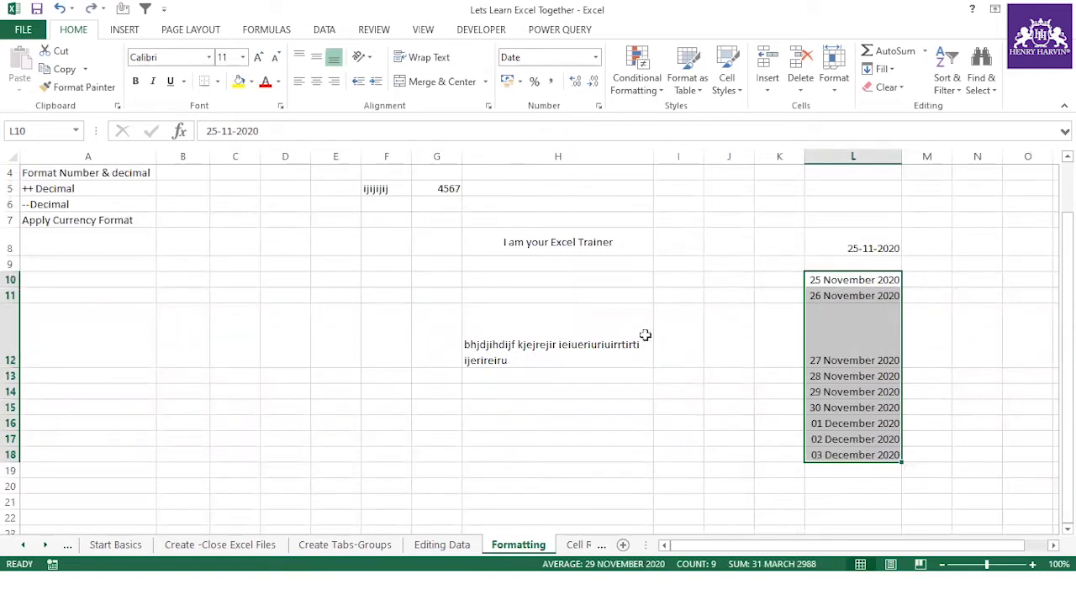
Enter the number 123.12 in cell B13.
scroll(132, 252, "up", 1)
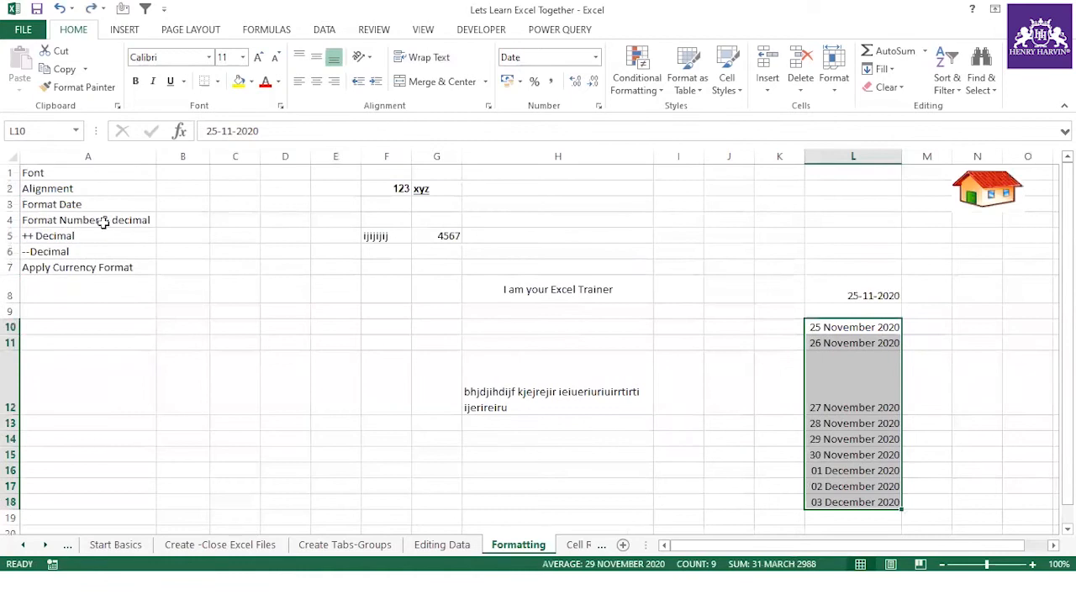
scroll(275, 345, "down", 2)
left_click(185, 328)
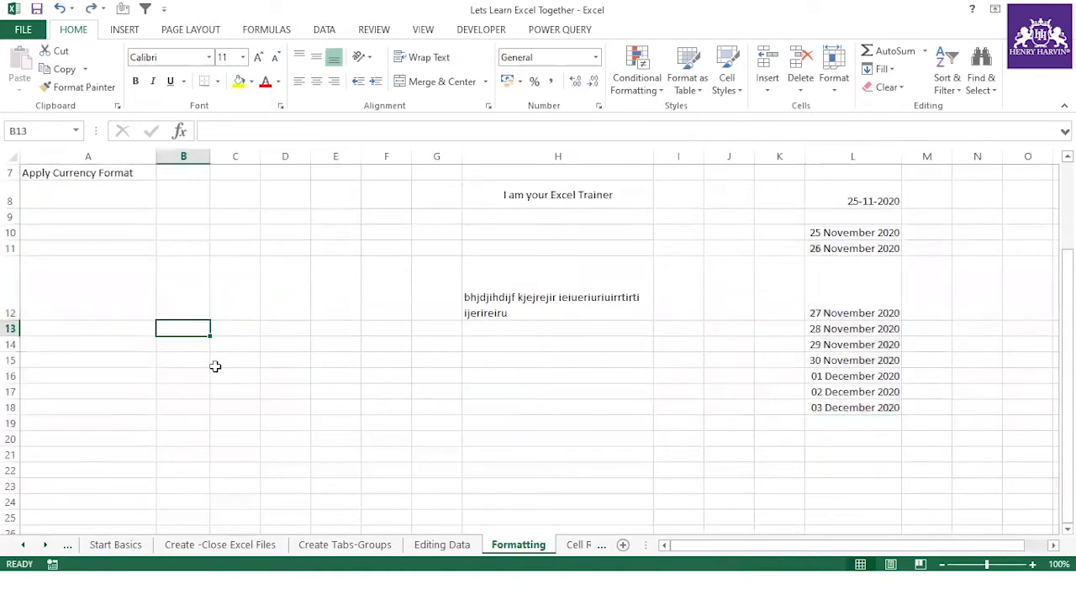
type("123")
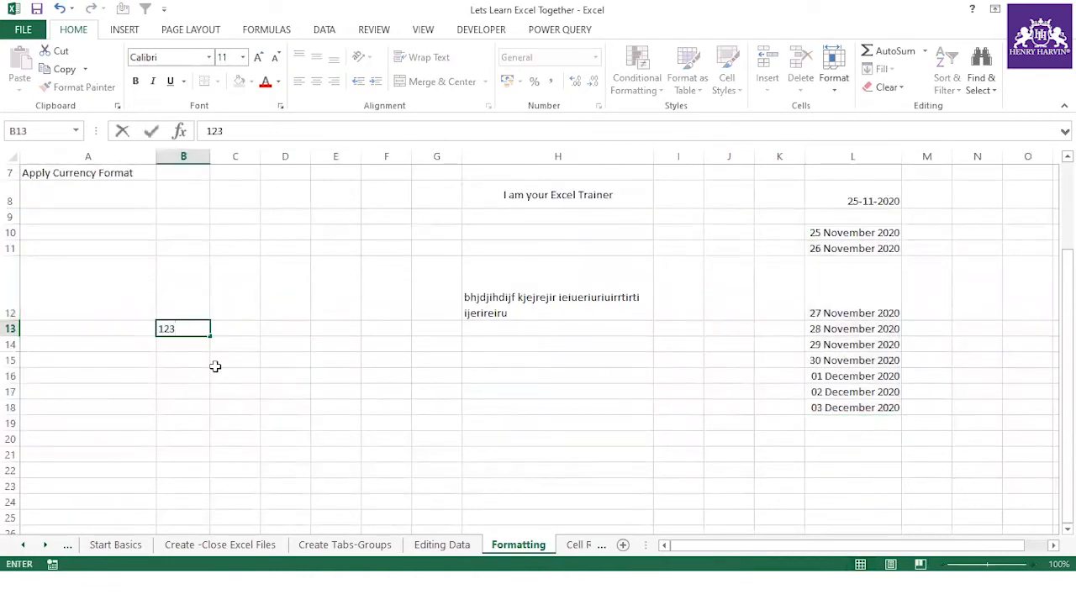
type(".12")
left_click(215, 366)
Fill the number in cell B13 down to B24 as a series increasing by 1.
left_click(192, 328)
left_click_drag(210, 335, 197, 507)
left_click(221, 519)
left_click(266, 432)
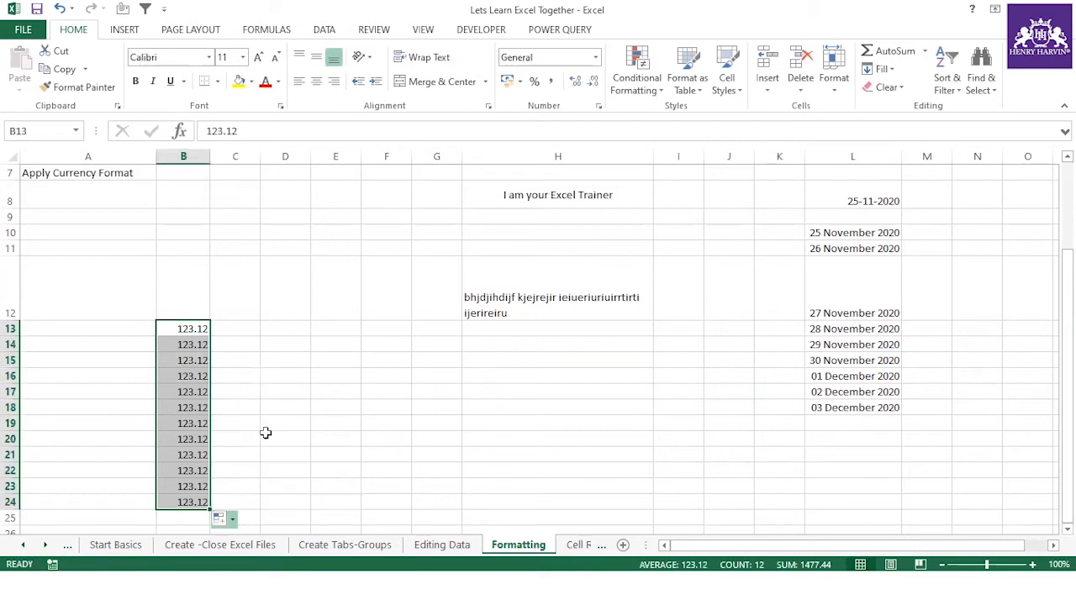
Format cells B13:B24 as Number with 0 decimal places and negative numbers in red without a minus sign.
left_click_drag(202, 326, 202, 507)
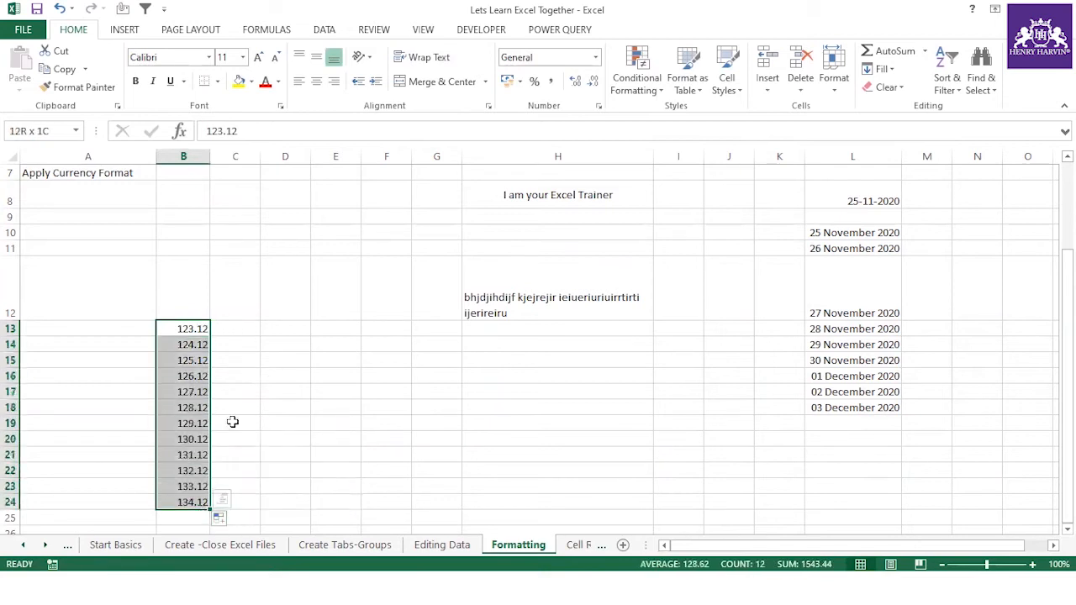
key("ctrl+1")
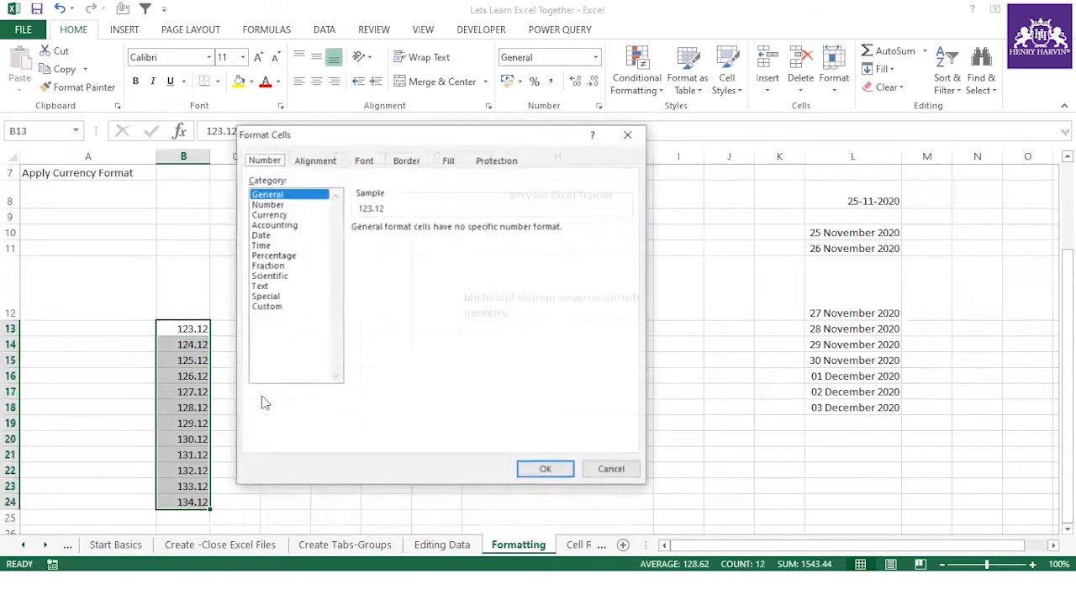
left_click_drag(403, 135, 627, 150)
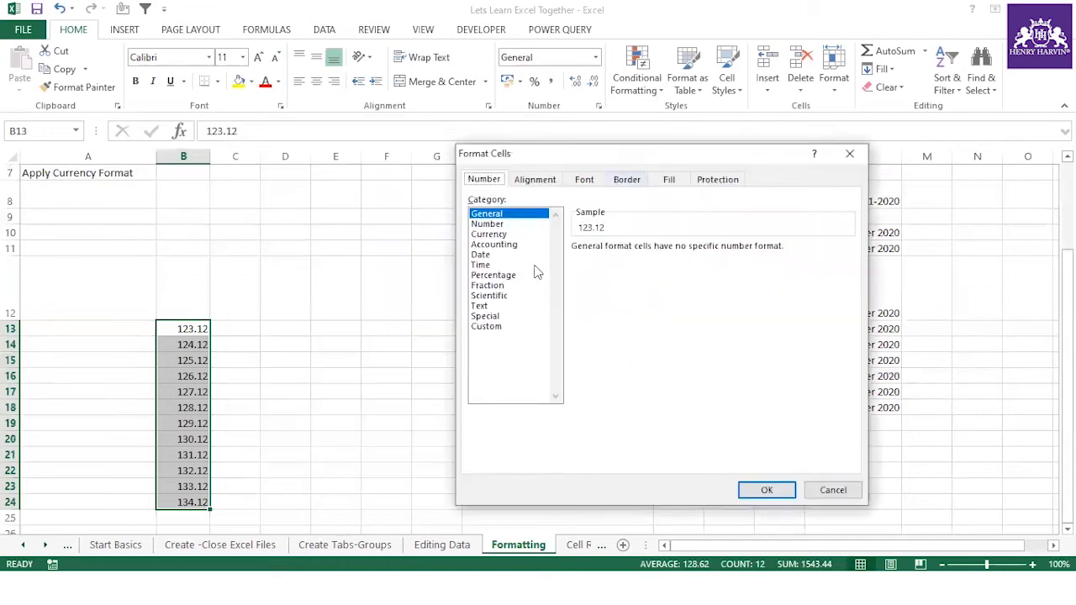
left_click(494, 225)
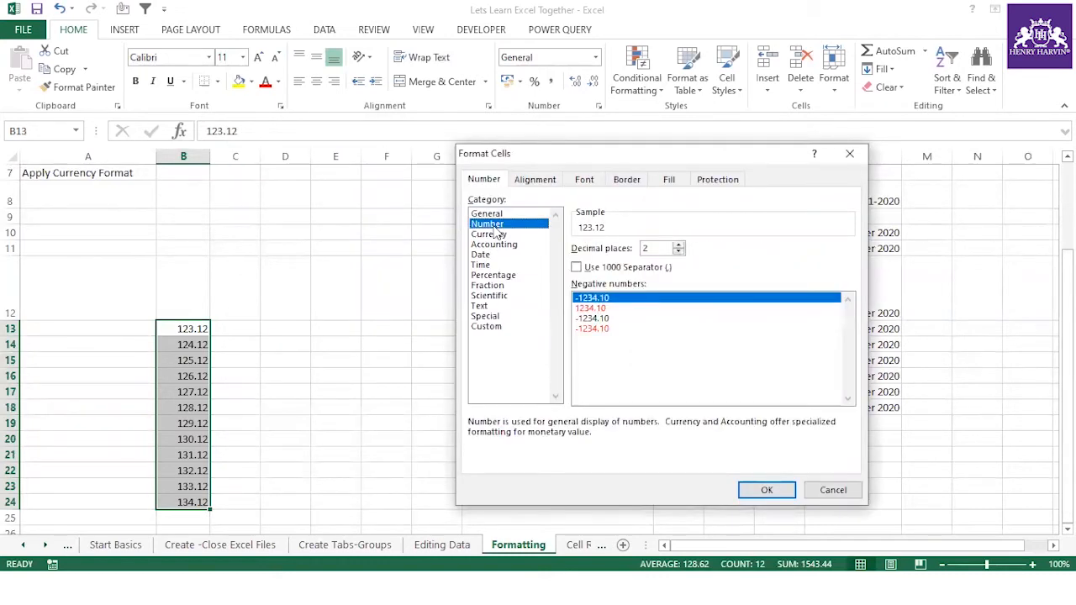
left_click(677, 253)
left_click(677, 252)
left_click(586, 309)
left_click(765, 490)
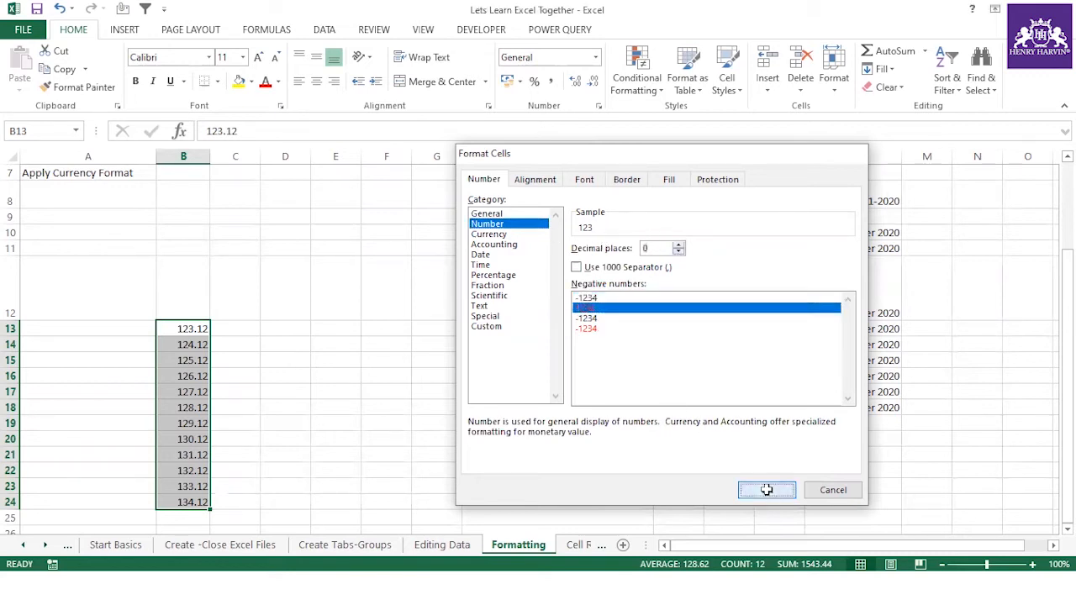
Check the underlying stored values of several cells in the B13:B24 number list.
left_click(193, 360)
left_click(194, 390)
left_click(193, 409)
left_click(191, 440)
left_click(190, 457)
left_click(195, 391)
left_click(196, 361)
left_click(196, 327)
left_click(193, 409)
left_click(192, 454)
left_click(196, 486)
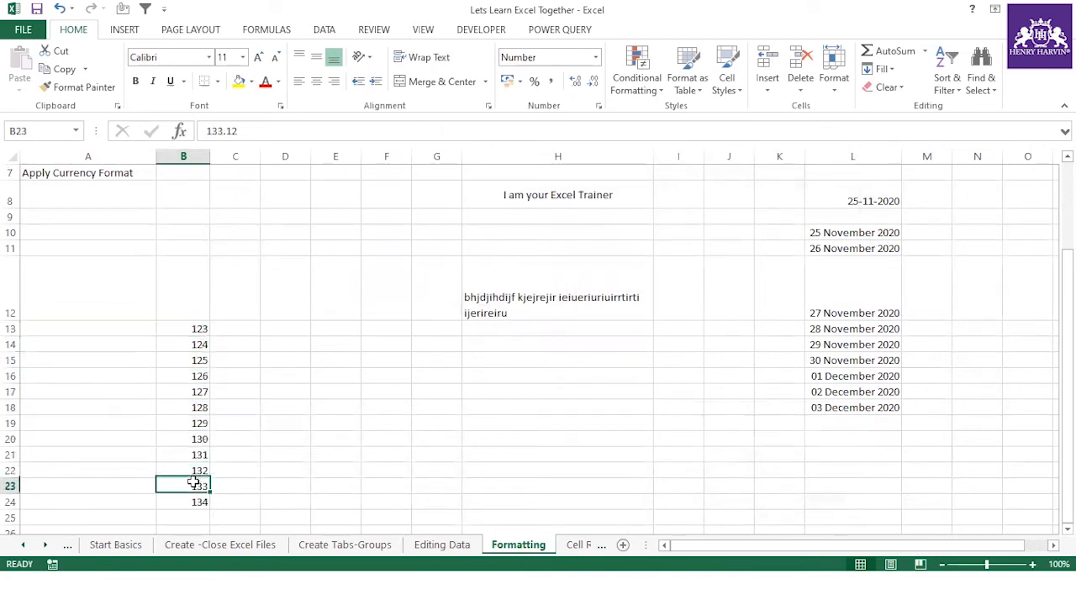
Increase the displayed decimals of the numbers in cells B13:B24 to four places.
left_click(198, 328)
left_click_drag(199, 374, 204, 502)
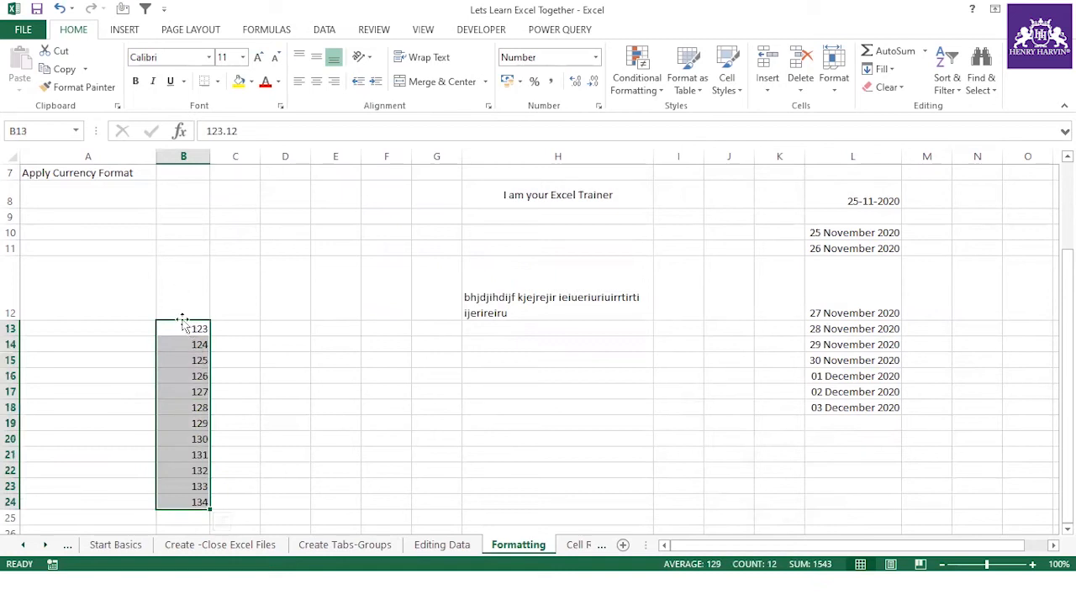
left_click(576, 82)
left_click(576, 81)
left_click(575, 82)
left_click(576, 82)
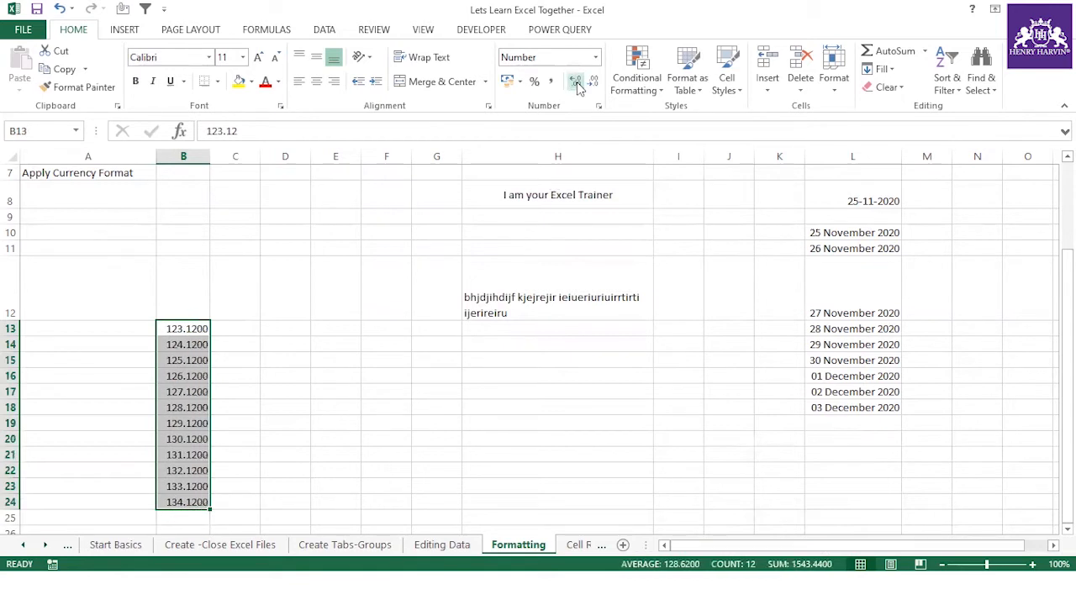
Decrease the displayed decimals of the numbers in cells B13:B24 to zero places.
left_click(595, 87)
left_click(596, 87)
left_click(595, 88)
left_click(595, 88)
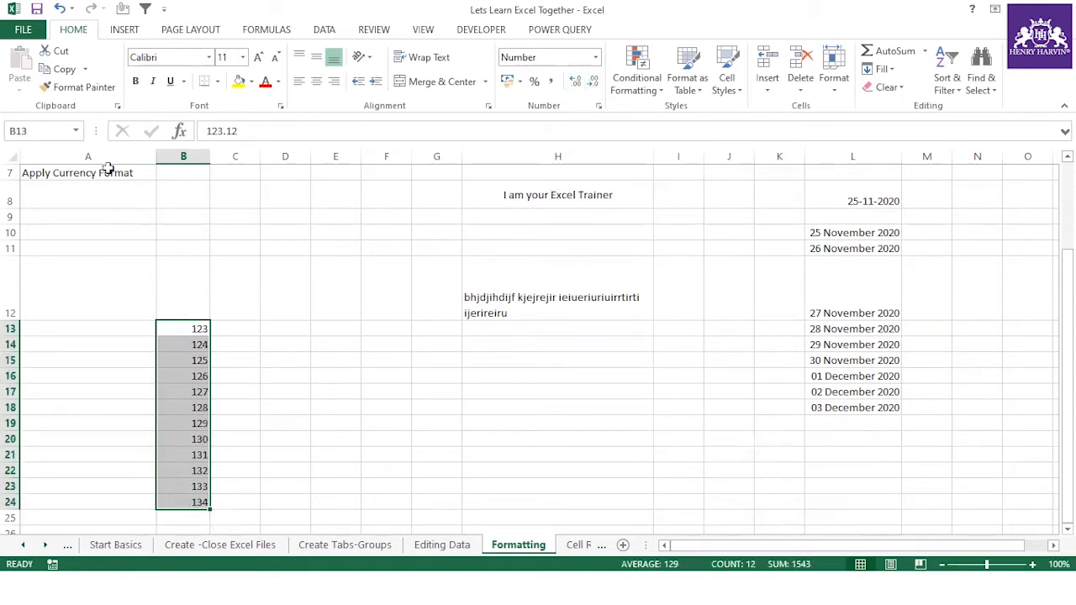
Format cells B13:B24 as Currency with the ₹ symbol and 0 decimal places.
left_click_drag(198, 330, 199, 502)
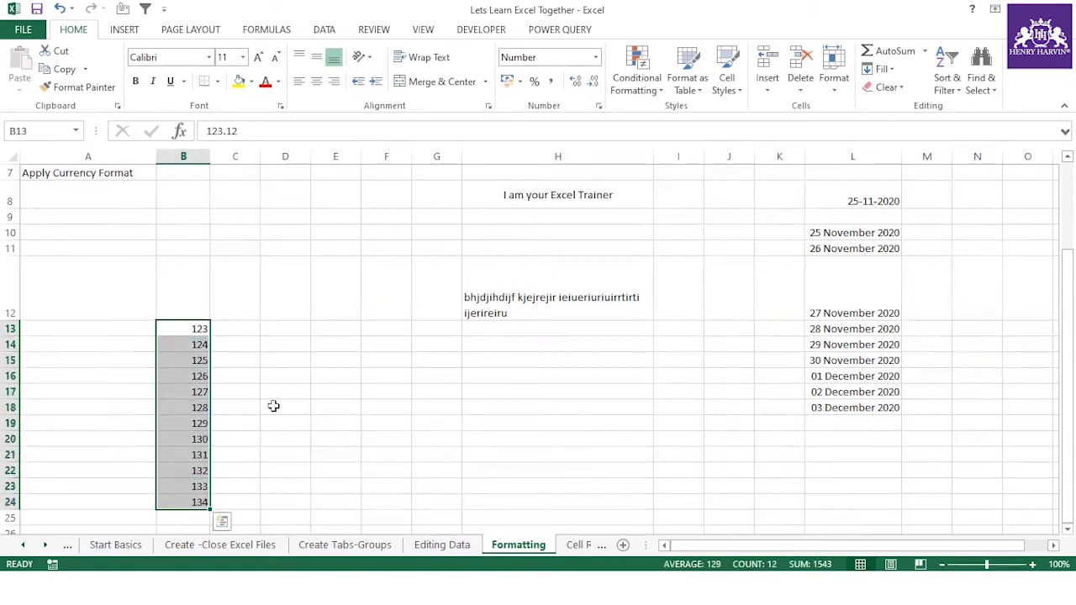
key("ctrl+1")
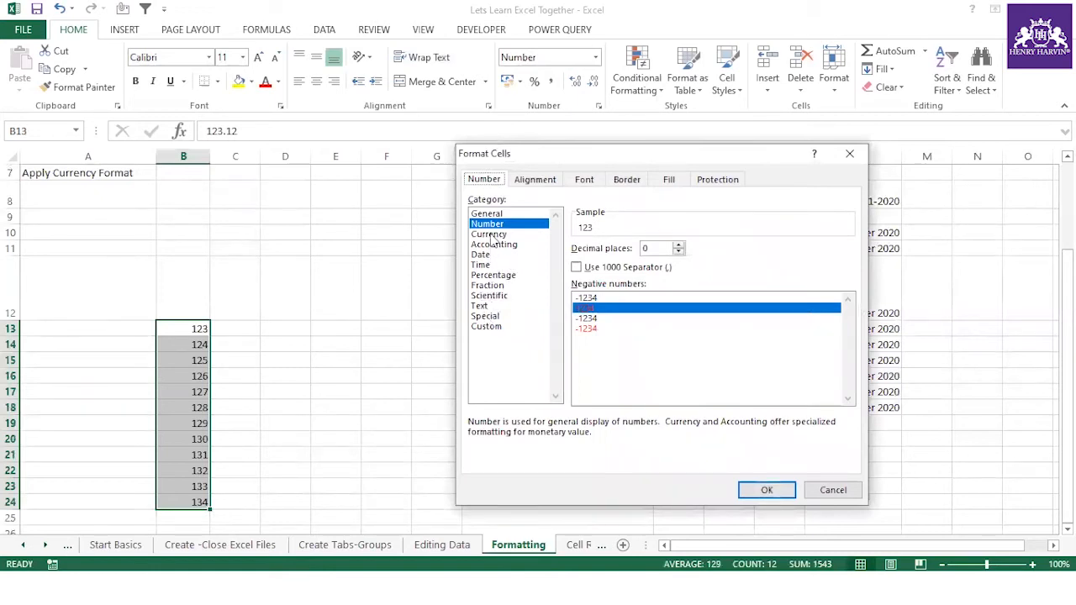
left_click(492, 235)
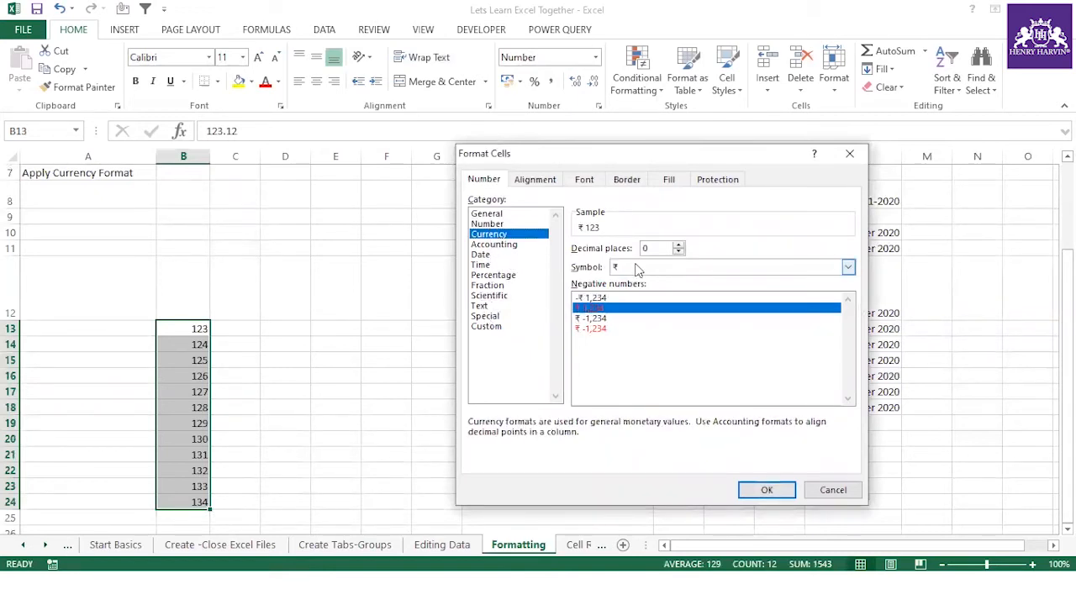
left_click(761, 489)
Change the currency symbol of cells B13:B24 to CFA French (Mali).
left_click_drag(202, 329, 196, 502)
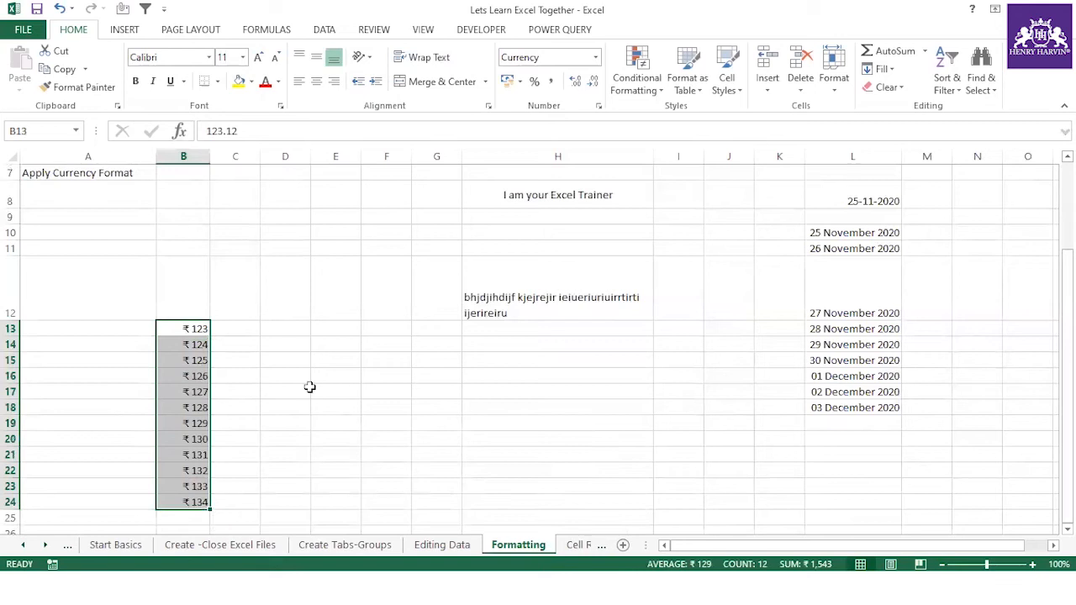
key("ctrl+1")
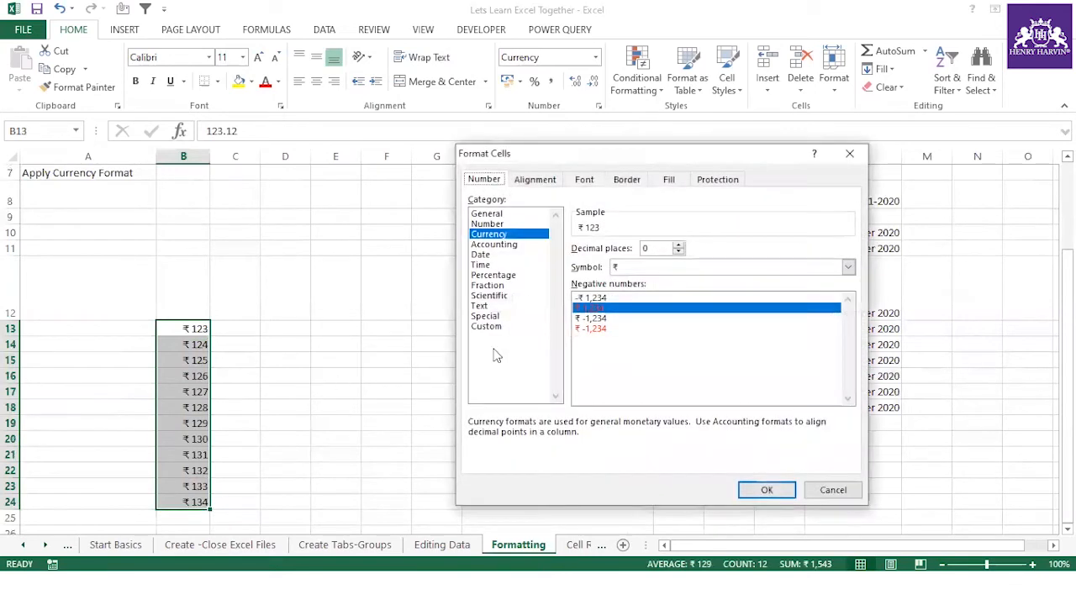
left_click(717, 270)
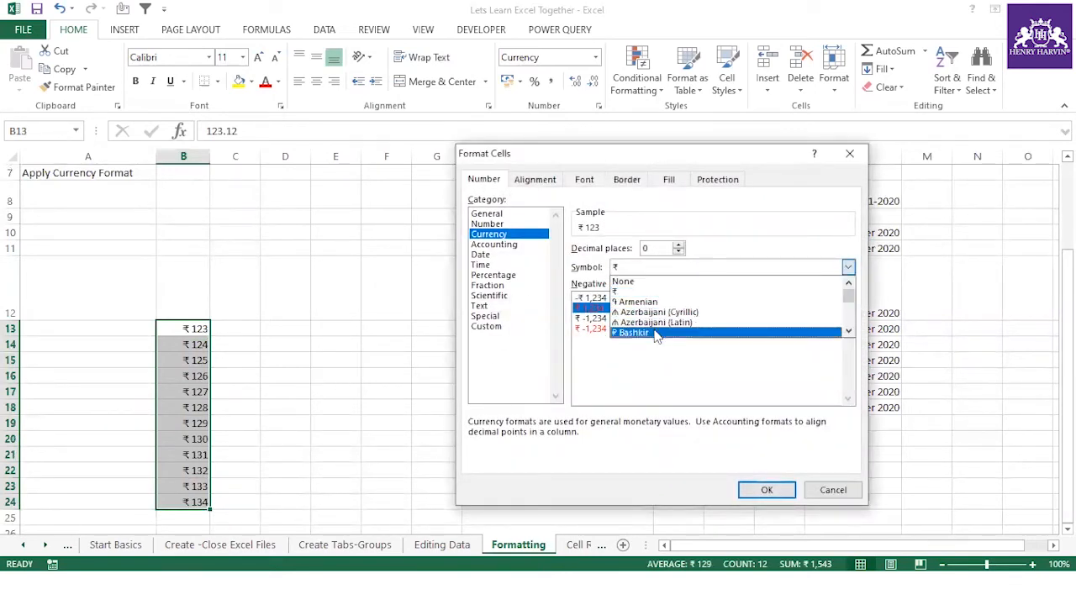
left_click(847, 334)
left_click(848, 334)
left_click(847, 334)
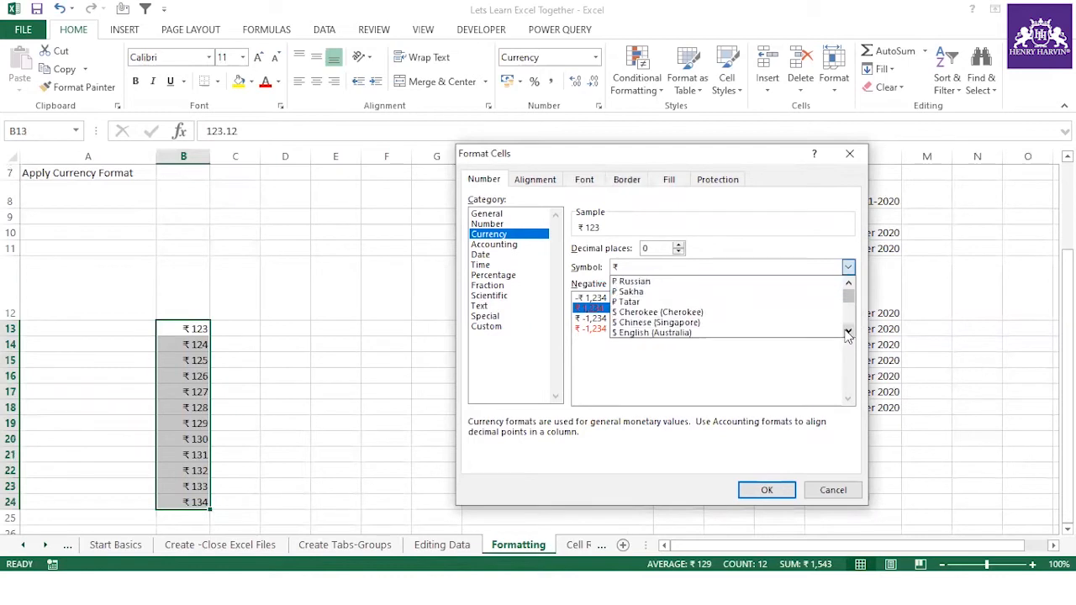
left_click(847, 334)
left_click(848, 334)
left_click(848, 333)
left_click(848, 334)
left_click_drag(848, 301, 849, 314)
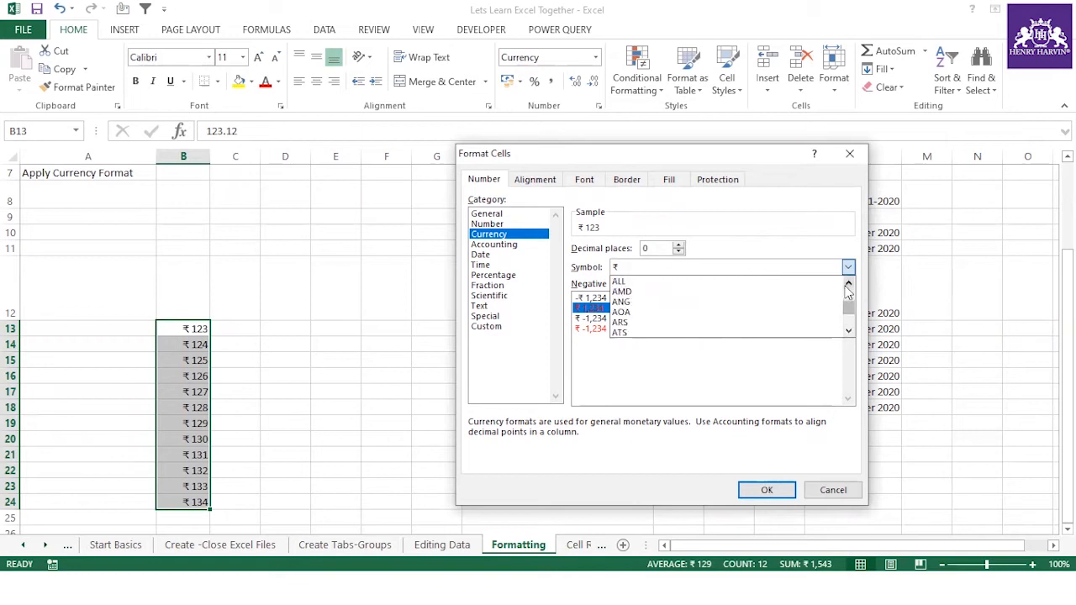
left_click(848, 287)
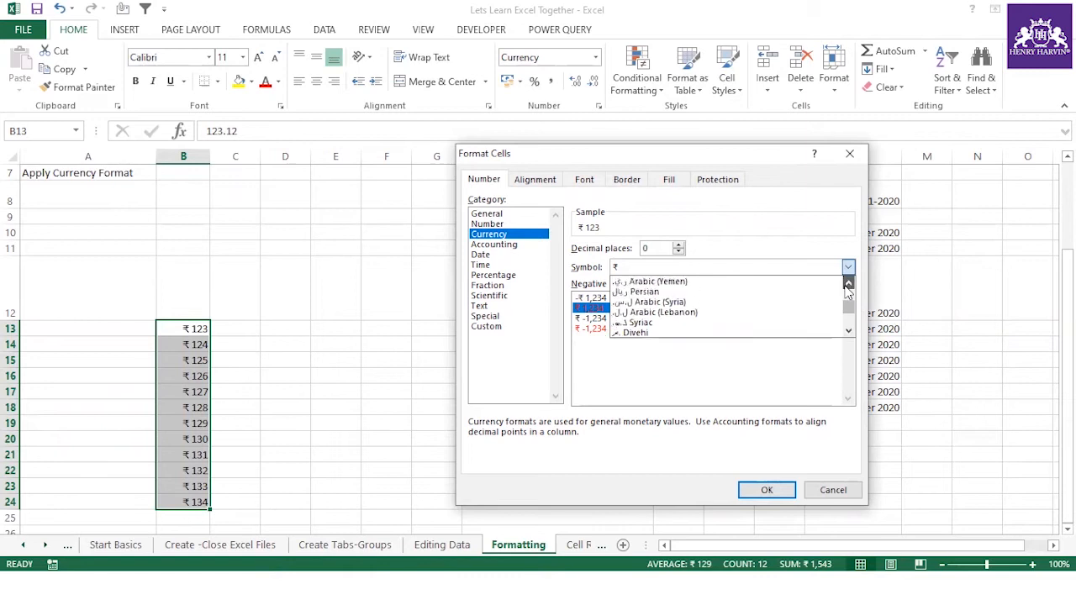
left_click_drag(849, 288, 848, 289)
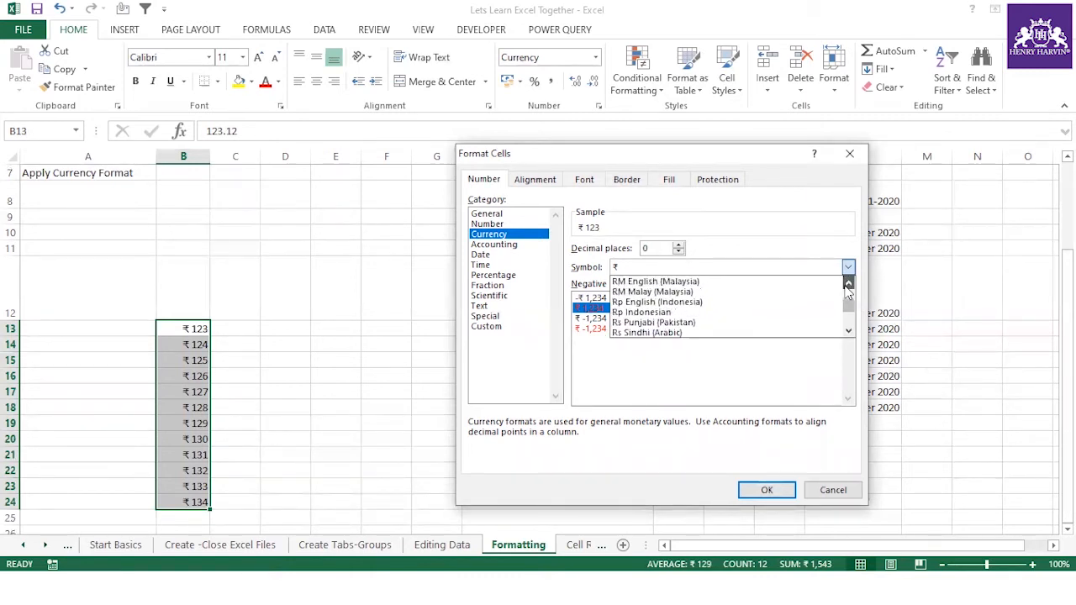
left_click(848, 286)
left_click(848, 287)
left_click(849, 286)
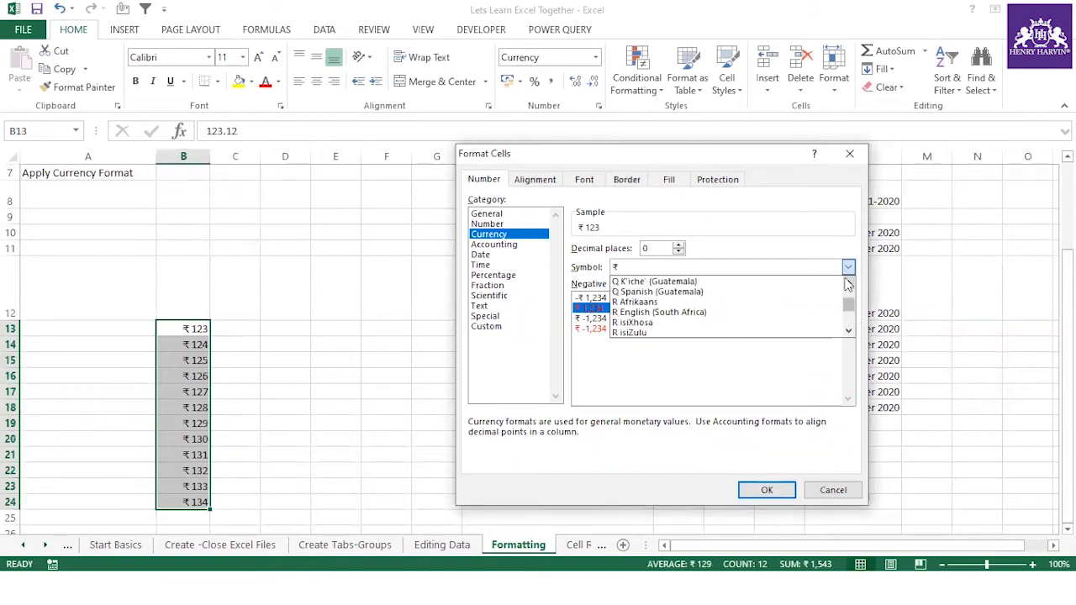
left_click(848, 286)
left_click(848, 285)
left_click(849, 286)
left_click(849, 286)
left_click(848, 286)
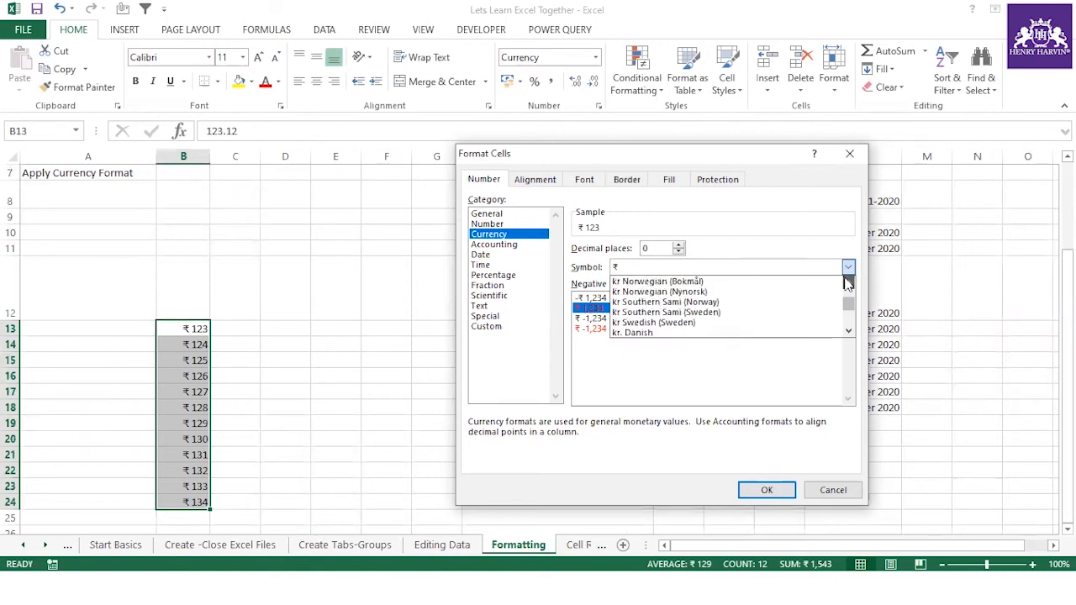
left_click(849, 286)
left_click(848, 286)
left_click(848, 286)
left_click(848, 286)
left_click(848, 286)
left_click(848, 286)
left_click(848, 286)
left_click(848, 286)
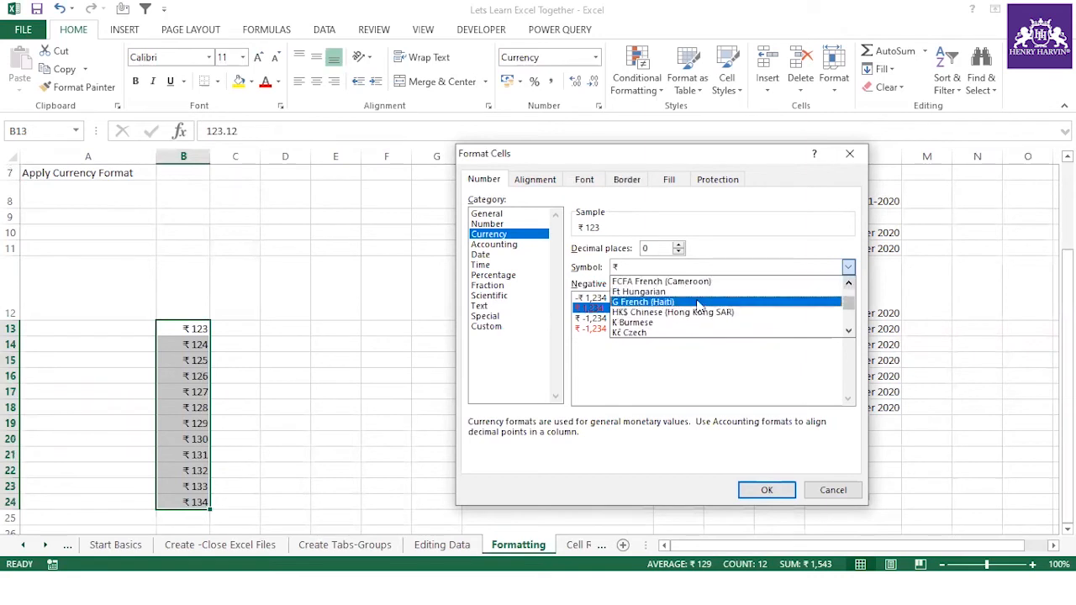
scroll(698, 300, "up", 1)
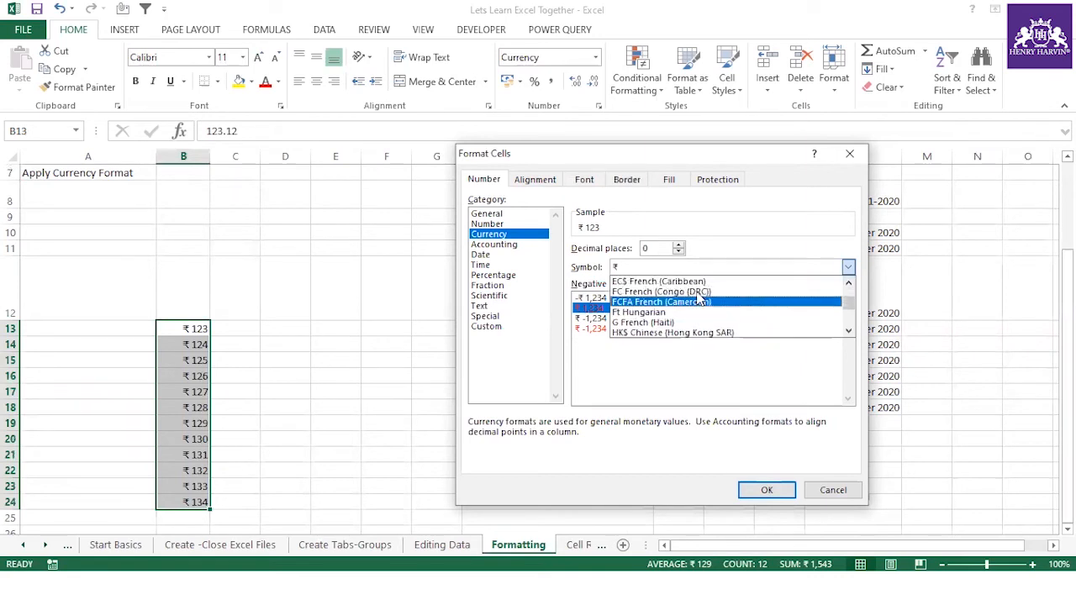
scroll(695, 298, "up", 1)
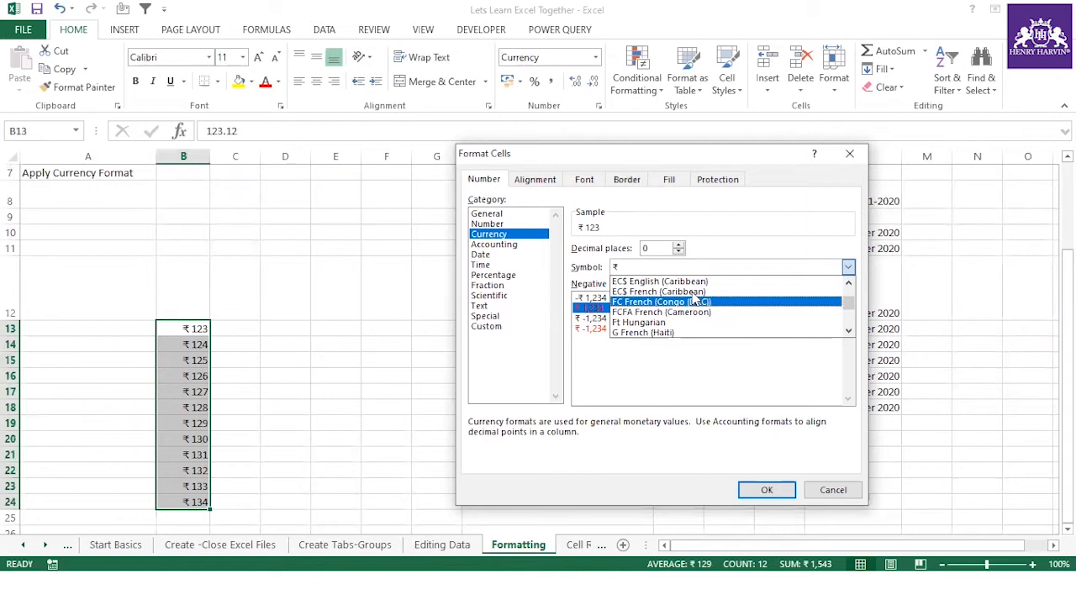
scroll(695, 298, "up", 4)
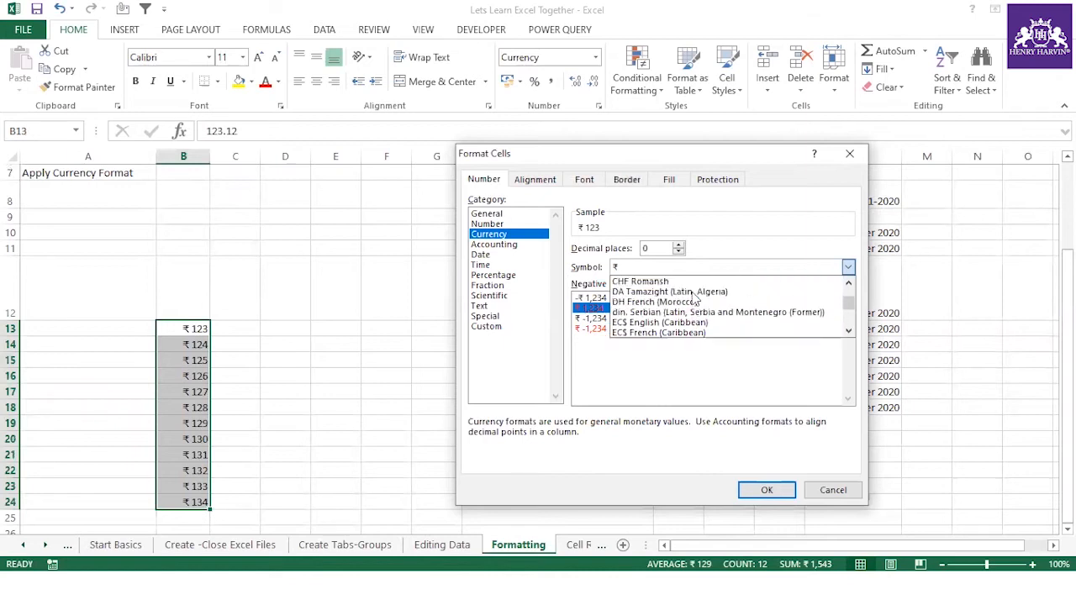
scroll(695, 299, "up", 6)
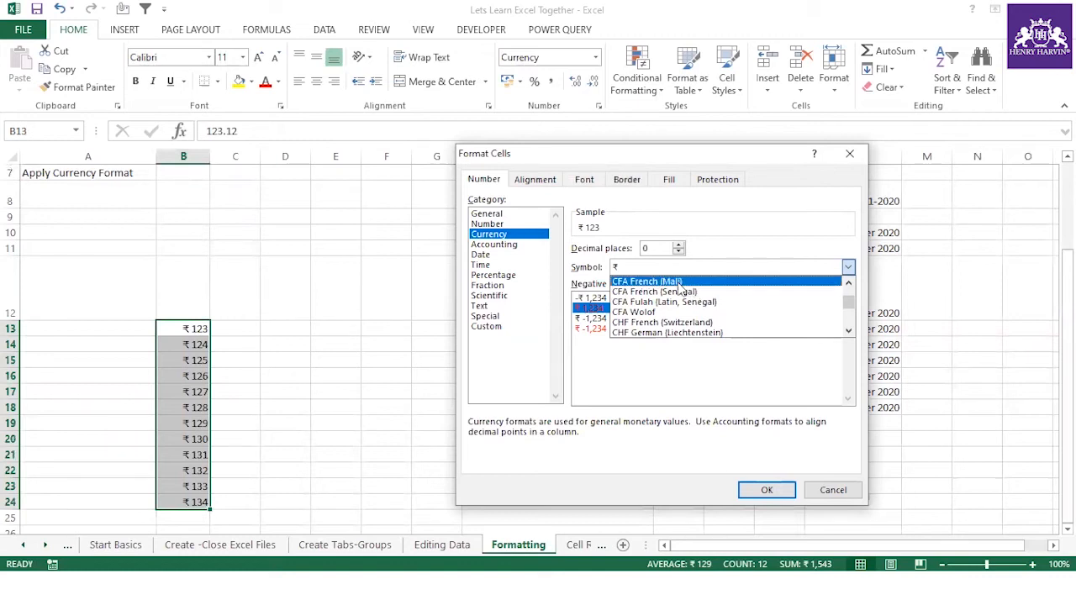
left_click(679, 282)
left_click(766, 490)
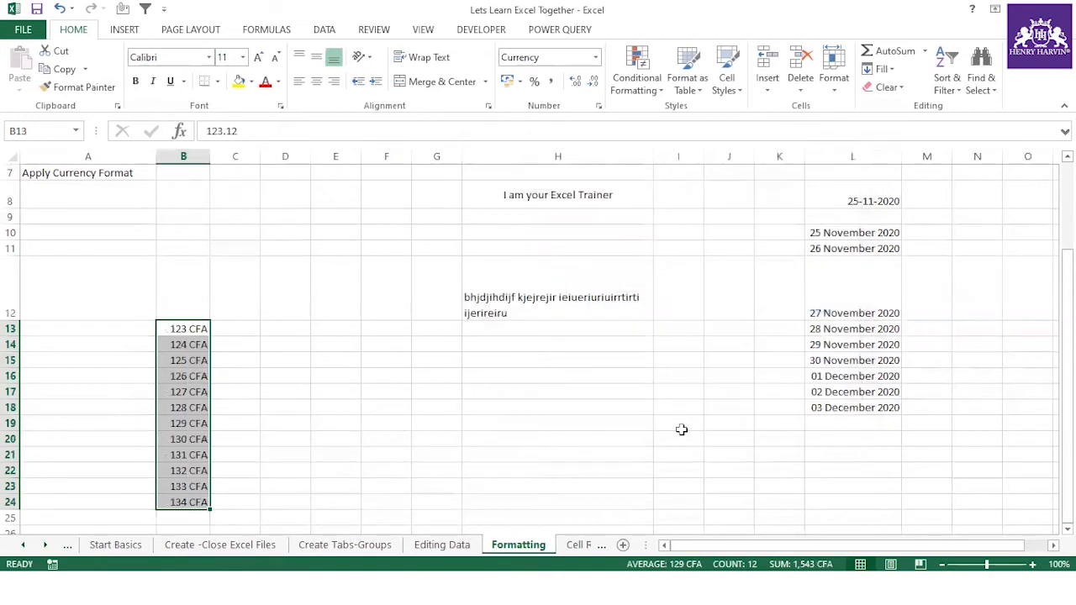
Review the currency-formatted values in B13:B24 and the list of formatting topics in column A.
left_click(180, 334)
left_click(200, 377)
left_click(193, 440)
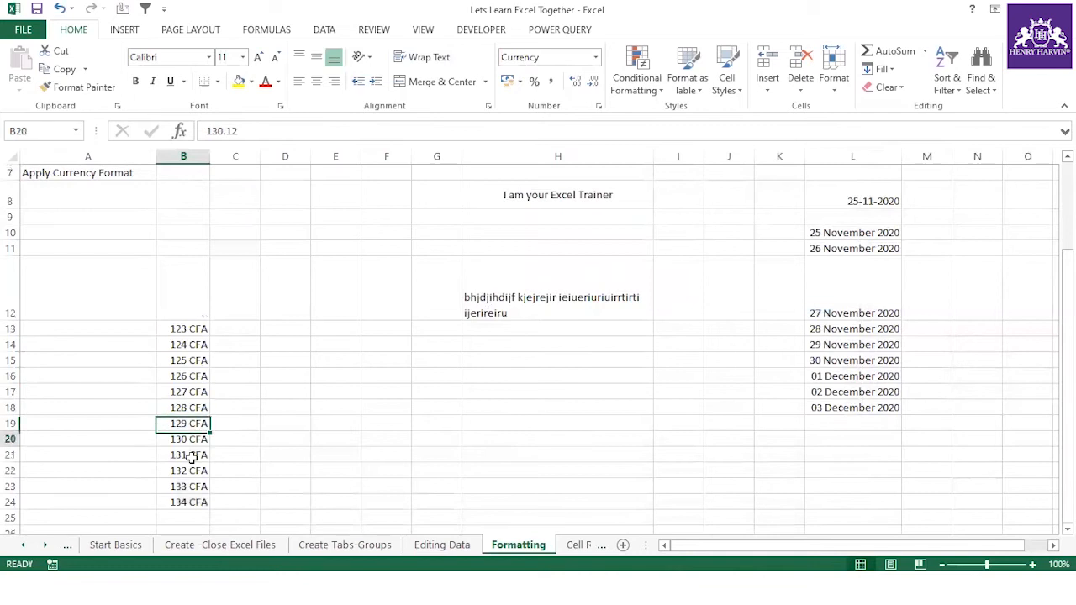
left_click_drag(193, 456, 194, 470)
left_click_drag(184, 327, 191, 501)
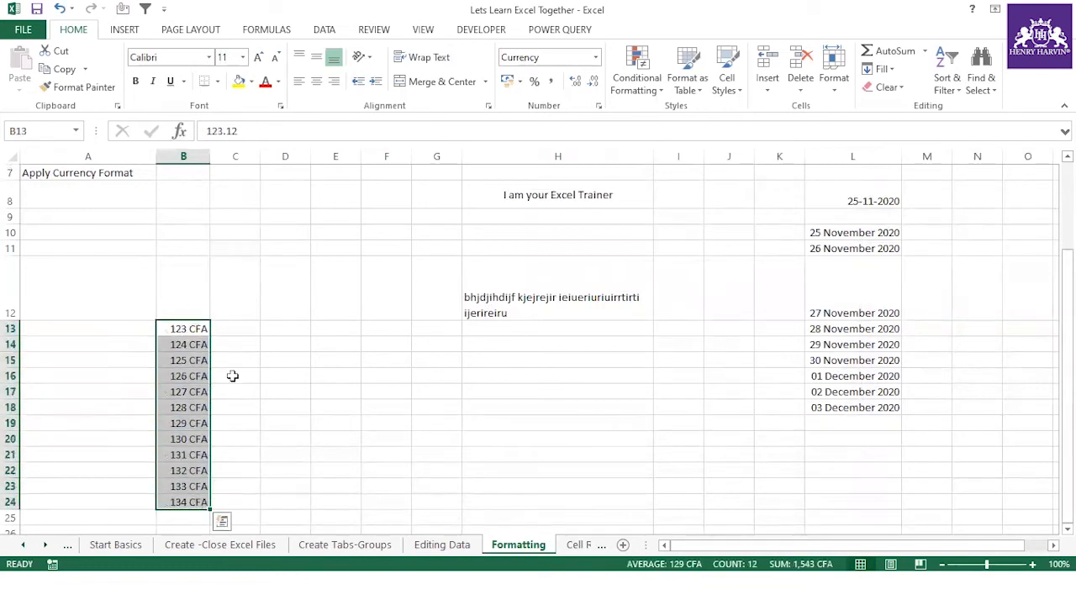
scroll(281, 346, "up", 2)
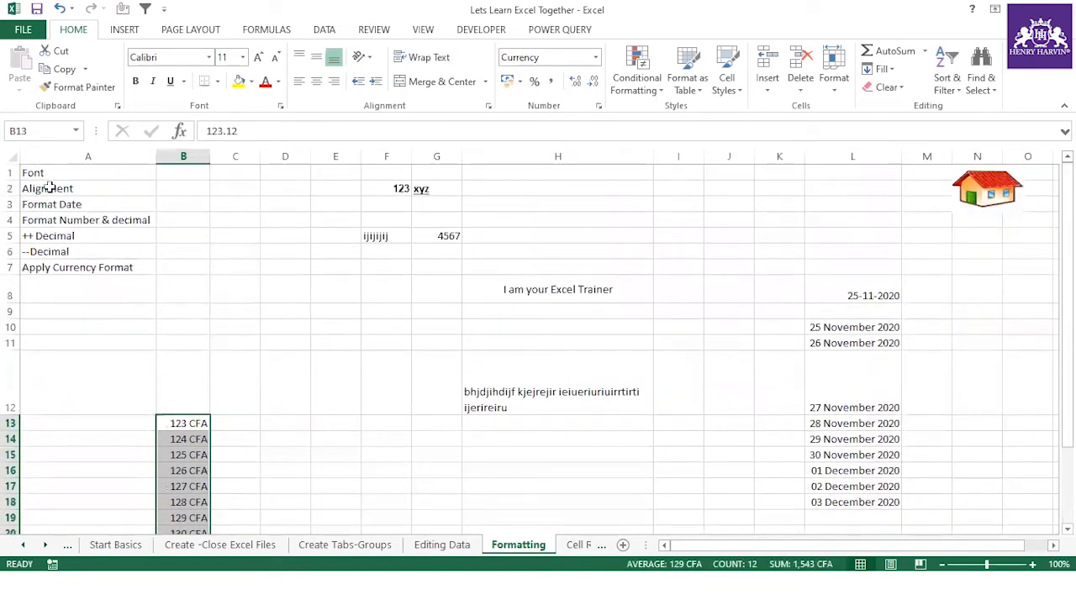
left_click(74, 267)
left_click(83, 222)
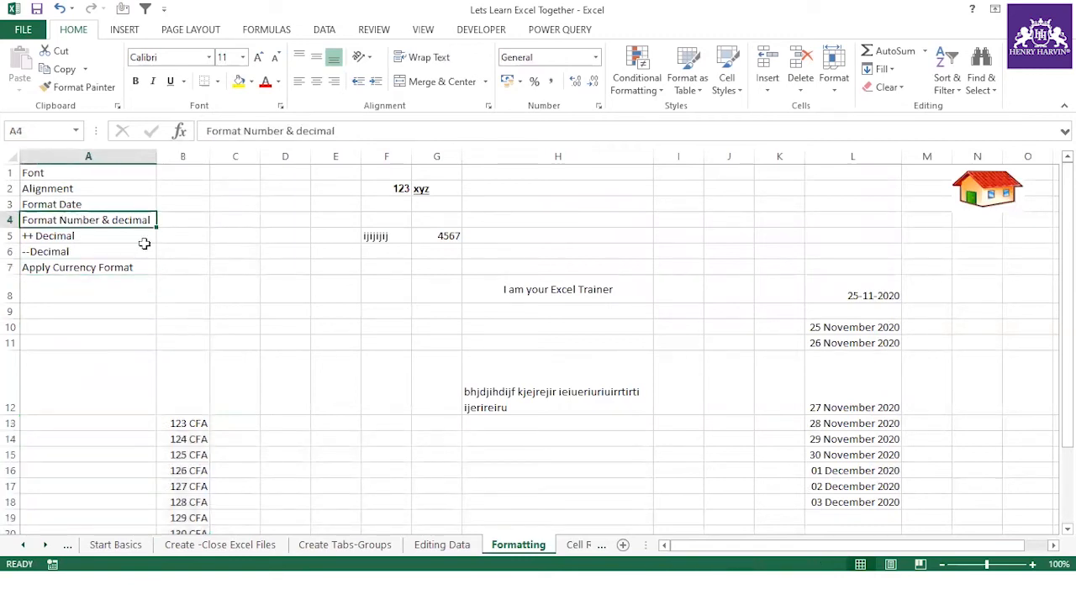
Examine the number format categories available for the empty cell D15 without changing its format.
scroll(194, 293, "down", 2)
left_click(248, 281)
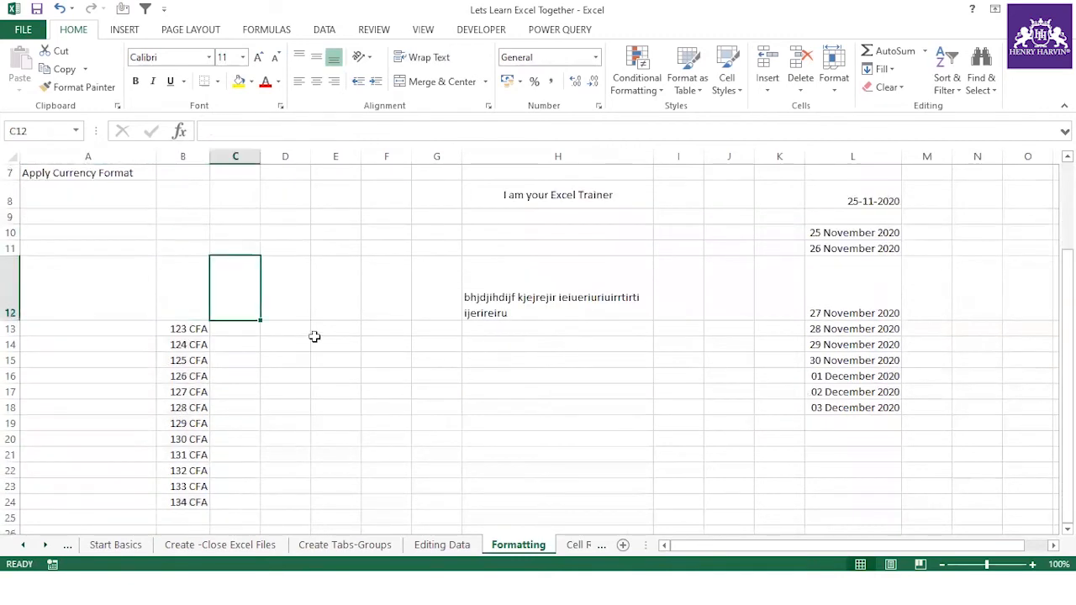
left_click(302, 358)
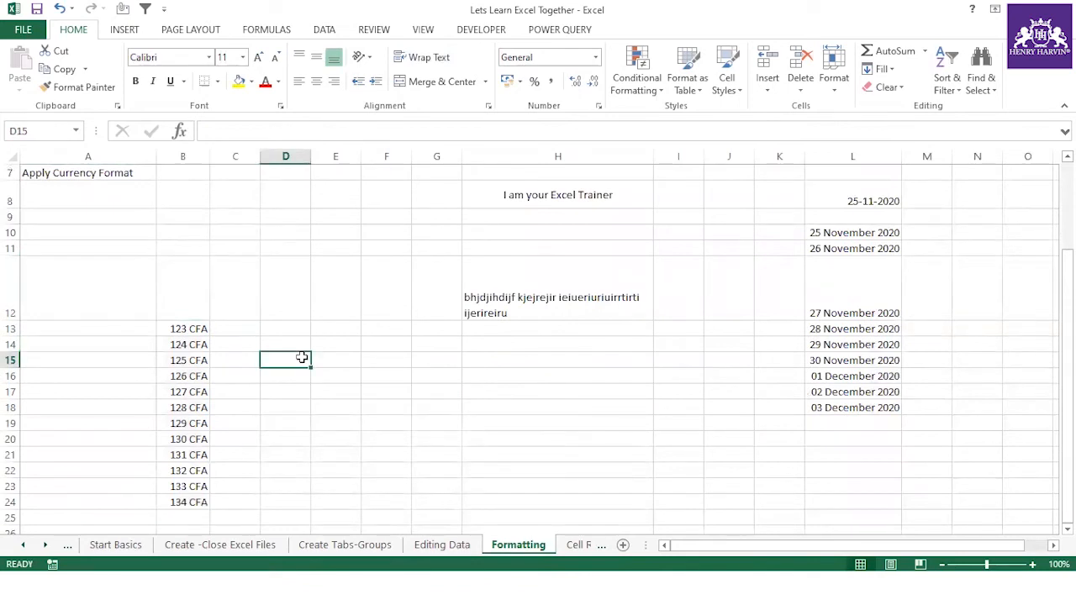
key("ctrl+1")
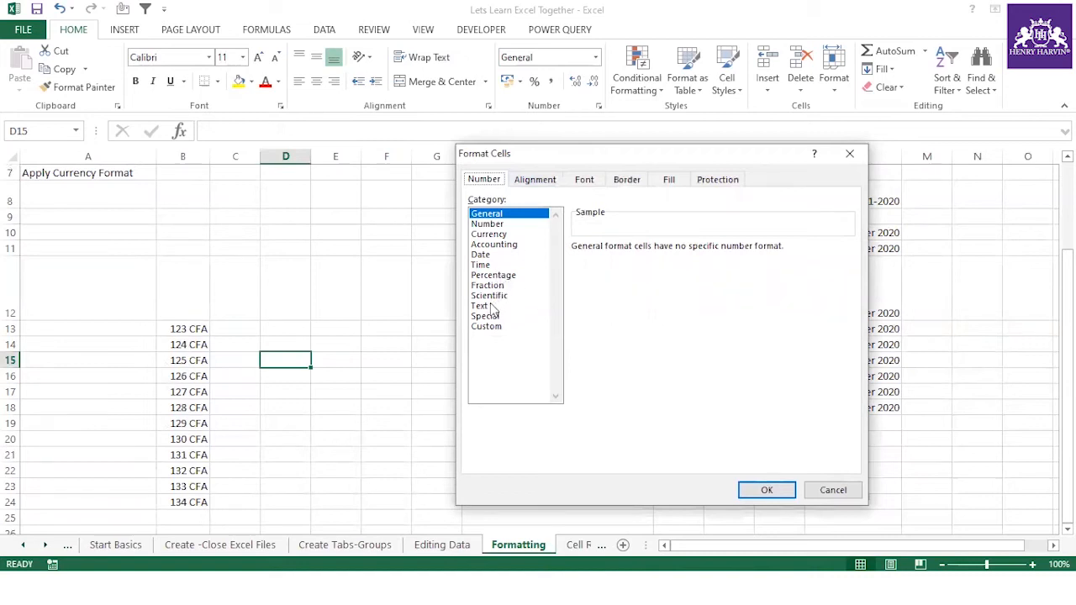
left_click(847, 495)
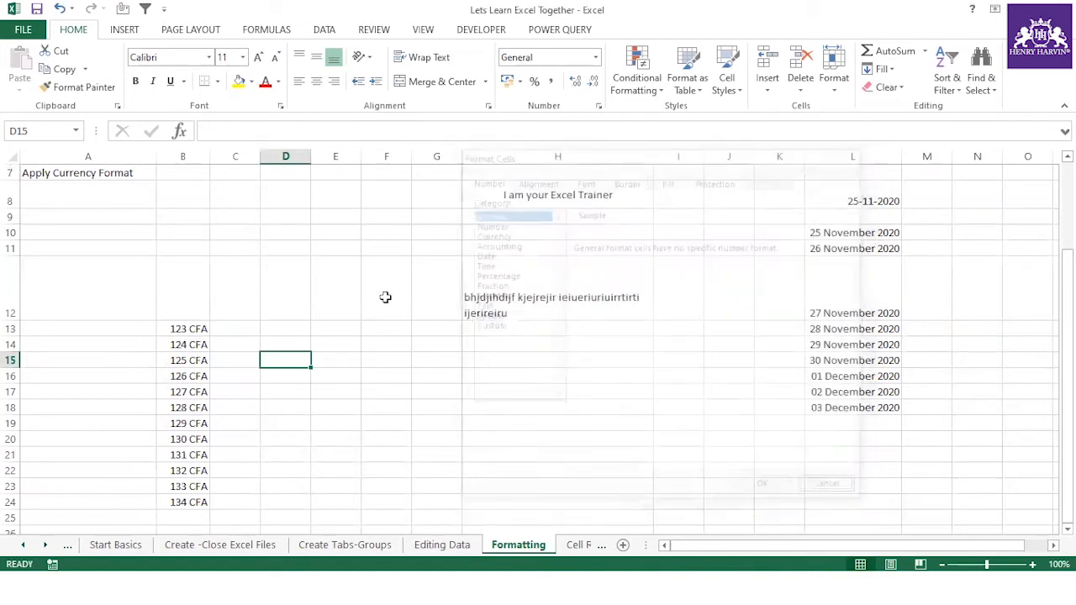
Fill cells E14:E21 with a number series starting at 12.3 and format them as percentages.
left_click(351, 312)
left_click(345, 346)
type("12.3")
left_click(385, 387)
left_click(351, 344)
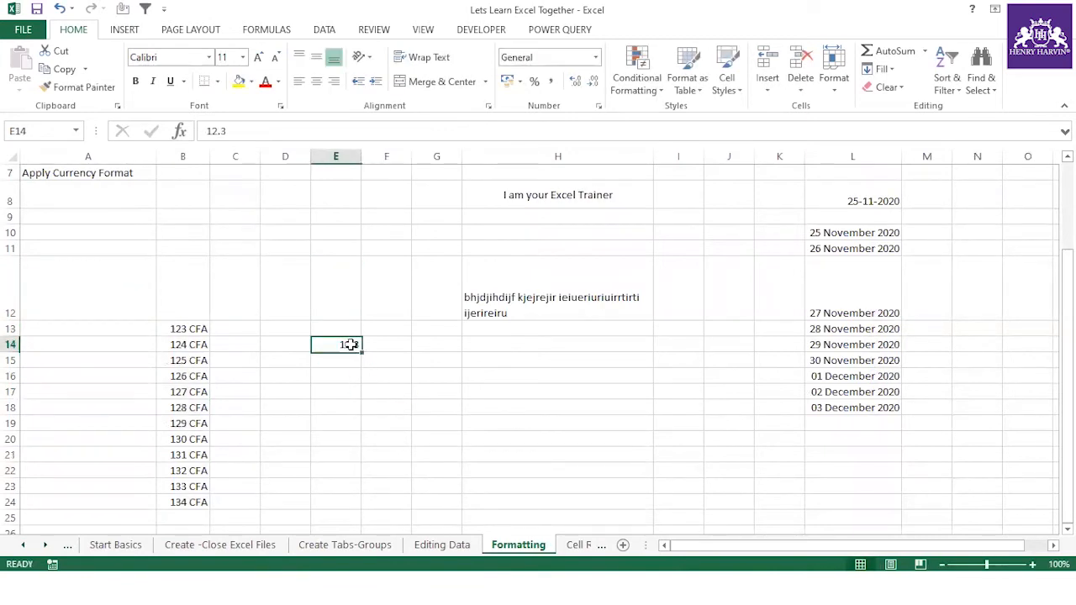
left_click_drag(357, 352, 382, 458)
left_click(373, 472)
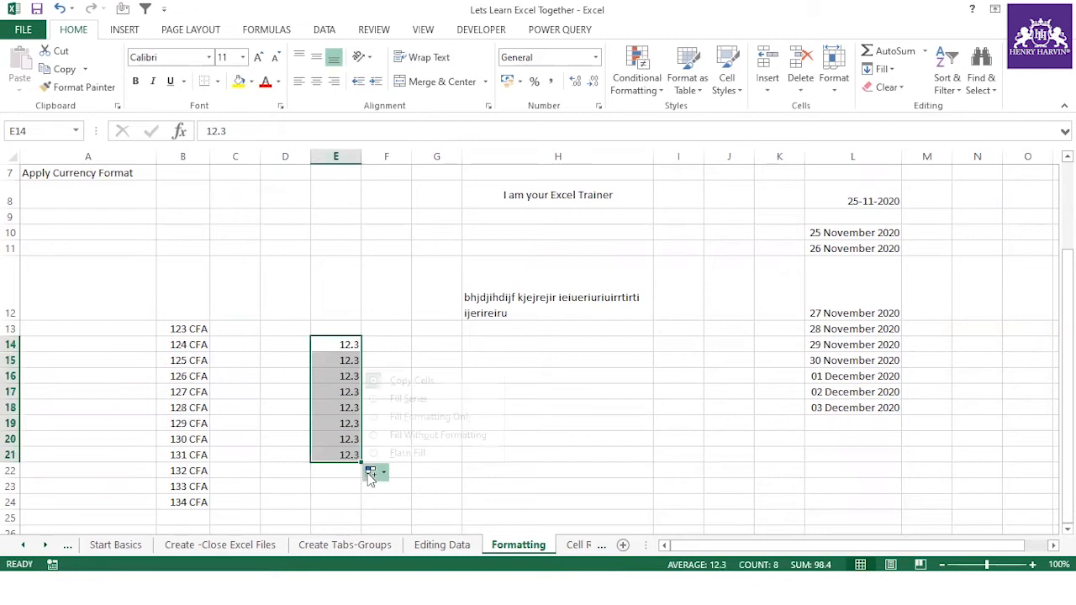
left_click(410, 399)
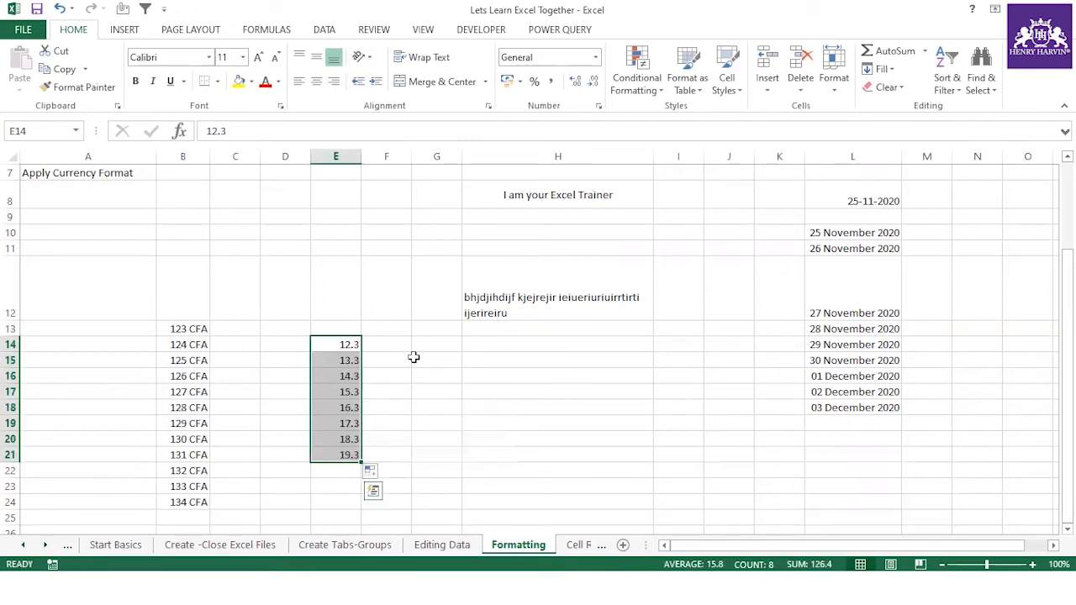
left_click(535, 83)
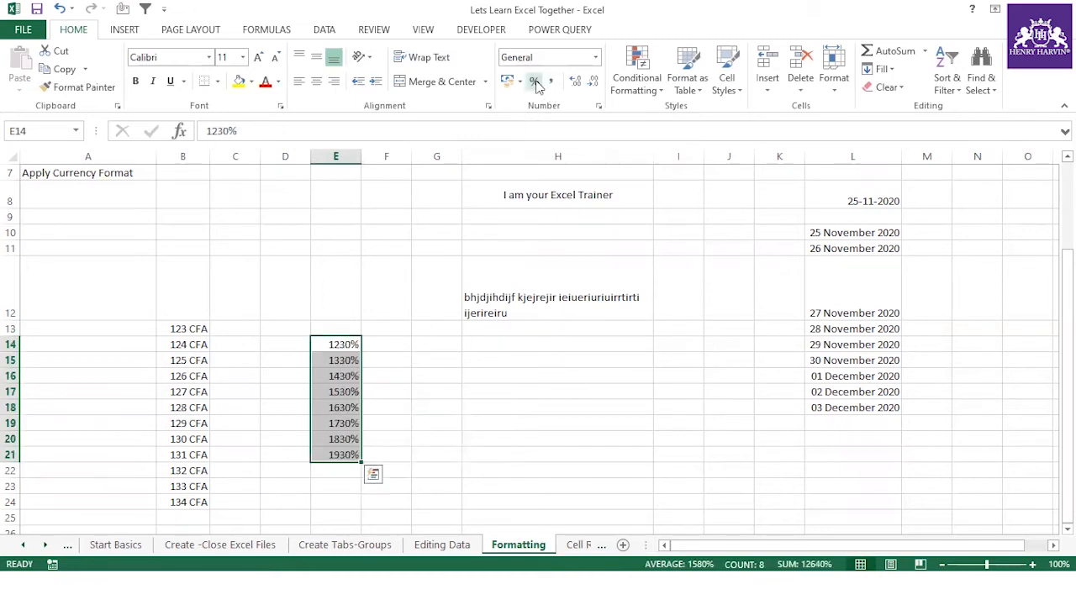
Enter .05 in cell F14 and extend it as a fill series down to F21.
left_click(381, 345)
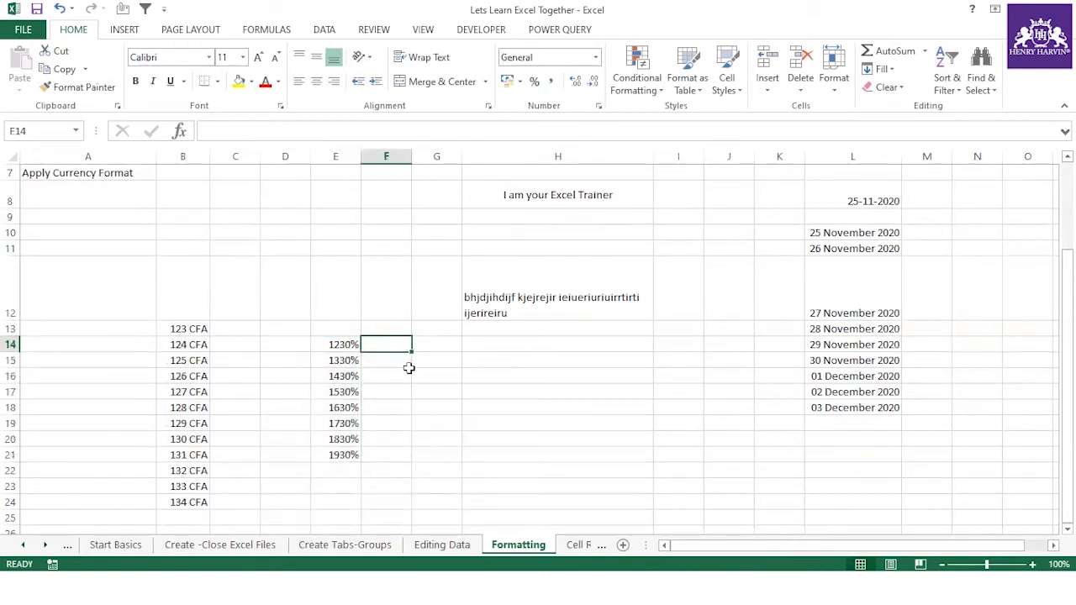
type(".05")
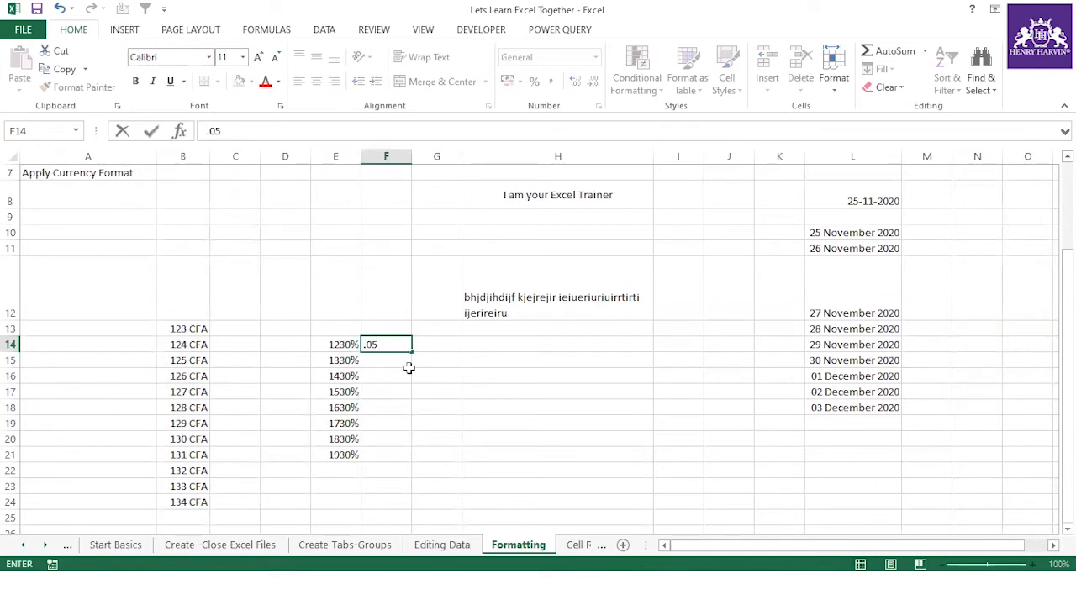
key("Return")
left_click(397, 345)
left_click_drag(411, 351, 395, 459)
left_click(423, 472)
left_click(469, 399)
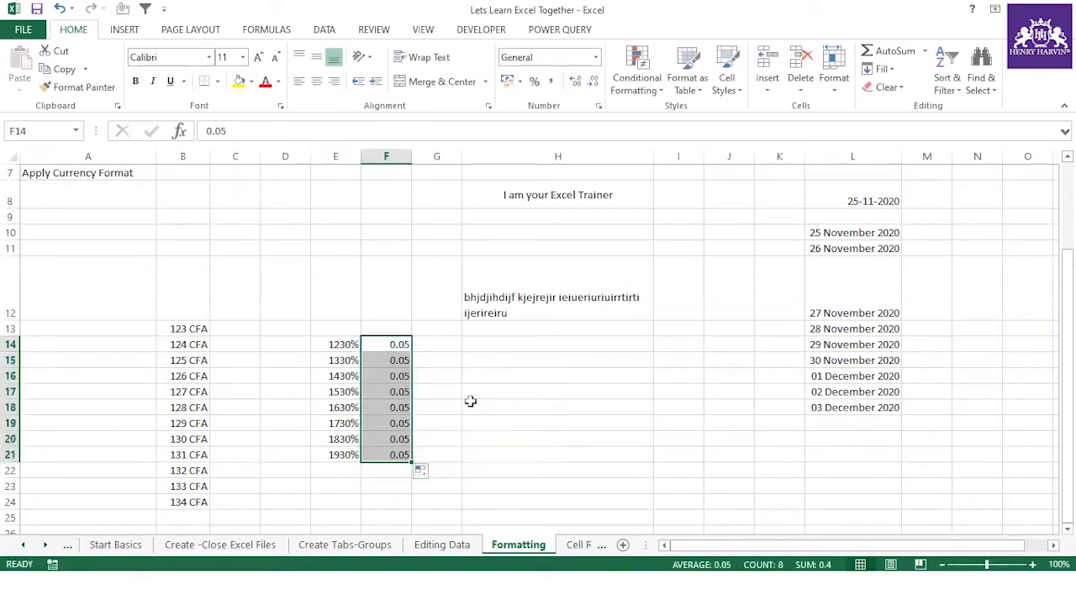
Format cells F14:F21 as percentages, undo the format and apply the percentage format again.
left_click(534, 81)
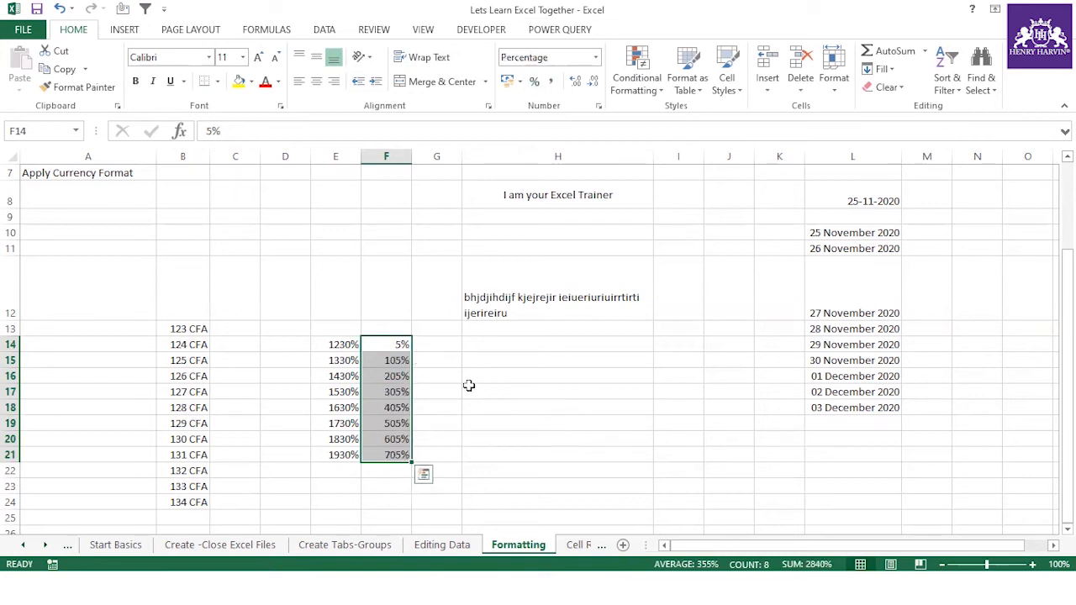
key("ctrl+z")
left_click_drag(402, 345, 389, 452)
left_click(537, 86)
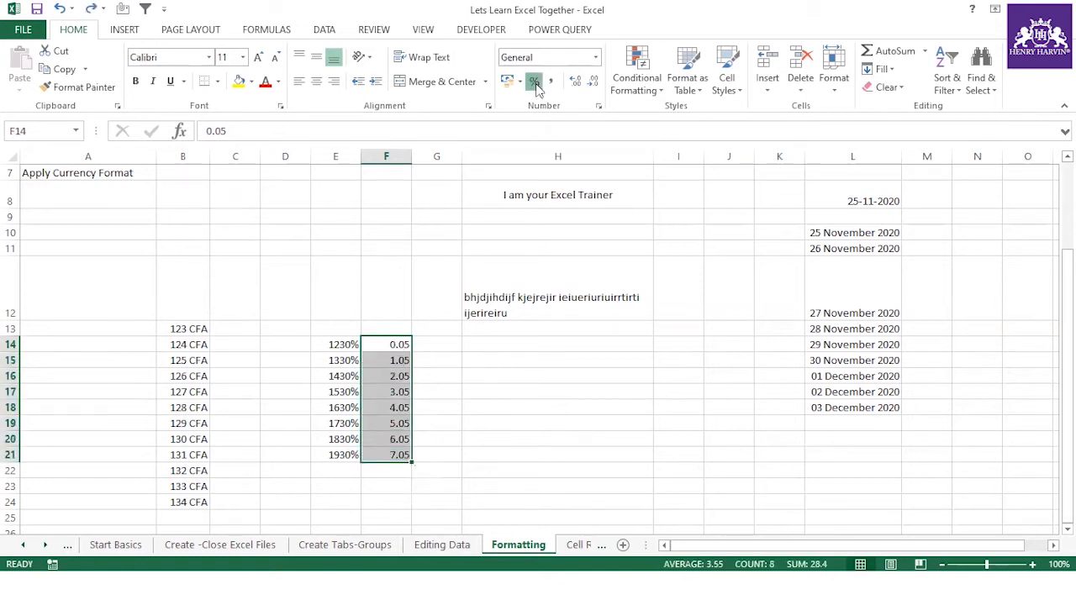
Switch cells F14:F21 back and forth between General and percentage format, finishing with the percentage format applied.
key("ctrl+z")
key("ctrl+5")
key("ctrl+z")
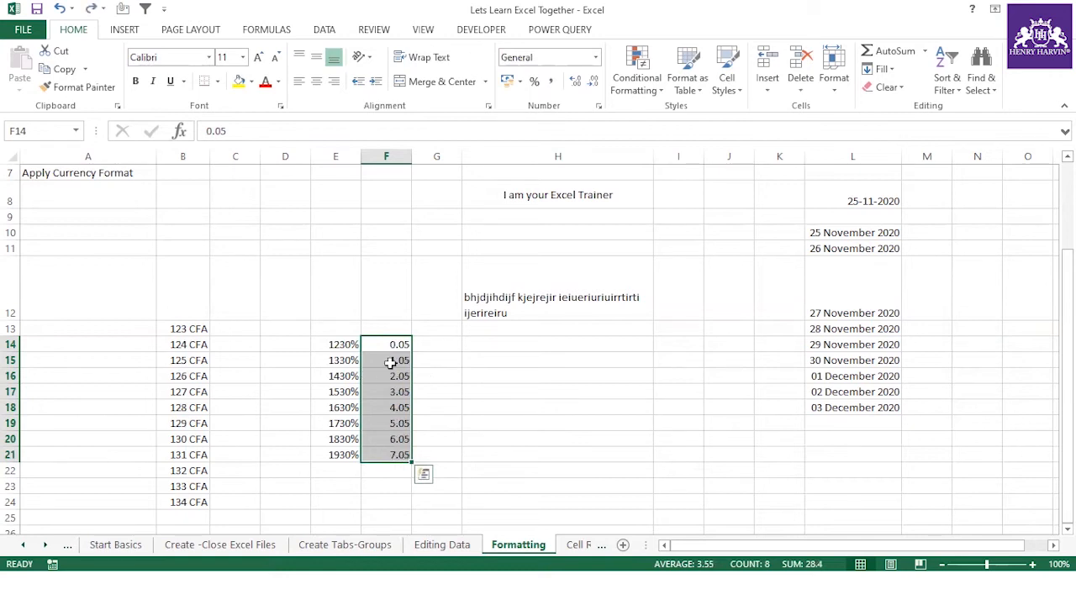
key("ctrl+shift+5")
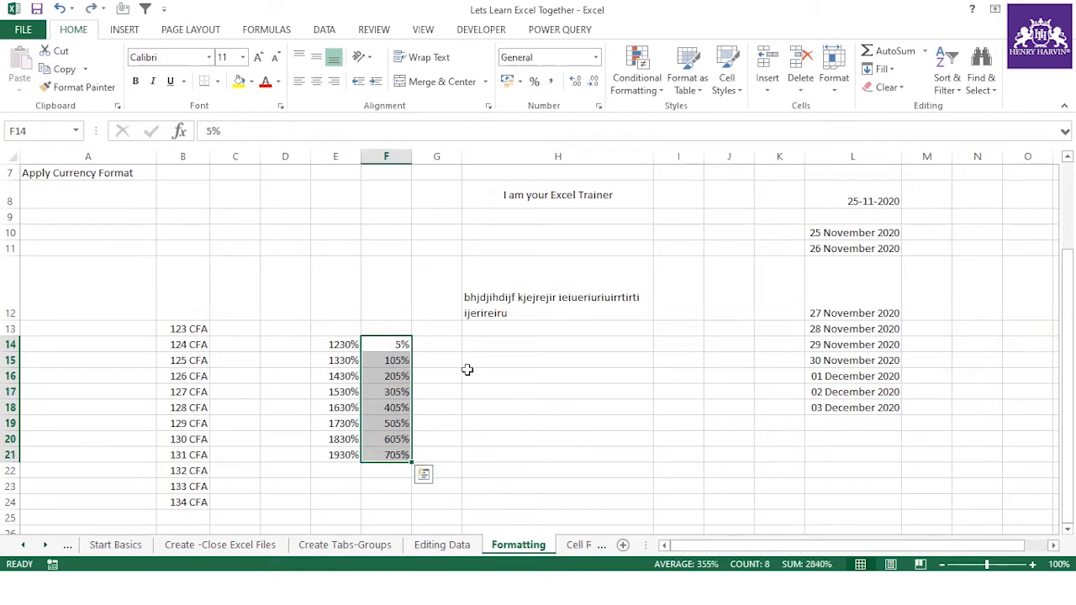
key("ctrl+shift+asciitilde")
key("ctrl+q")
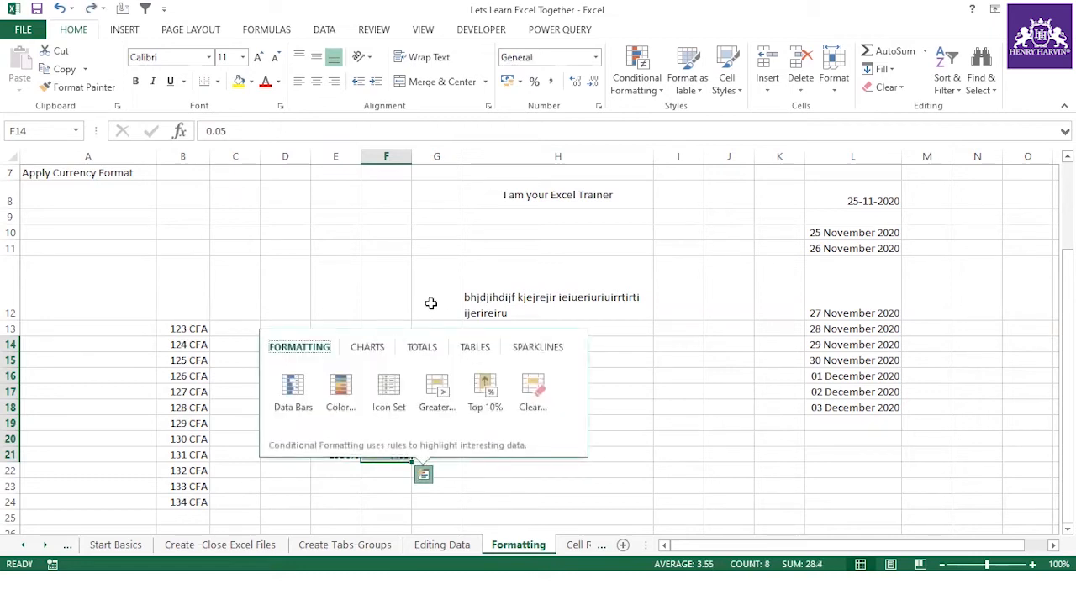
left_click(431, 302)
left_click_drag(395, 344, 402, 455)
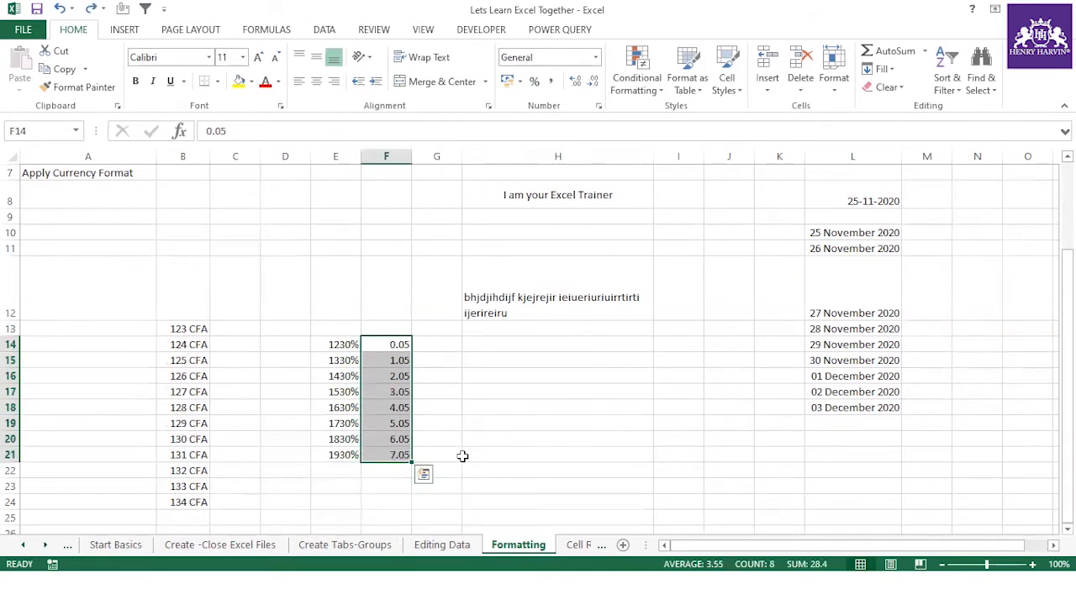
key("ctrl+shift+5")
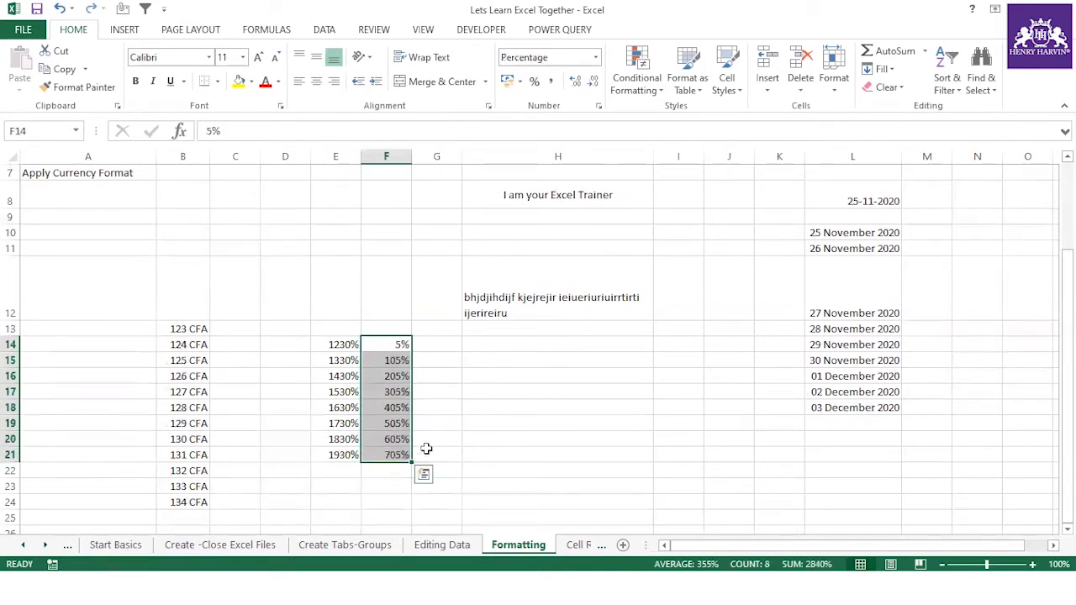
Return to the Index sheet and add a check mark in G7 beside the Formatting topic.
scroll(452, 388, "up", 2)
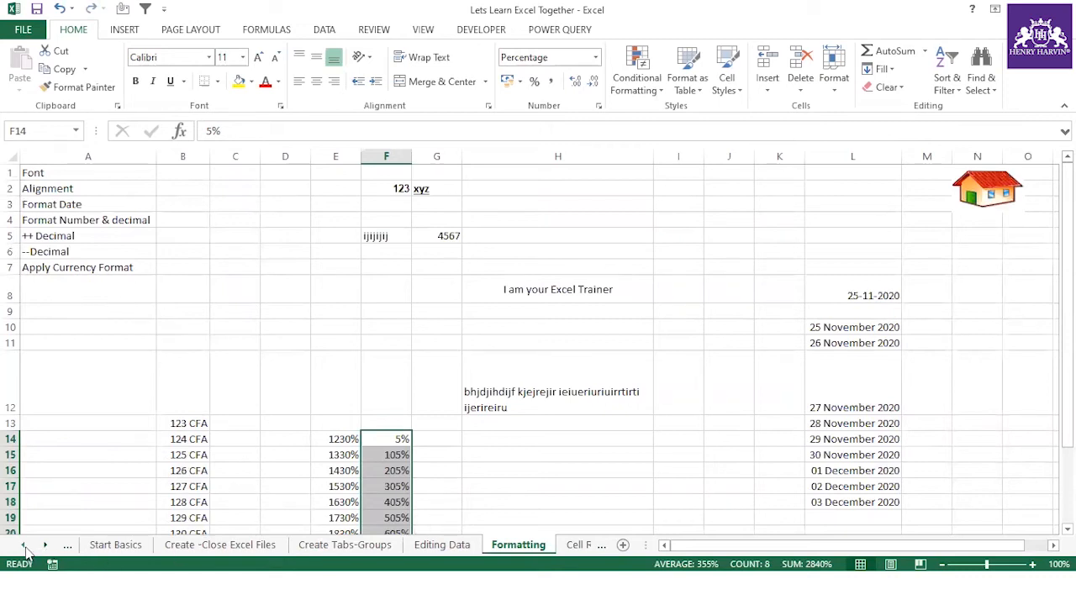
left_click(1008, 189)
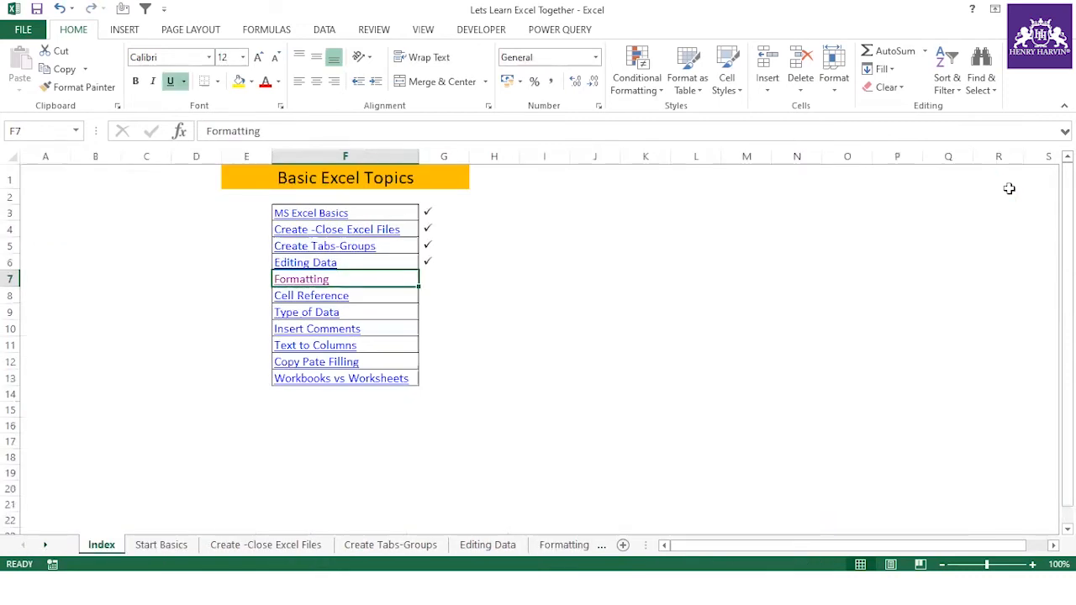
left_click(424, 278)
type("ü")
key("Return")
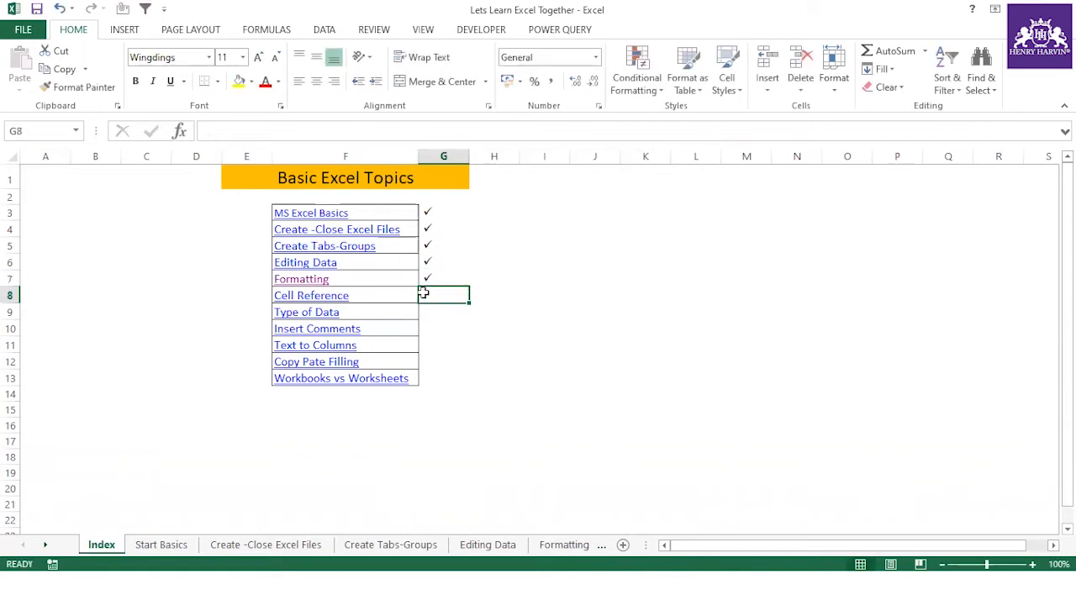
Open the Cell Reference sheet from the index and autofit column A to its text.
left_click(339, 301)
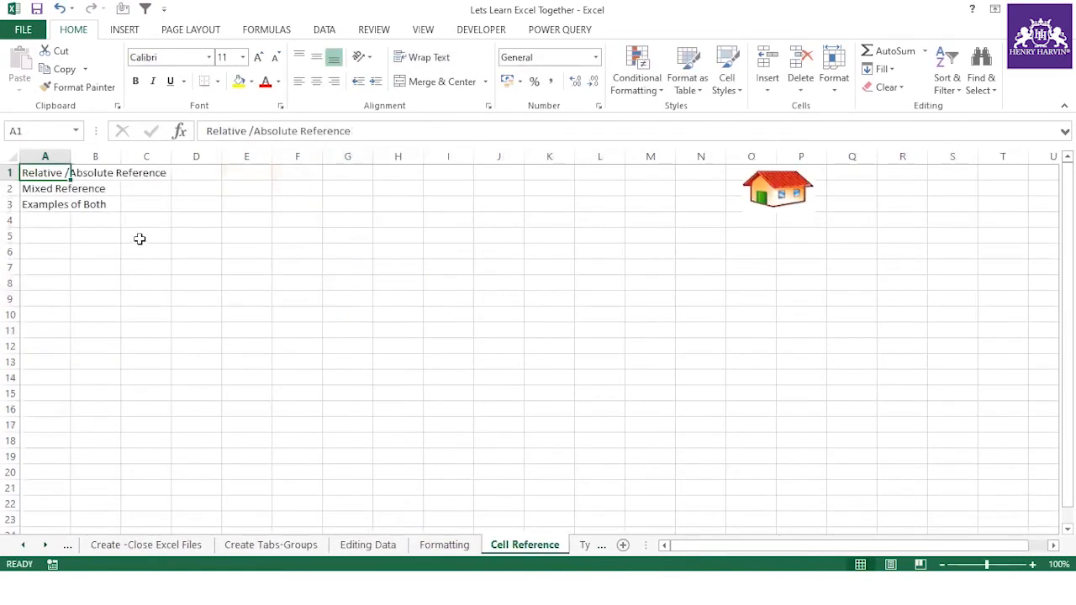
left_click_drag(73, 157, 73, 158)
double_click(73, 157)
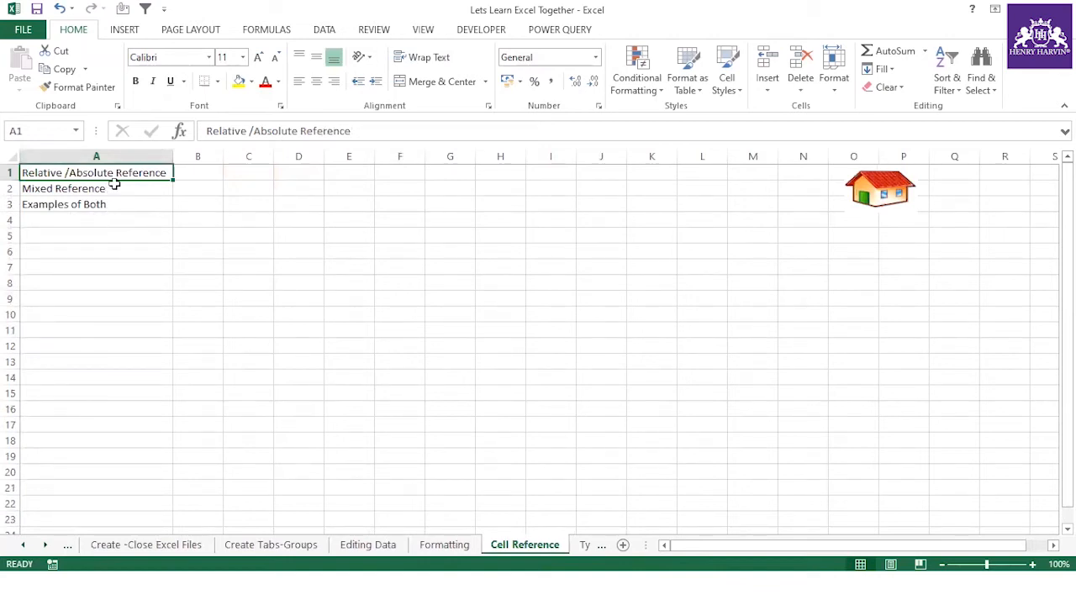
Review the cell reference topics listed in A1:A3.
left_click_drag(150, 173, 145, 206)
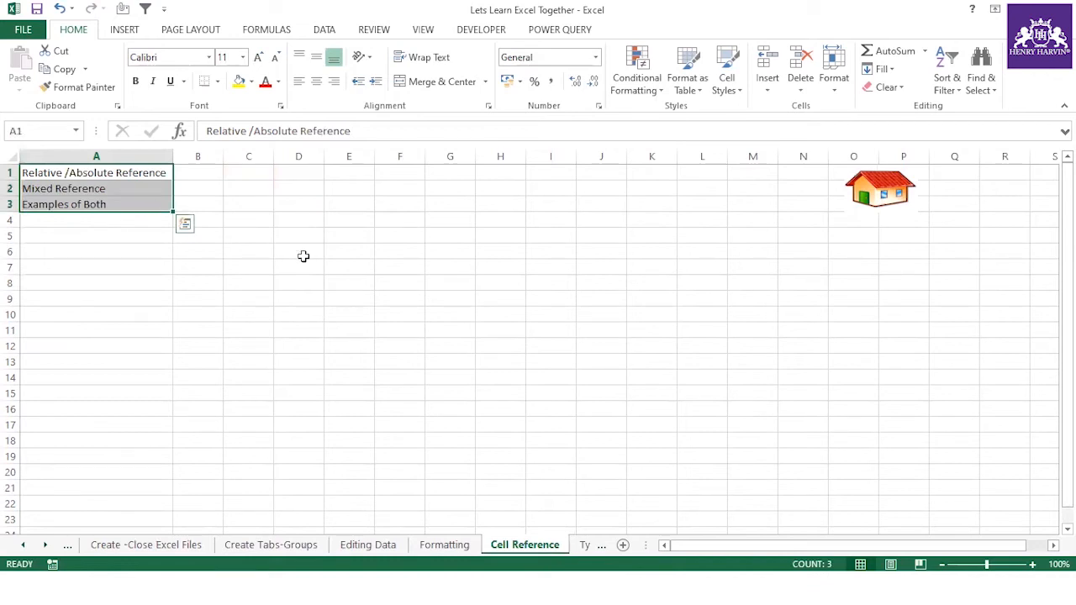
left_click_drag(115, 173, 109, 206)
left_click(106, 238)
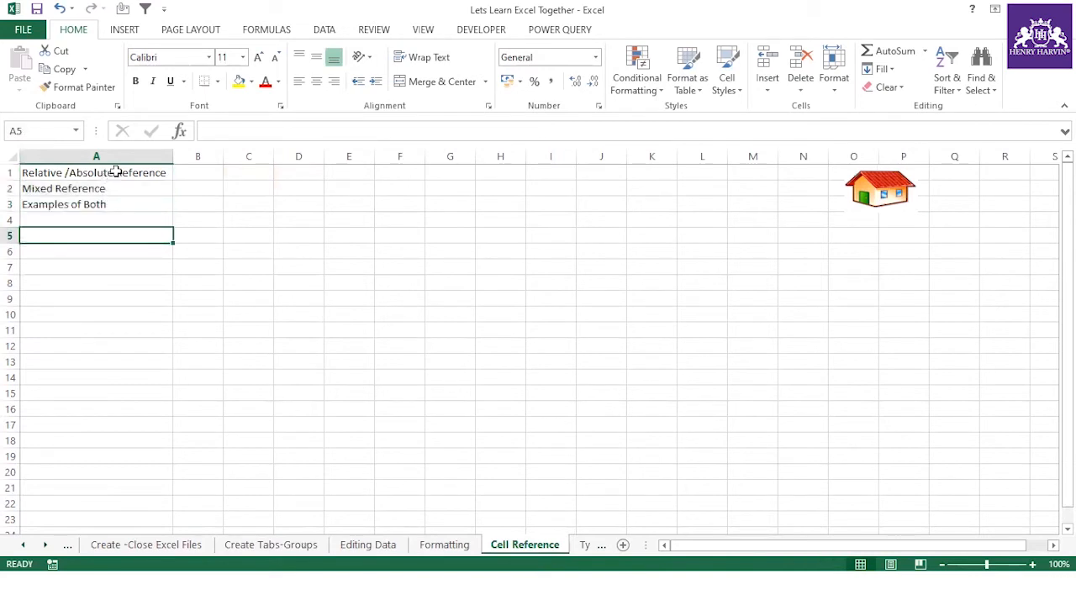
left_click(104, 190)
left_click(103, 203)
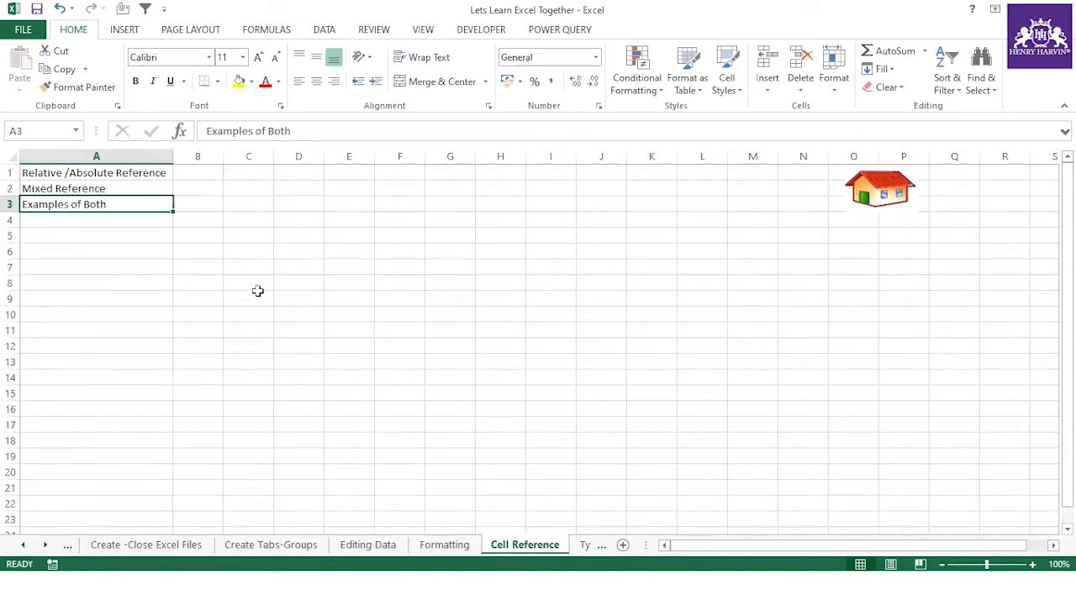
left_click(283, 205)
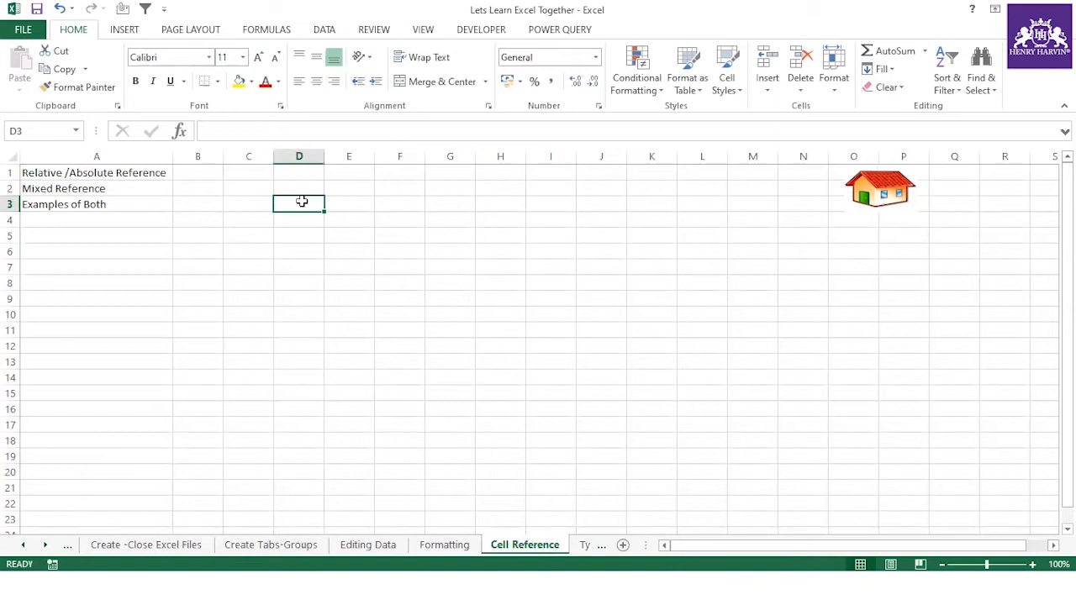
left_click(122, 173)
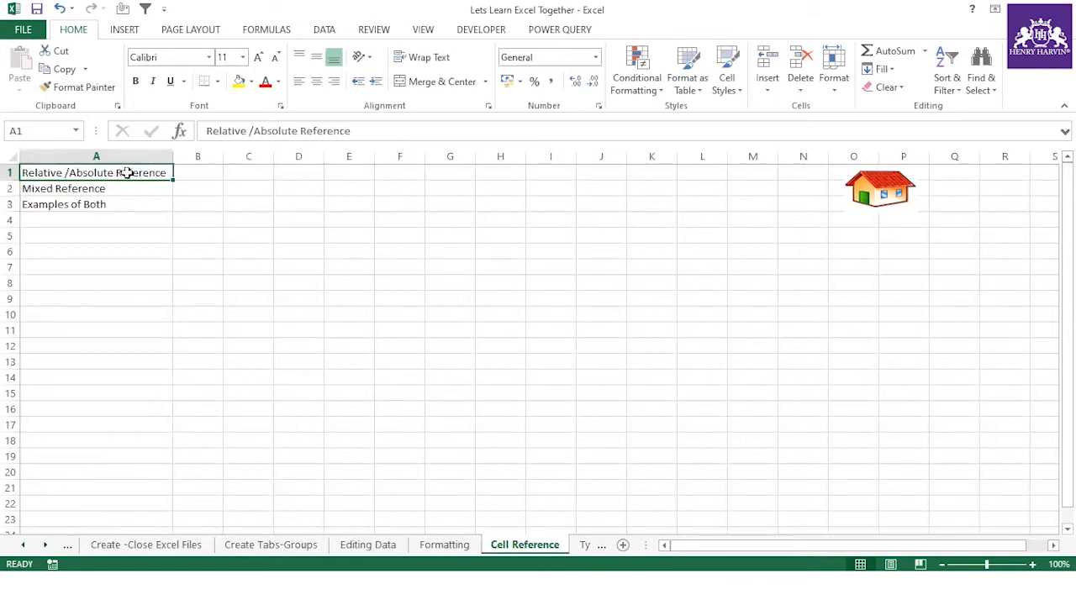
Enter the headers Student in E3 and Score in F3.
left_click(330, 206)
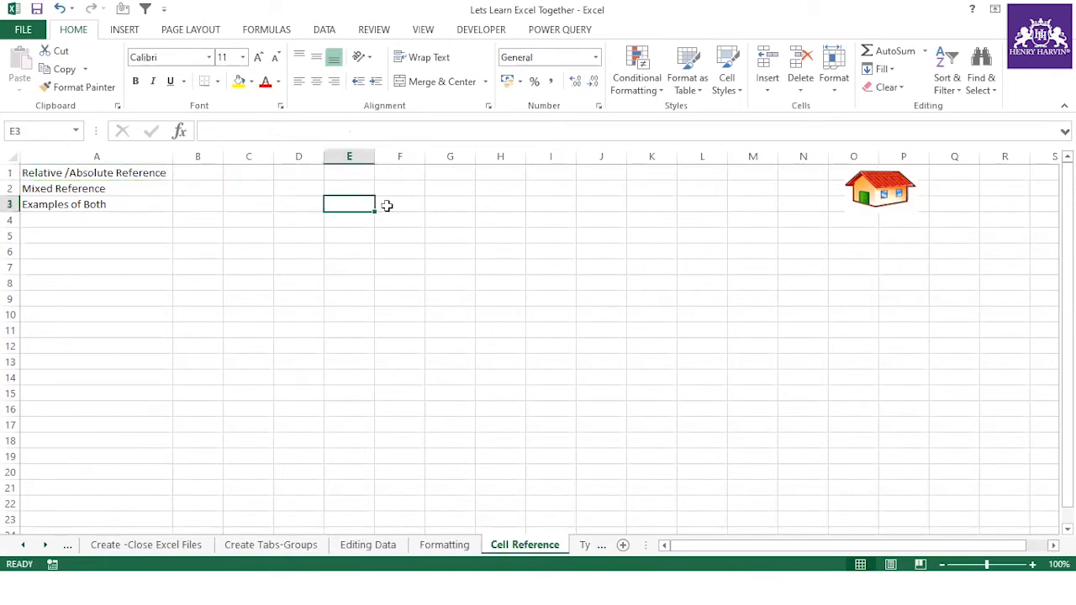
type("Studen")
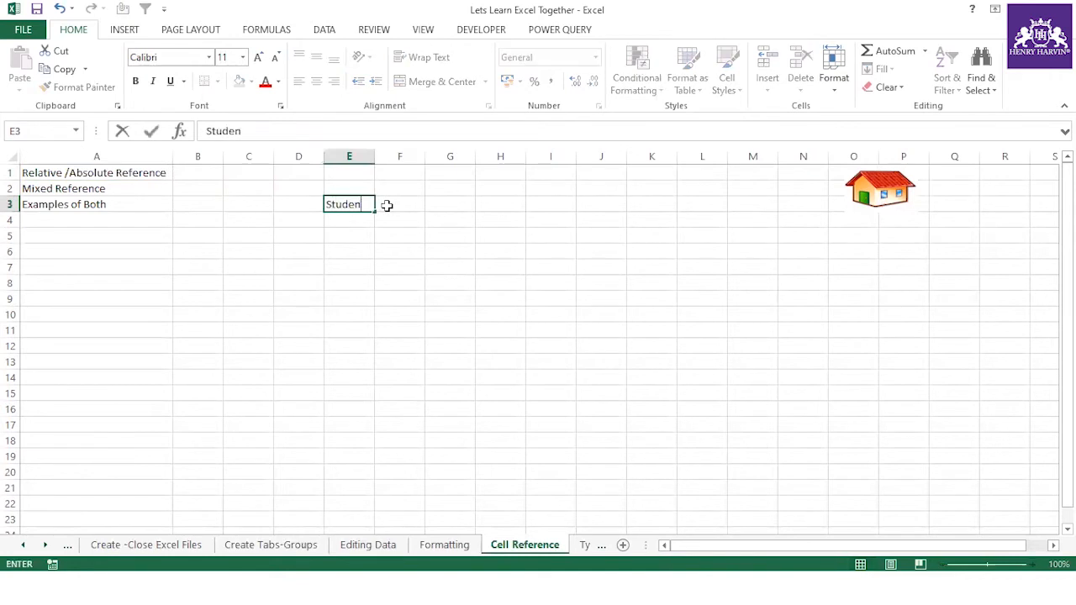
left_click(410, 202)
type("S")
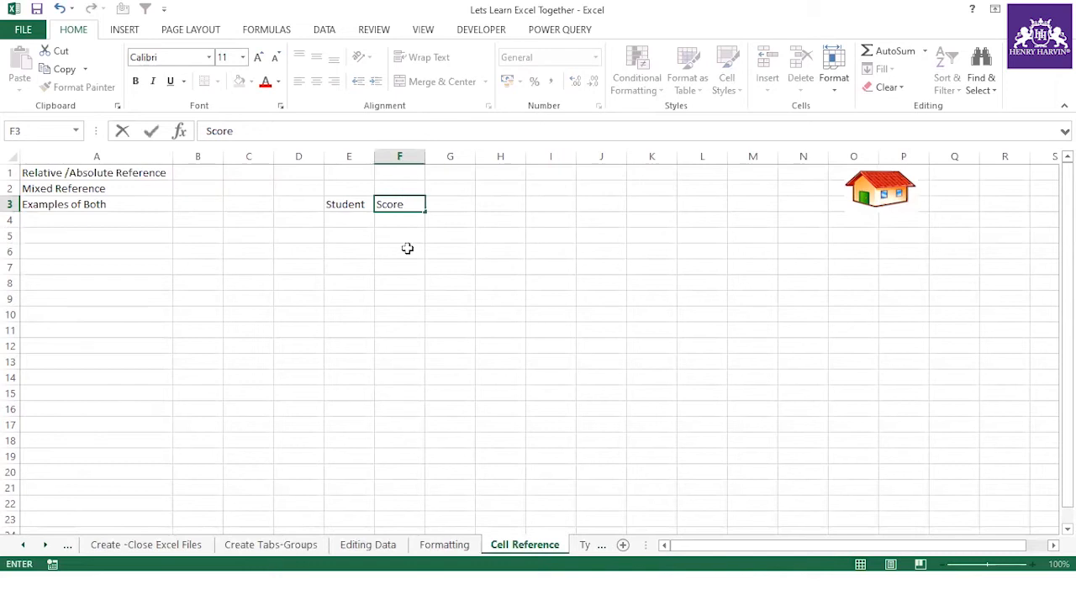
type("core")
left_click(407, 248)
left_click(360, 208)
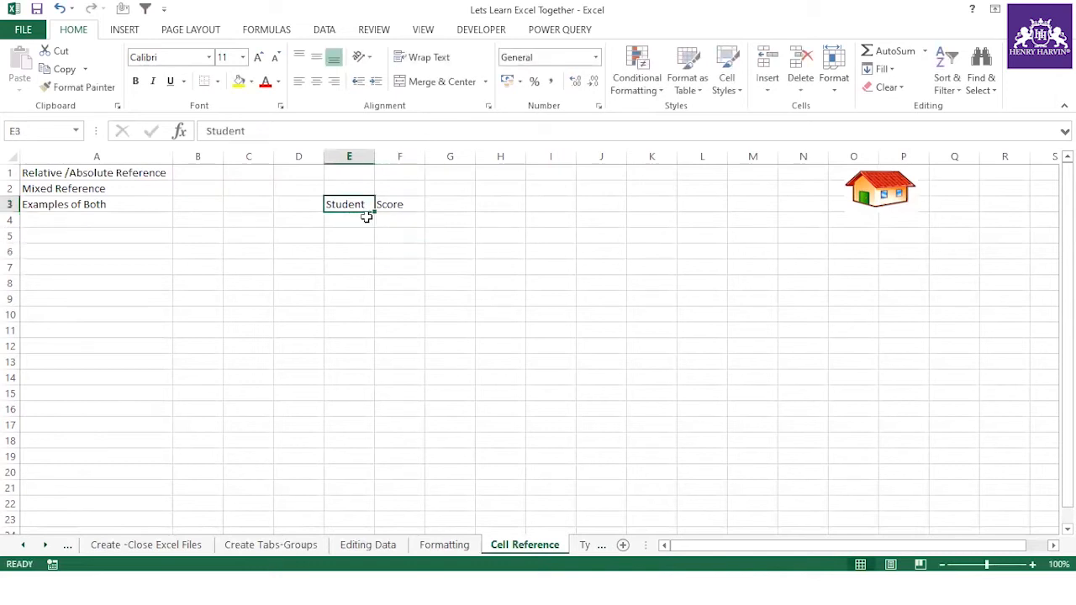
Enter A1 in E4 and extend the student labels down to A11 in E14.
left_click(369, 220)
type("A1")
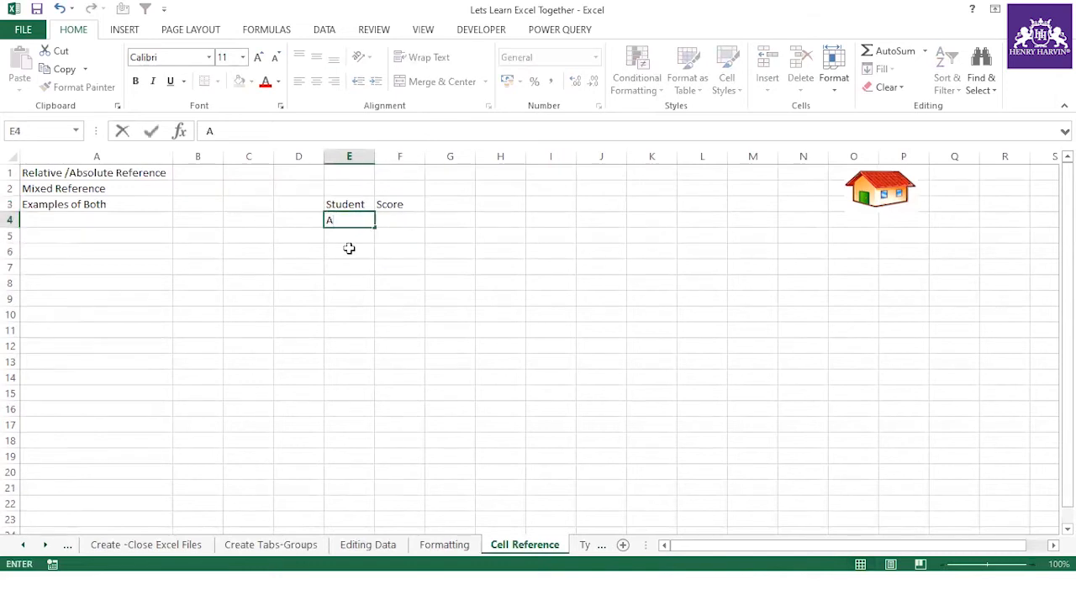
key("Return")
left_click(371, 218)
left_click_drag(374, 224, 375, 383)
left_click(417, 332)
Enter 75 in F4 and extend it as a fill series down to F14.
left_click(413, 222)
type("=")
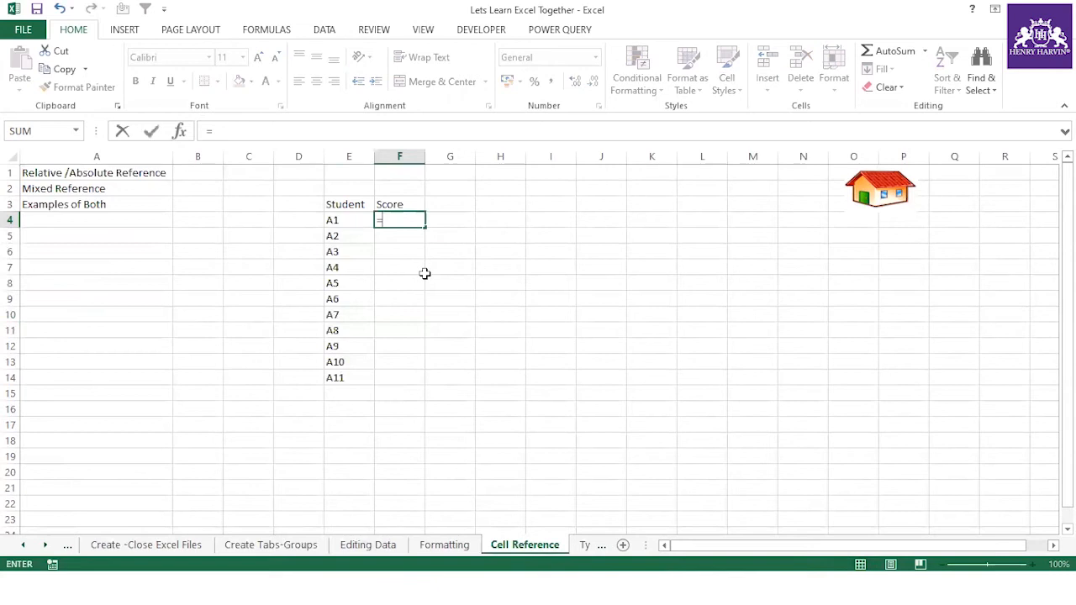
key("BackSpace")
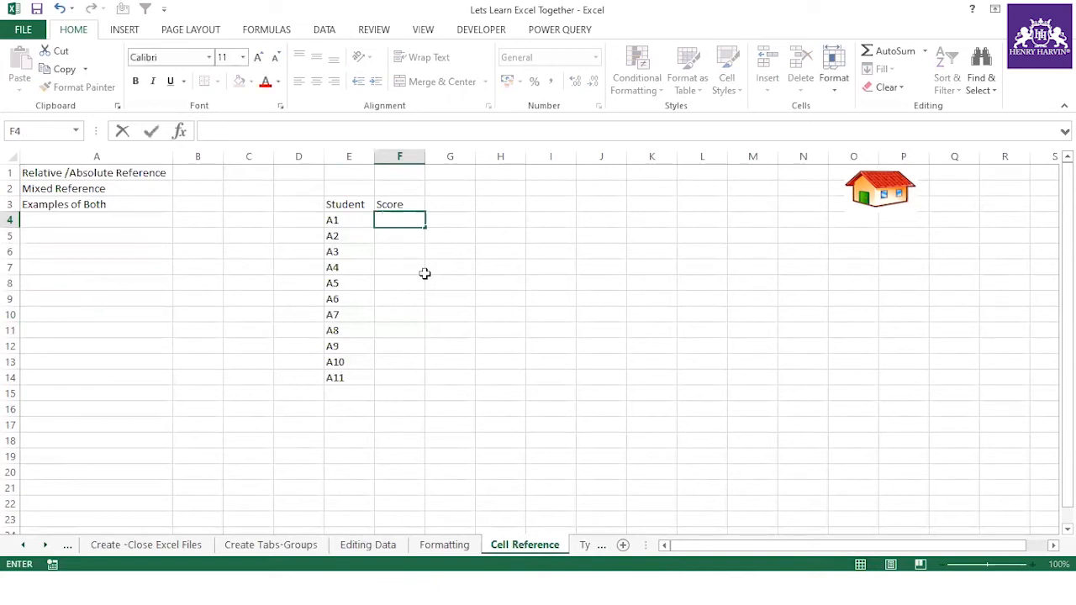
type("75")
left_click(426, 273)
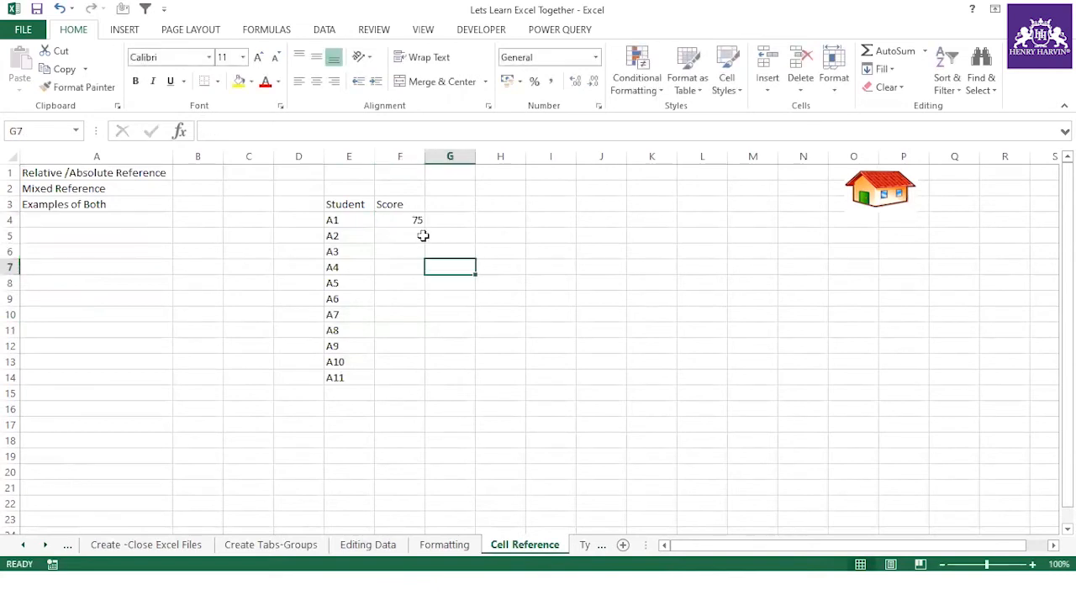
left_click(419, 224)
left_click_drag(422, 229, 414, 383)
left_click(440, 395)
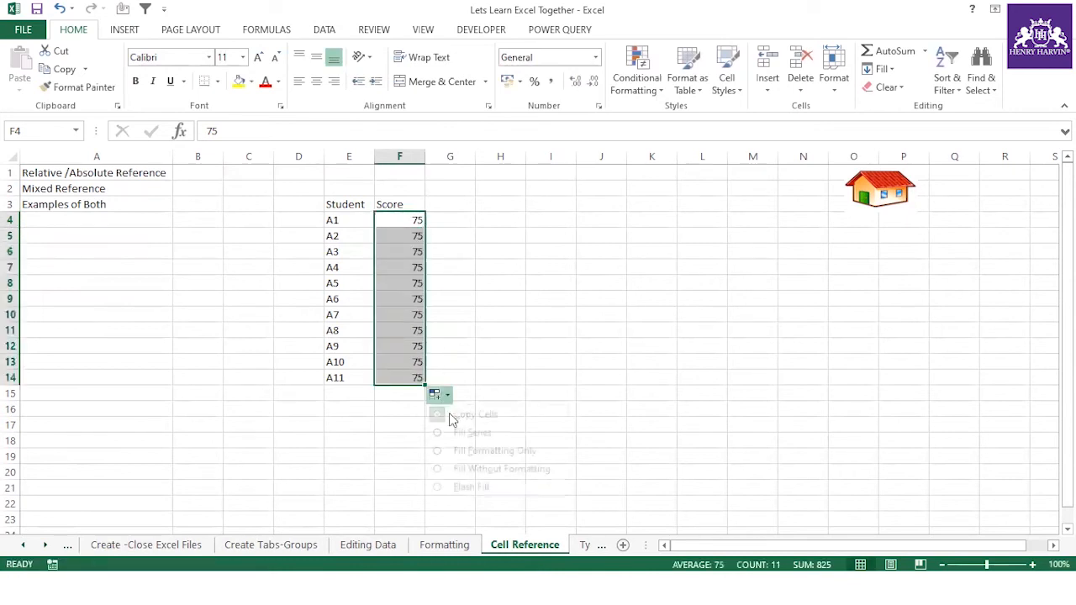
left_click(468, 432)
left_click(538, 363)
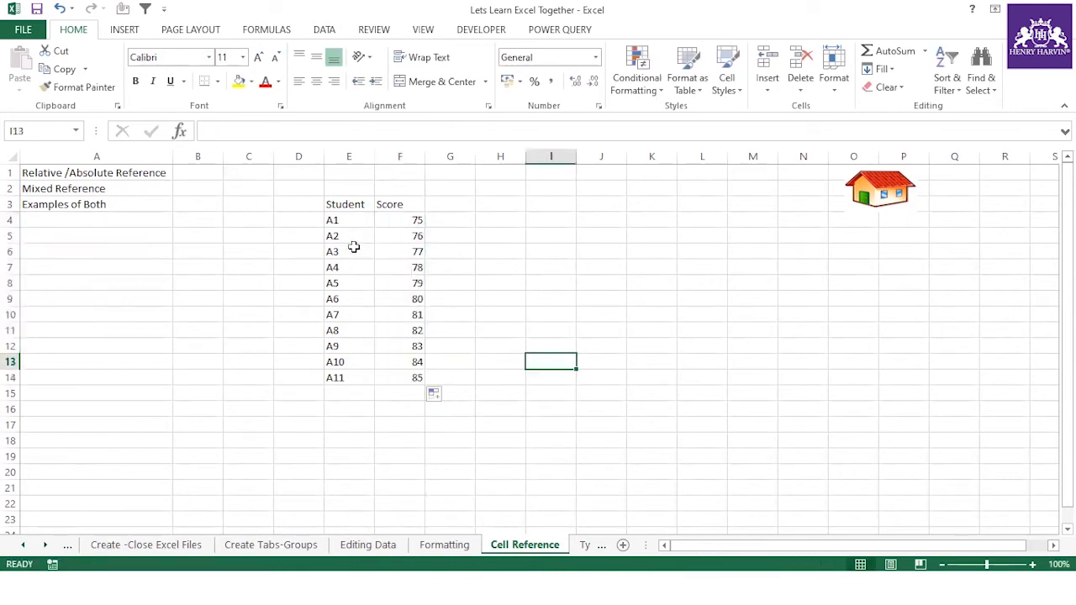
Apply all borders to the student score table in E3:F14.
left_click_drag(347, 204, 417, 379)
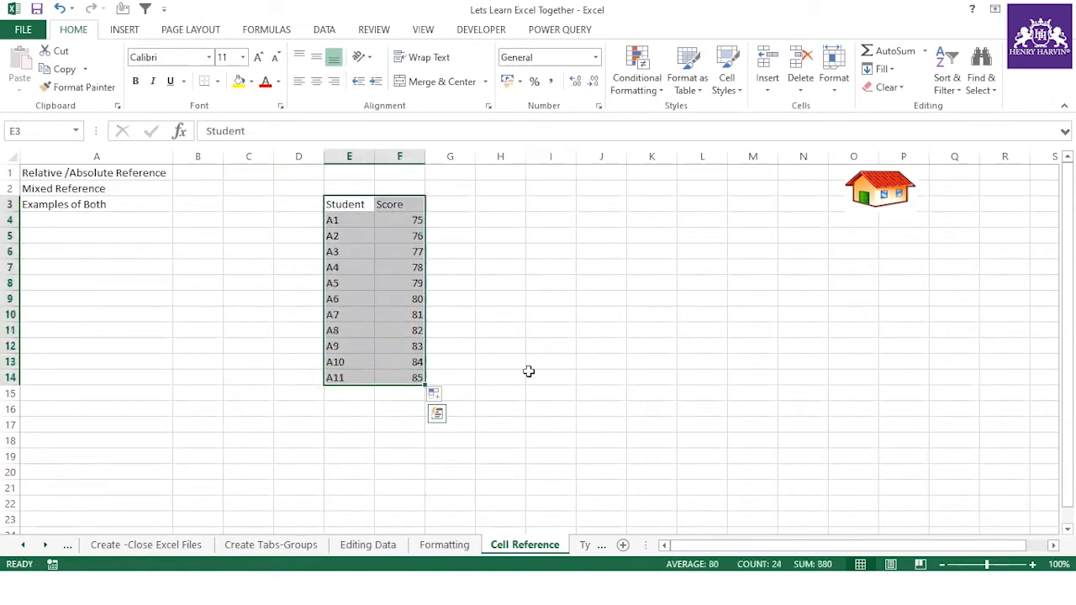
key("alt+h")
key("b")
key("a")
left_click(509, 303)
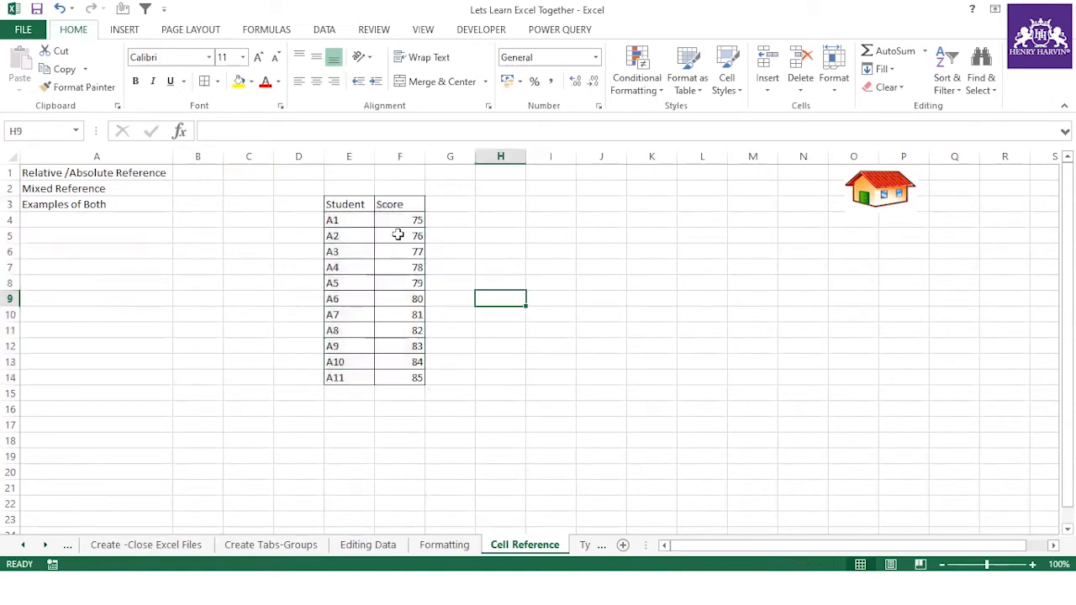
Enter 150 in F2 above the Score header and look over the scores in column F.
left_click(406, 182)
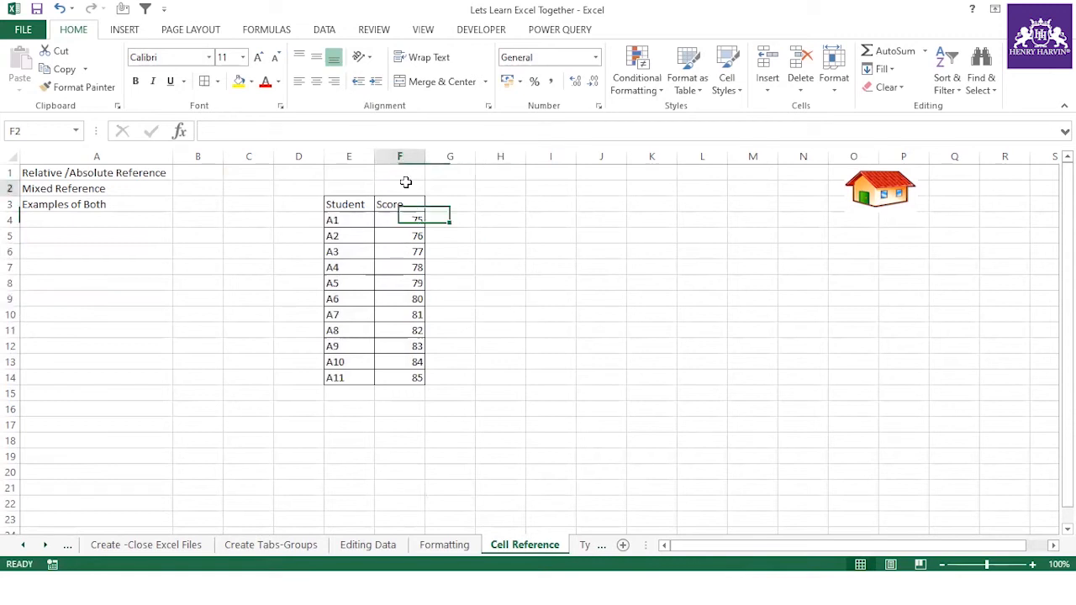
type("150")
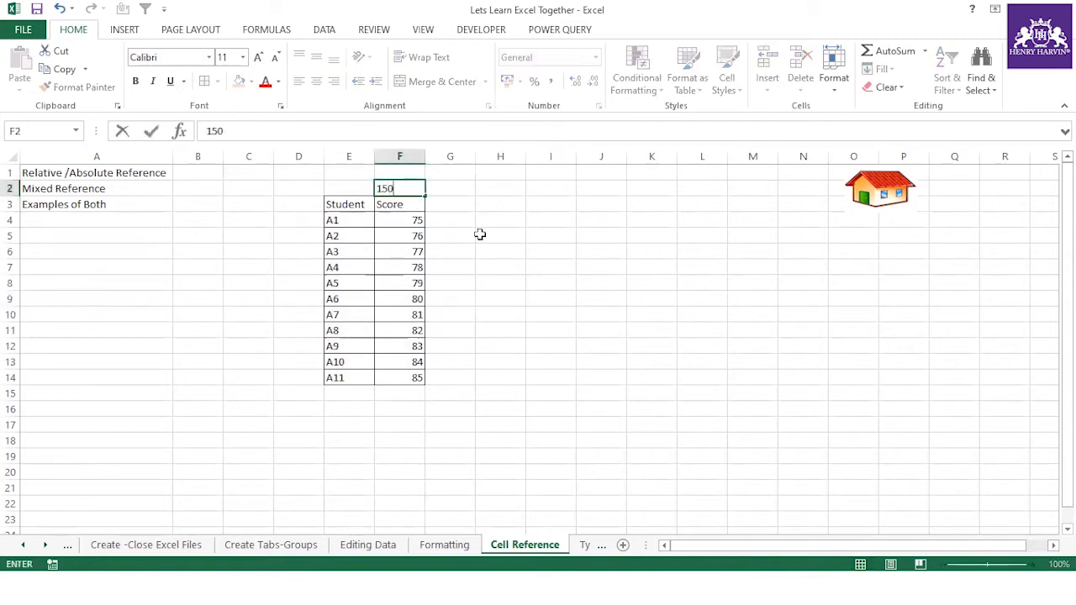
left_click(480, 233)
left_click(411, 187)
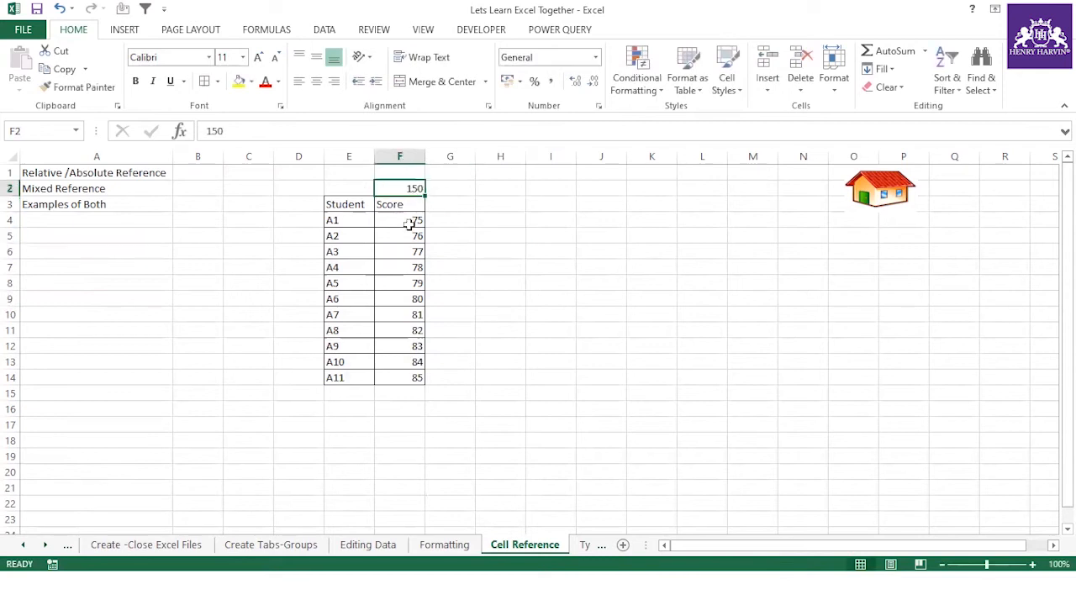
left_click(412, 219)
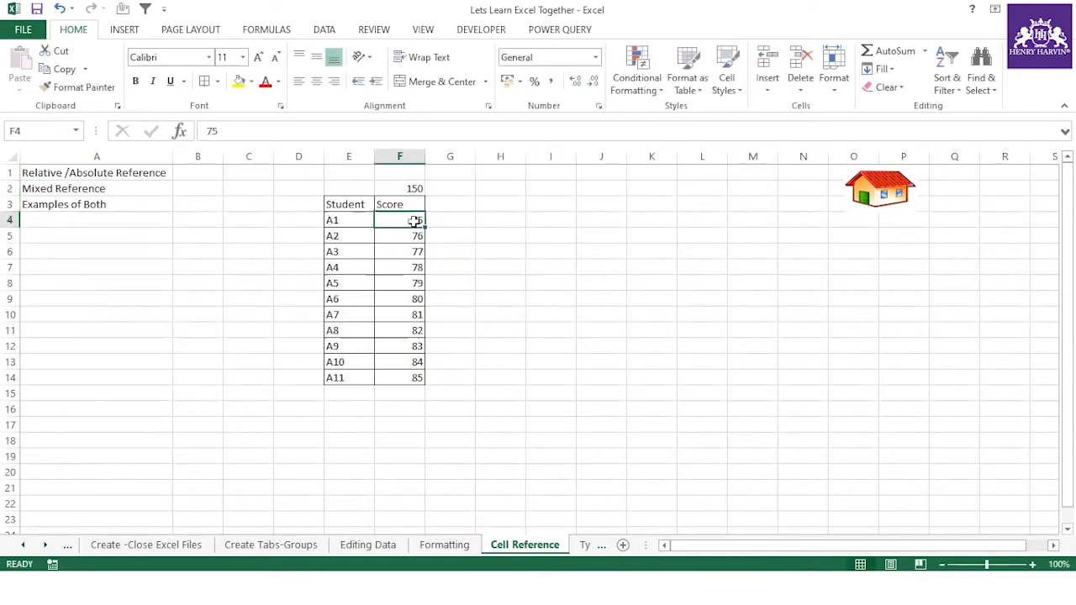
left_click(415, 314)
left_click(414, 363)
left_click(423, 380)
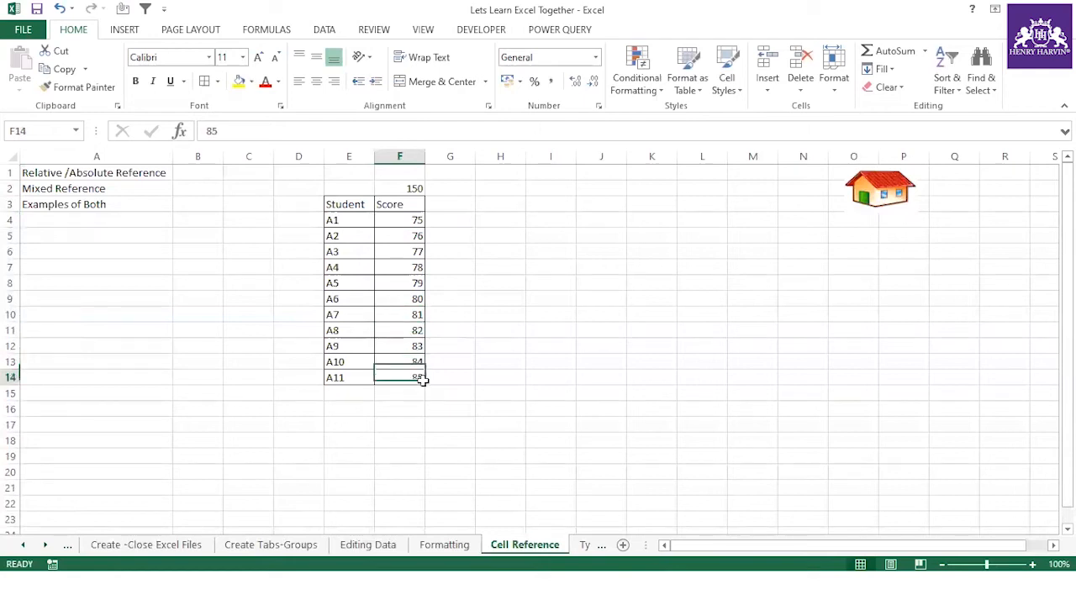
Add the header Percent in G3 beside Score.
left_click(446, 207)
type("Percent")
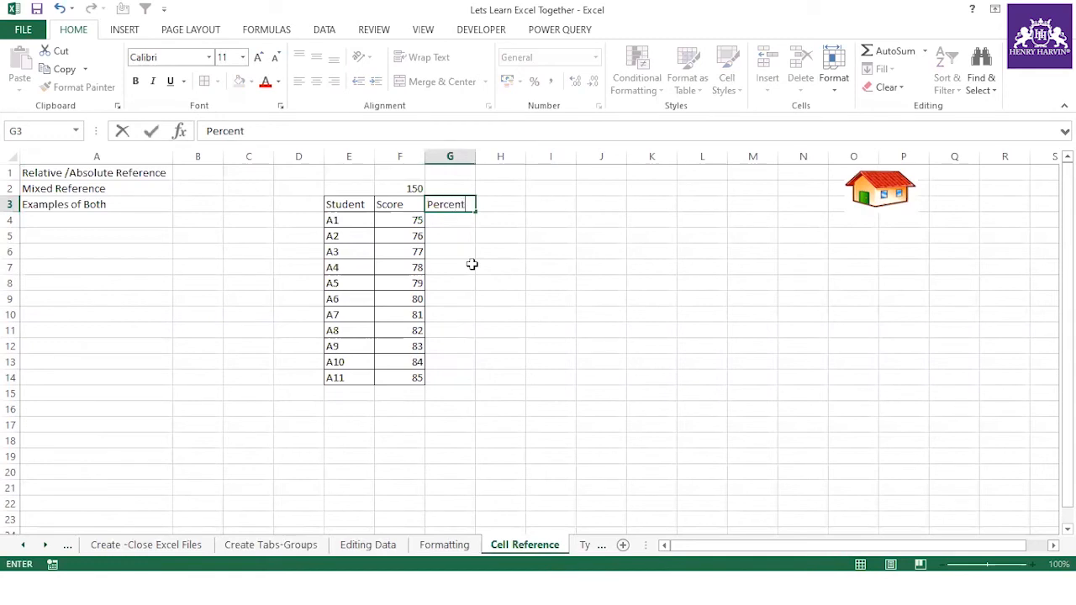
left_click(471, 264)
Enter the formula =F4/F2 in G4 to divide the first student's score by the total.
left_click(467, 219)
type("=")
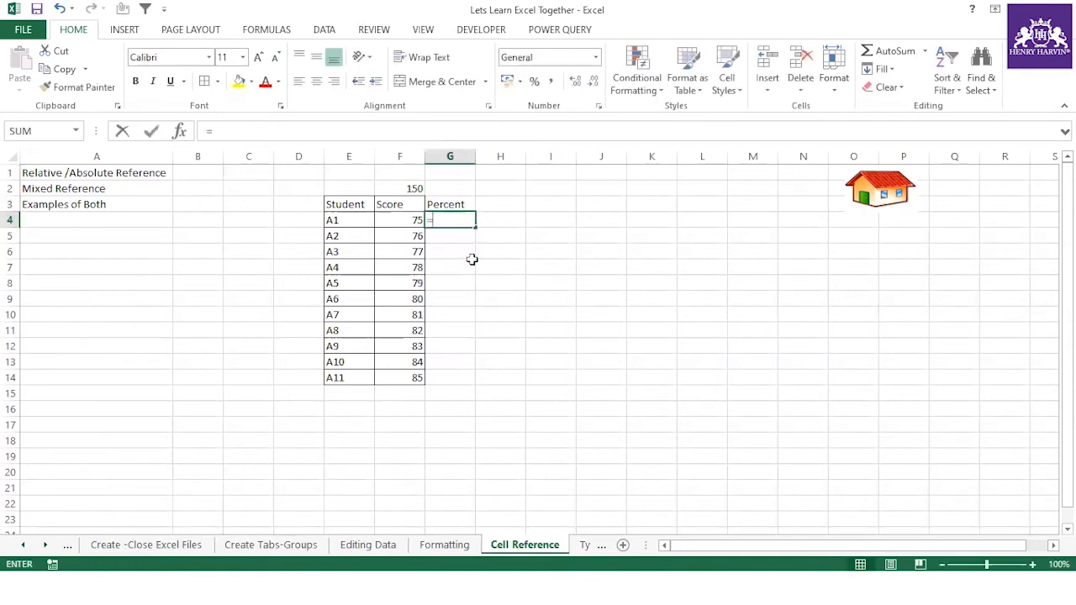
left_click(404, 218)
type("/")
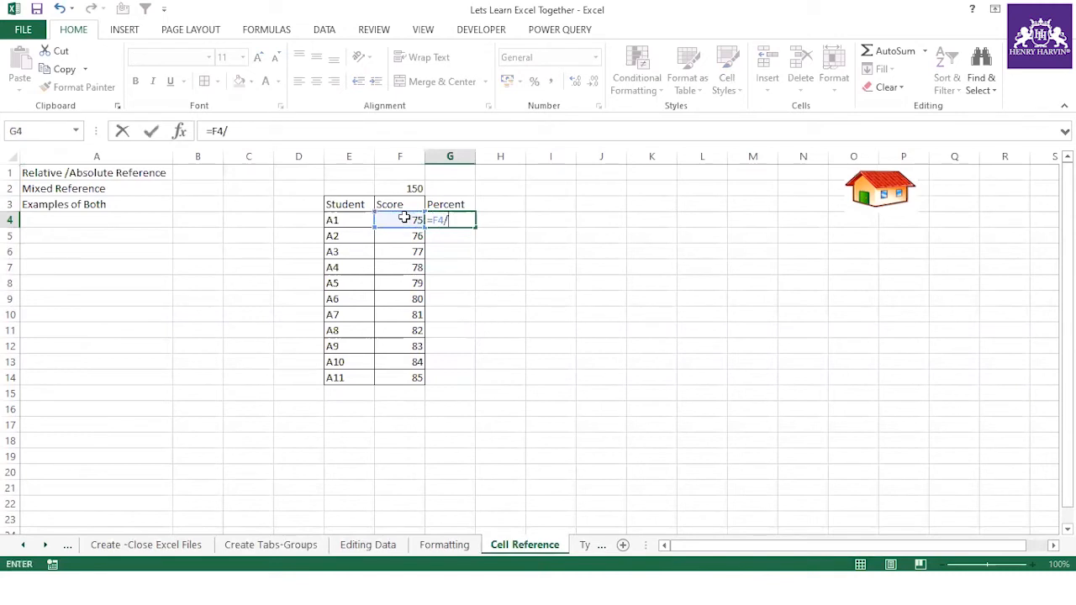
left_click(389, 186)
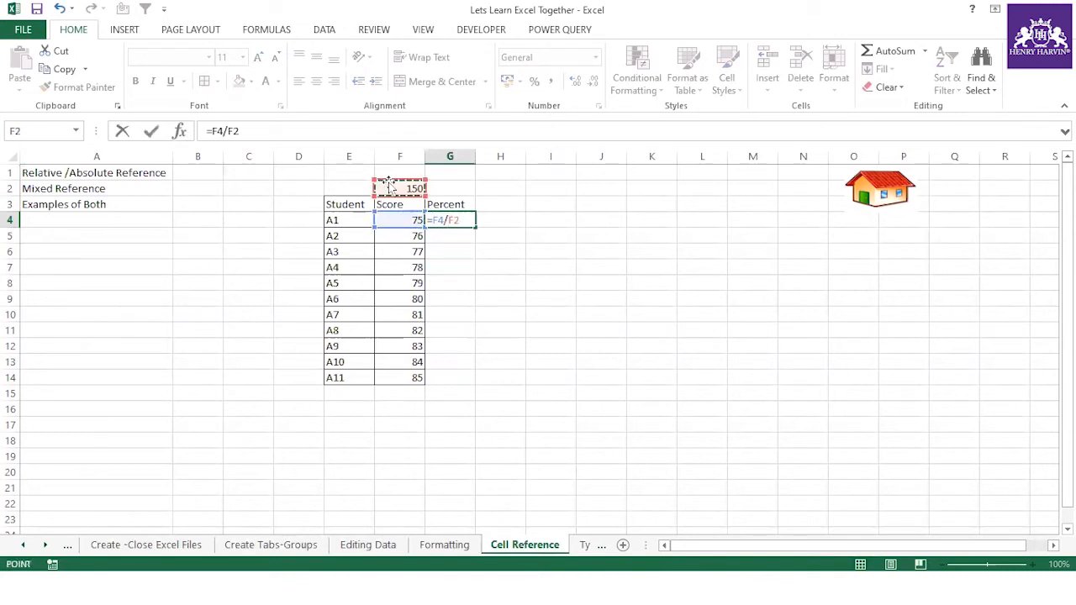
key("Return")
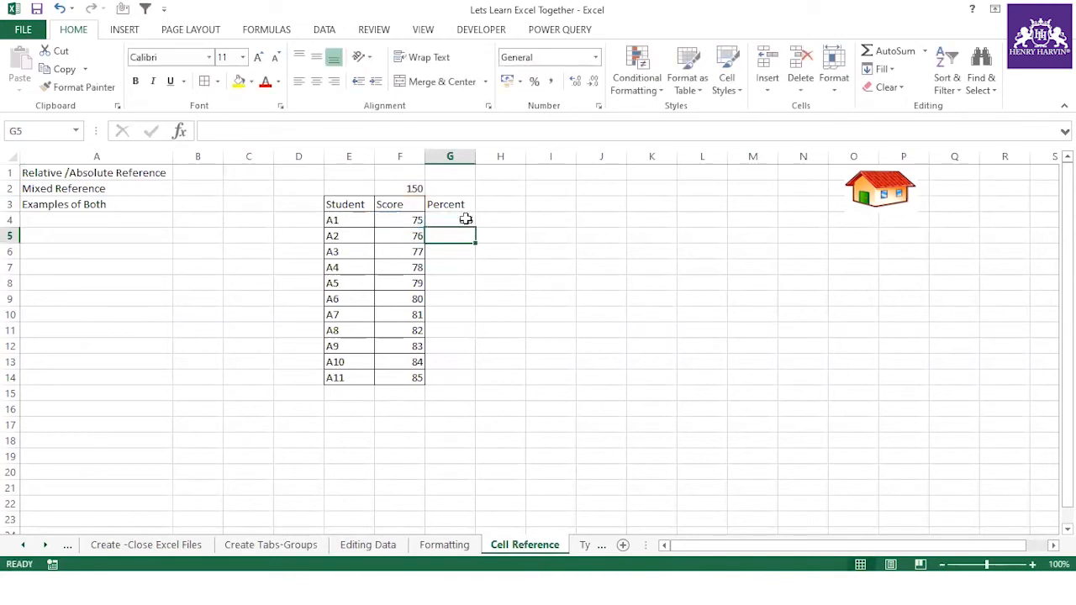
Fill the relative-reference formula from G4 down through G14.
left_click(396, 219)
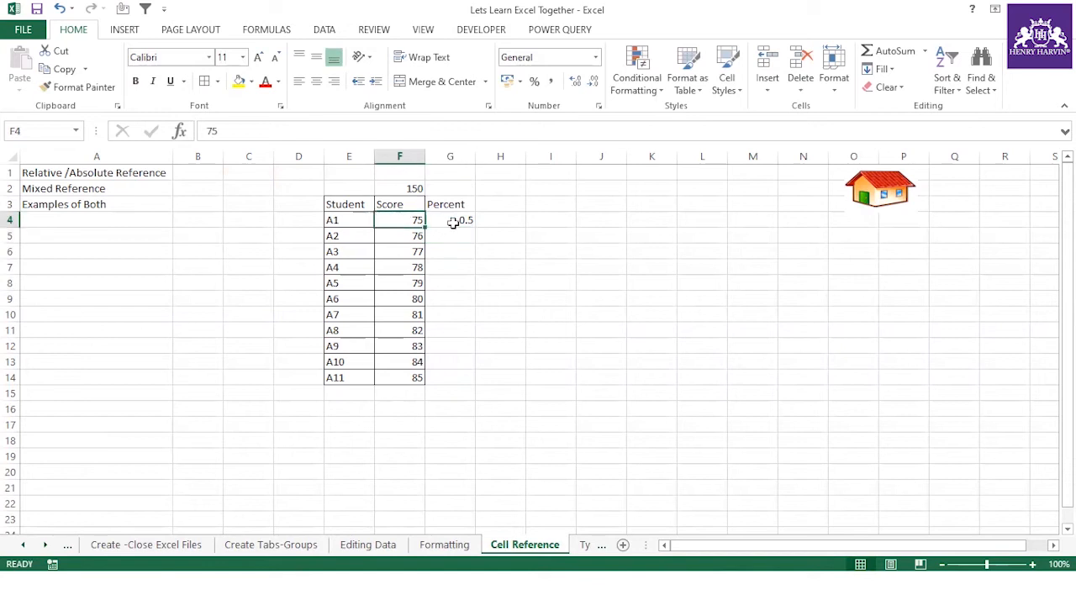
left_click(453, 222)
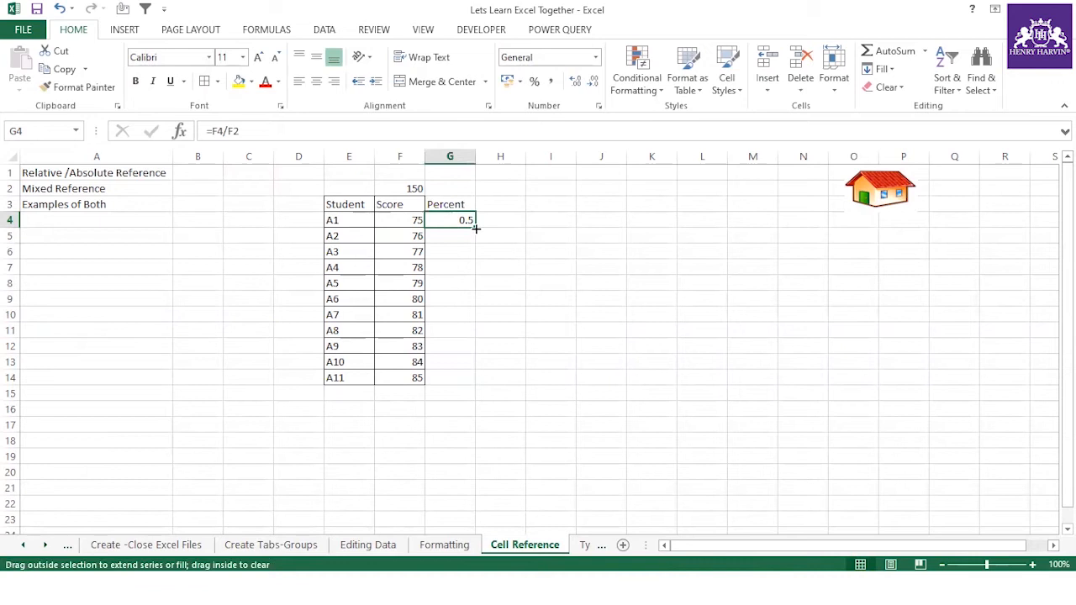
double_click(476, 229)
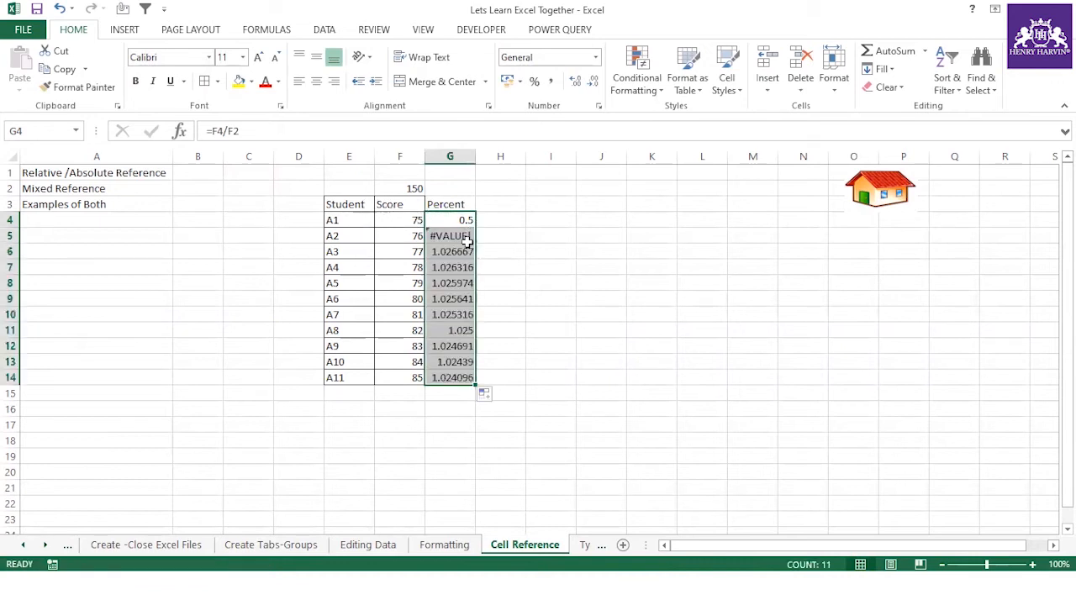
Format the Percent values in G4:G14 with the percent style.
left_click(410, 221)
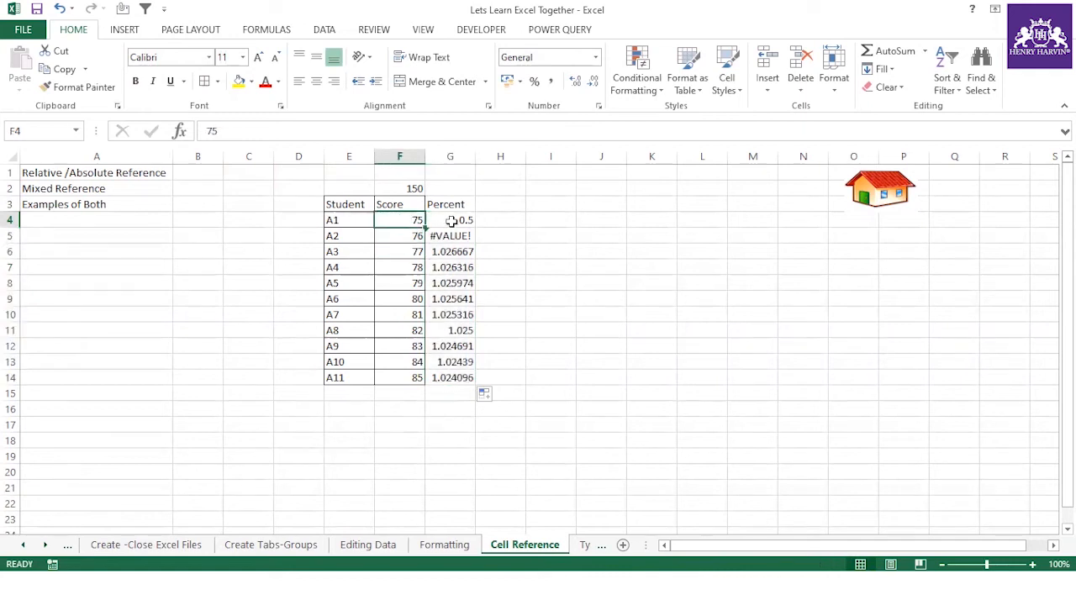
left_click(451, 220)
left_click_drag(451, 220, 456, 375)
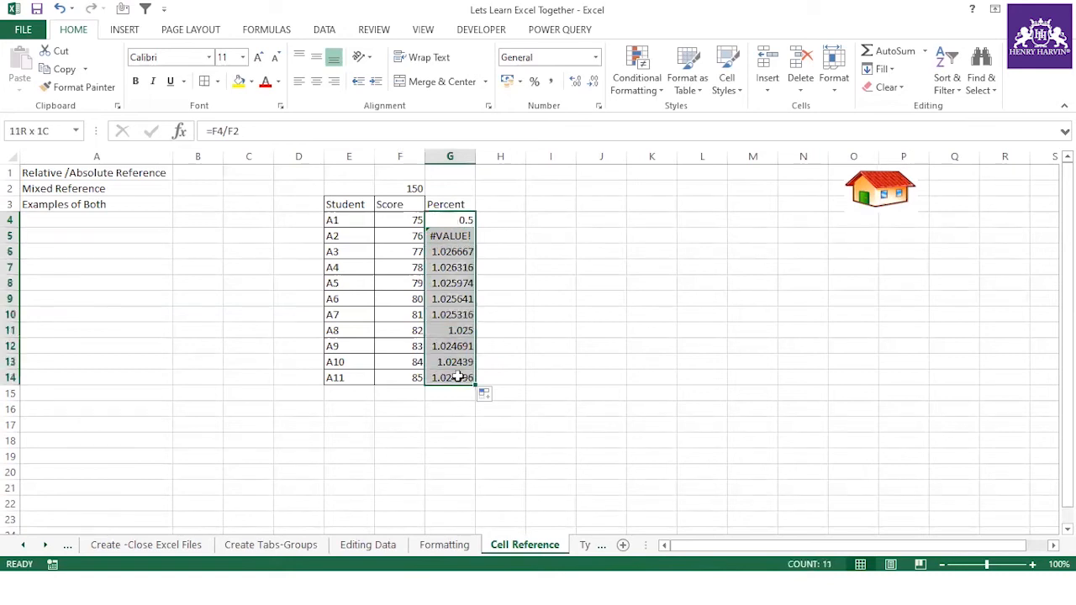
left_click(534, 81)
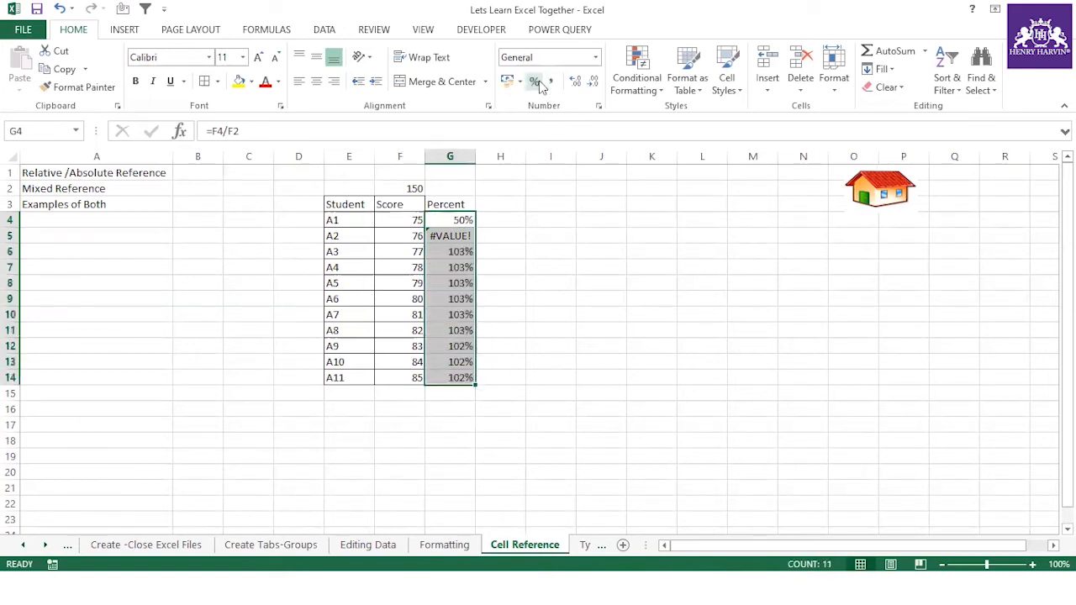
Examine the formulas in G4, G5 and G11 against the scores, the Score header in F3 and the total in F2.
left_click(414, 253)
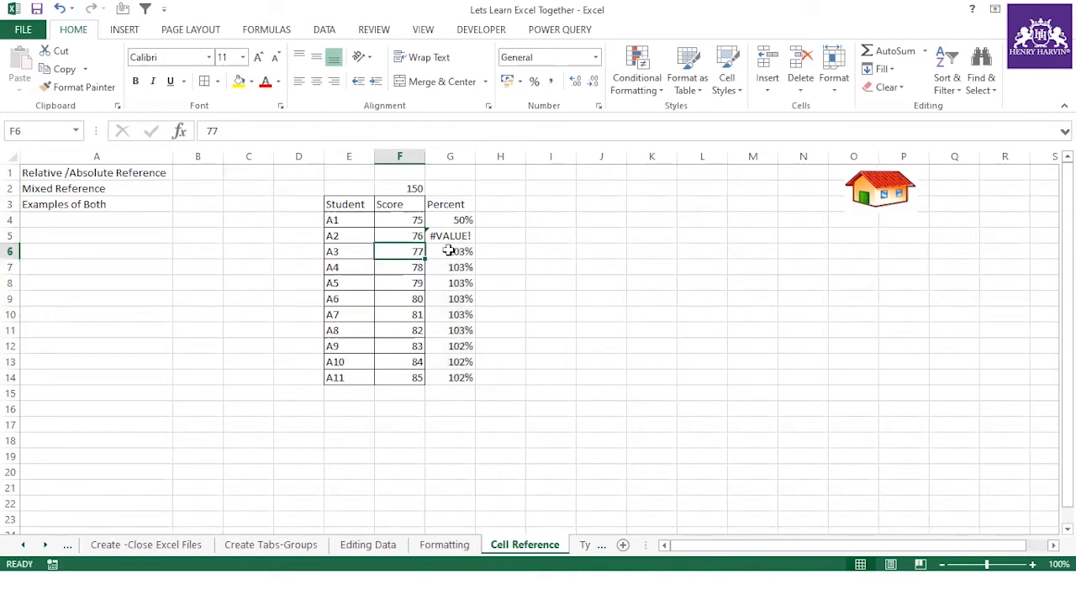
left_click(411, 191)
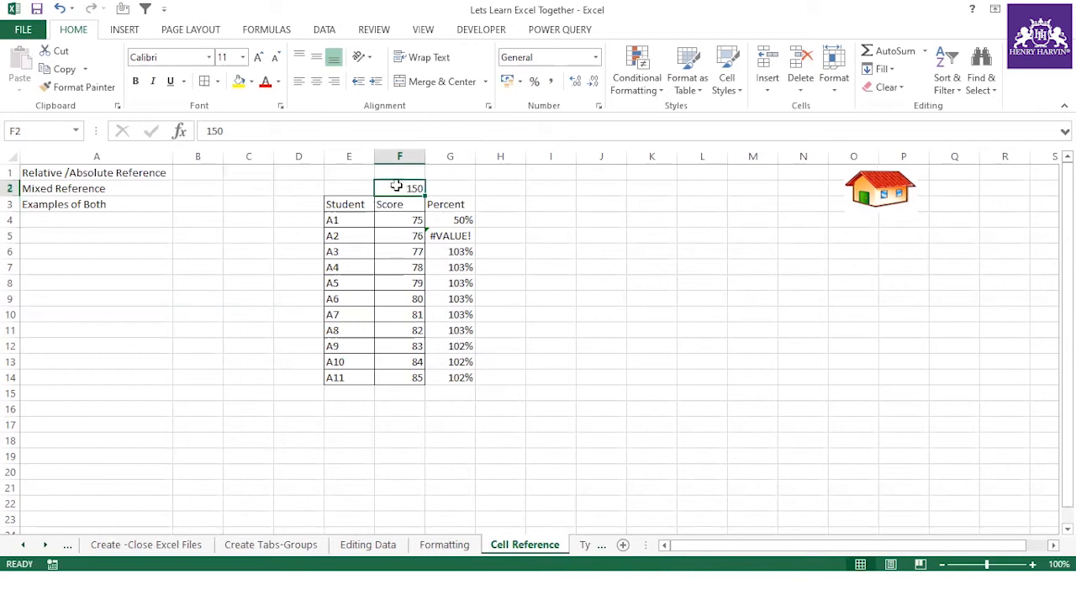
left_click(301, 216)
left_click(413, 187)
left_click(452, 219)
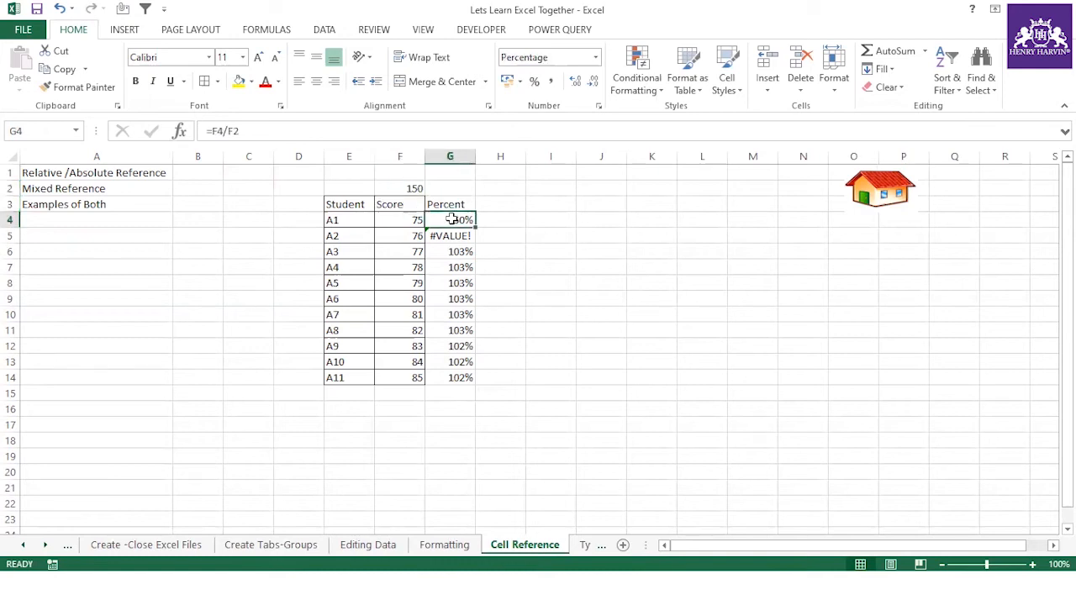
left_click(412, 219)
left_click(444, 220)
left_click(454, 236)
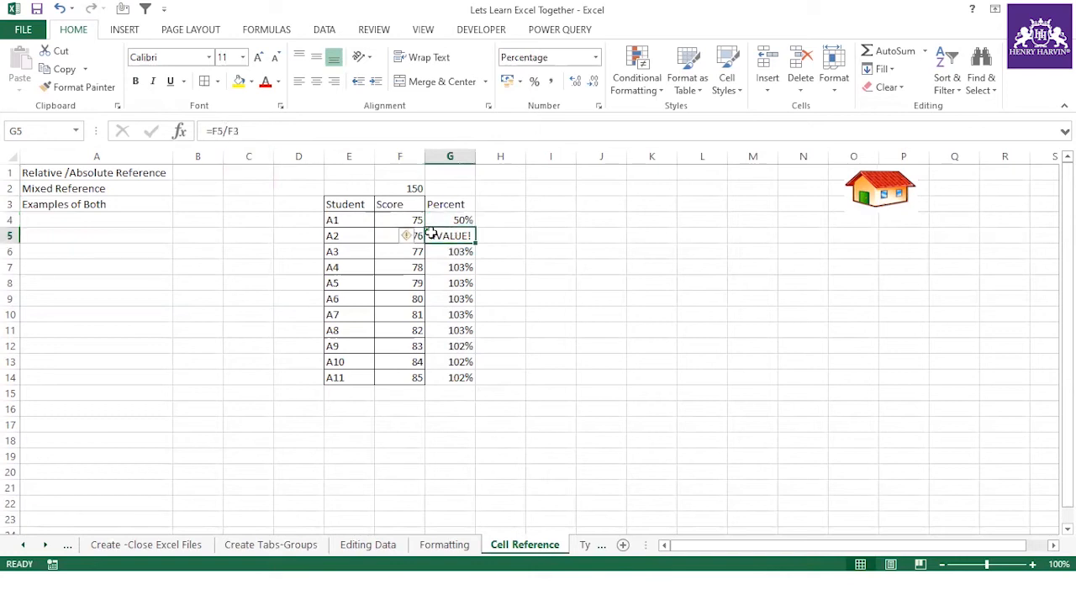
left_click(393, 233)
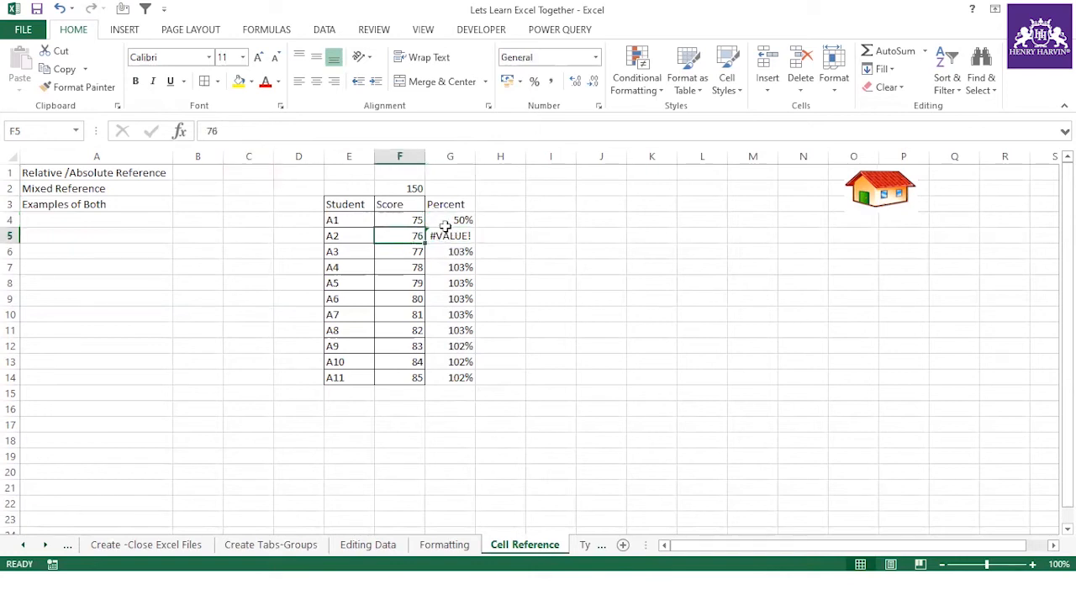
left_click_drag(419, 219, 414, 378)
left_click(471, 219)
left_click(436, 330)
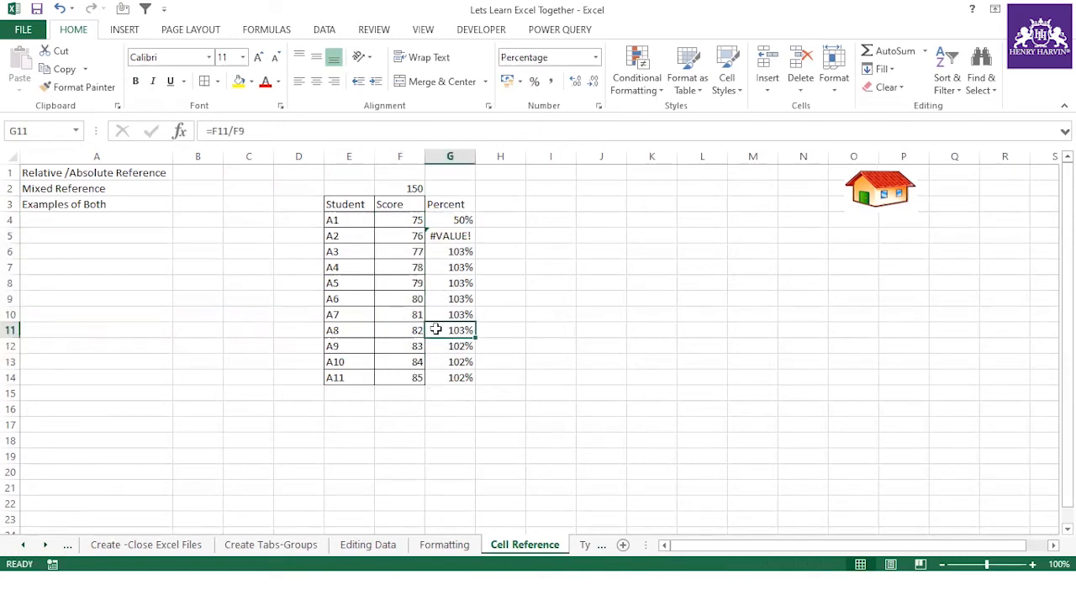
left_click(411, 187)
left_click(469, 222)
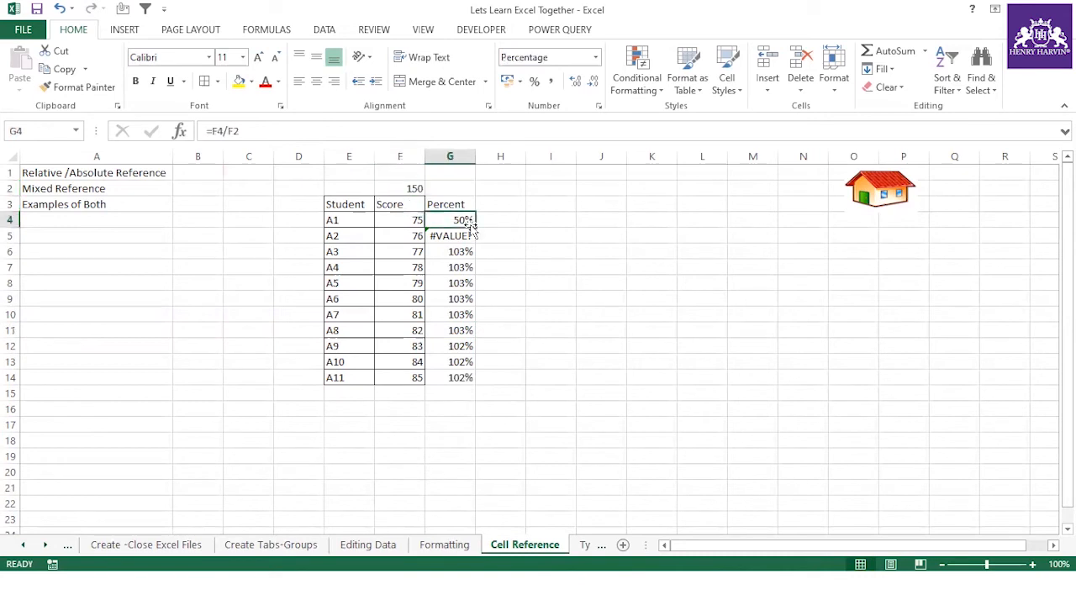
left_click(454, 236)
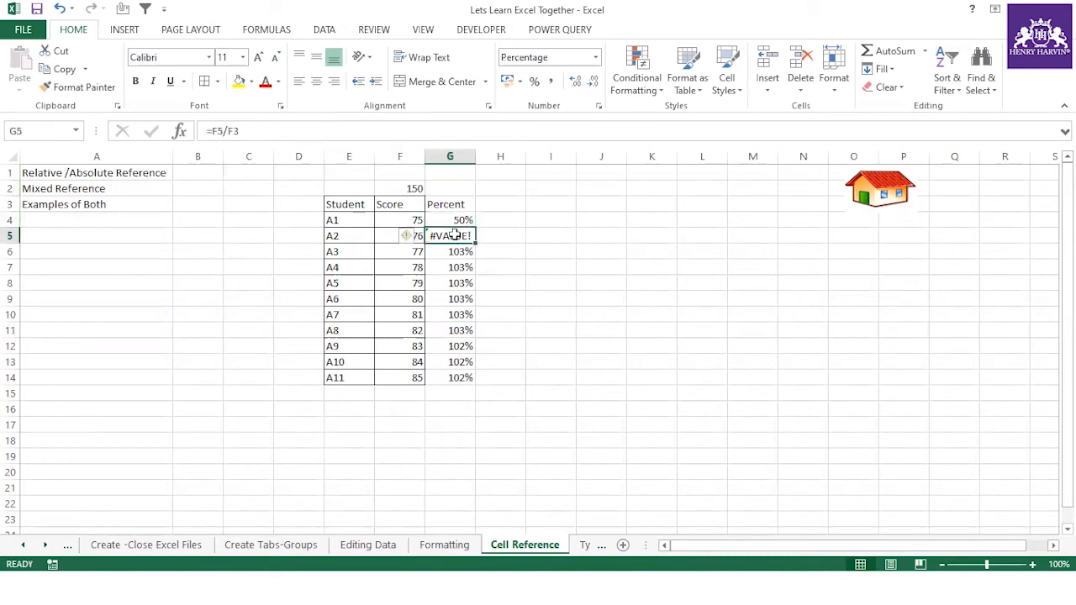
left_click(392, 185)
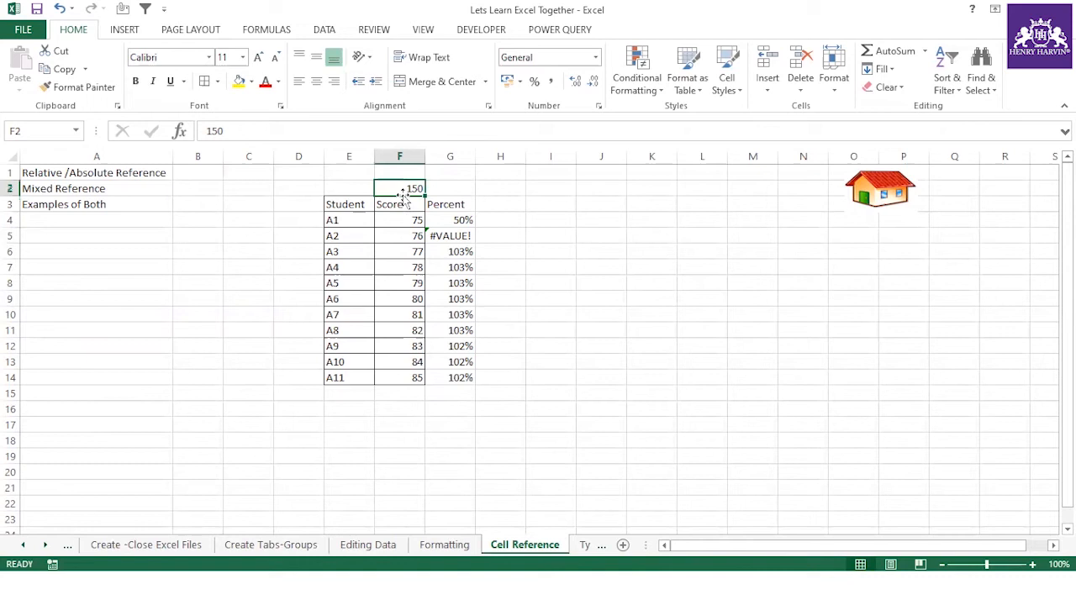
left_click(401, 205)
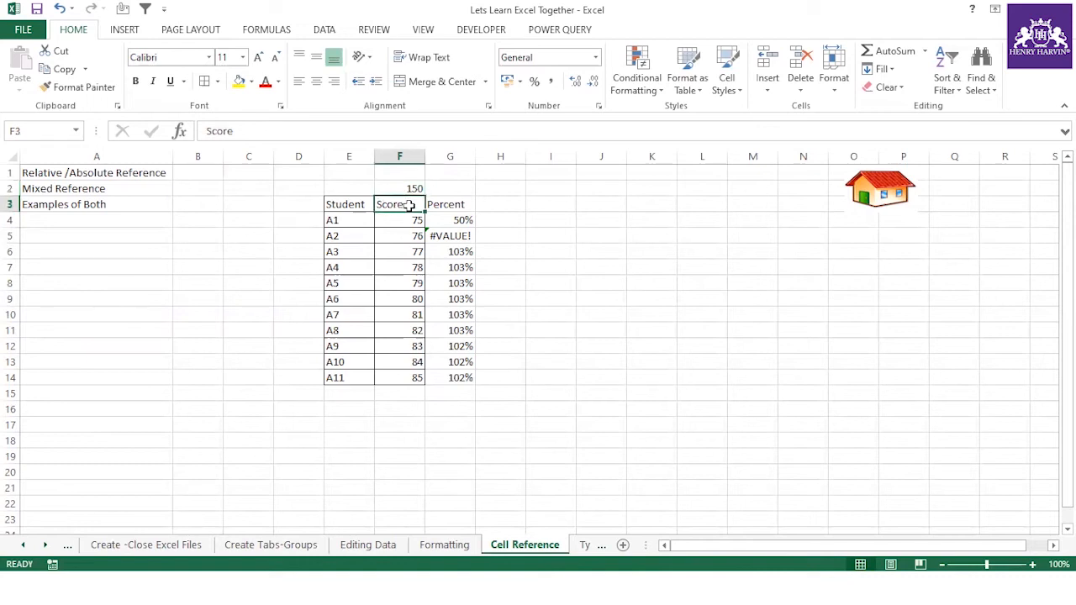
Make the F2 reference in G4 absolute so the formula reads =F4/$F$2, and fill it down through G14.
left_click(460, 219)
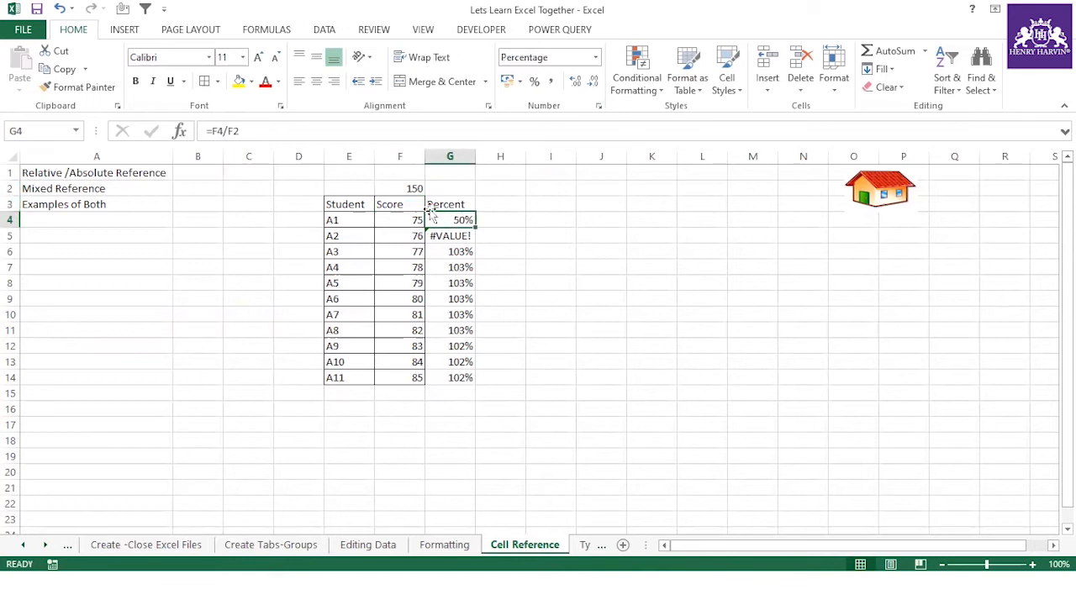
left_click(249, 131)
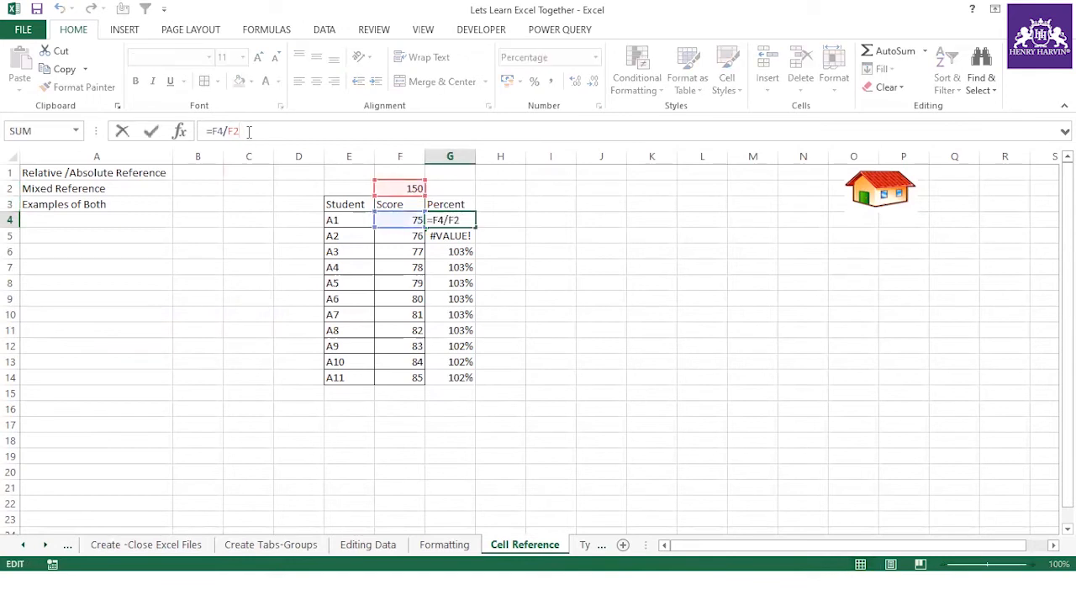
key("F4")
key("Return")
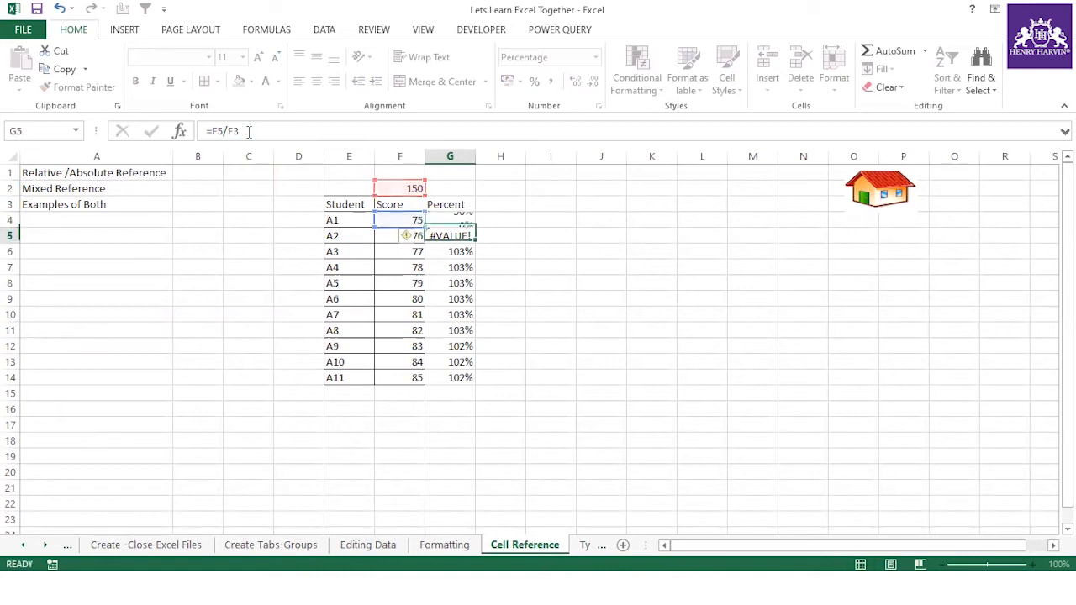
left_click(456, 217)
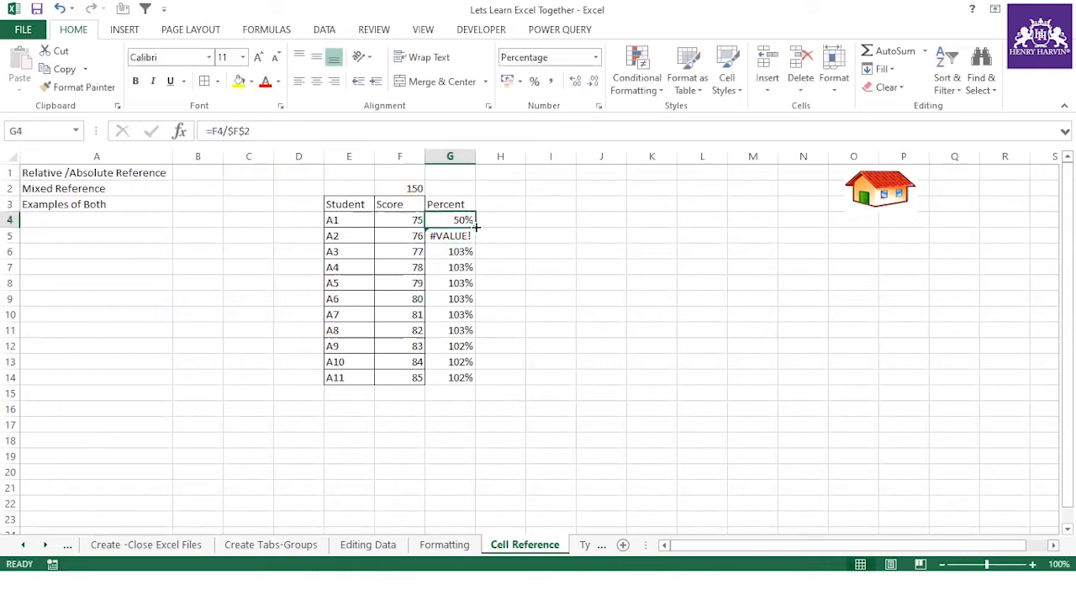
double_click(476, 227)
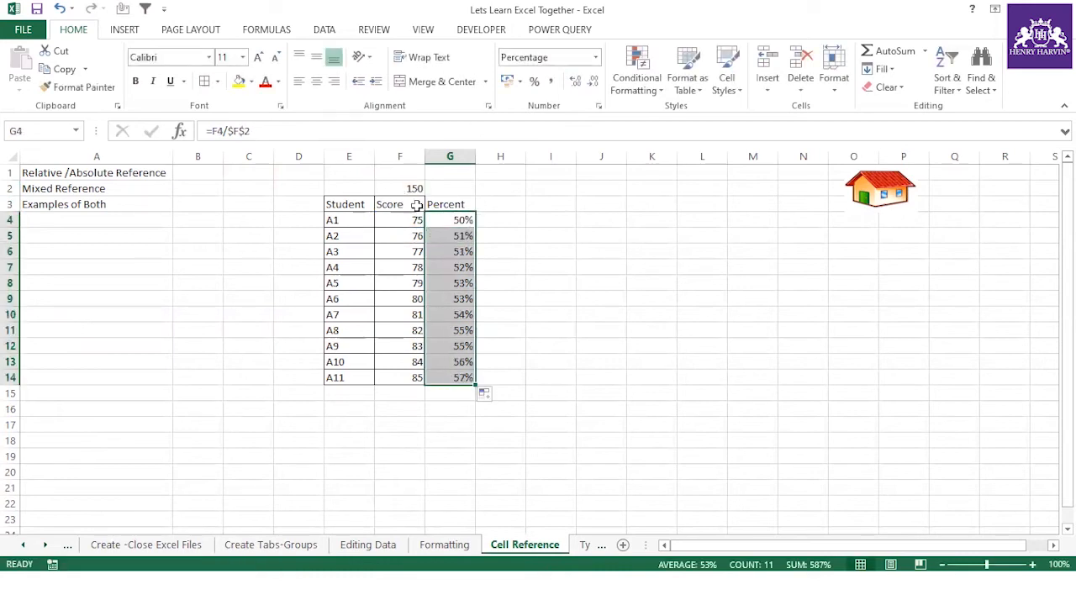
Check the Percent formulas in G4, G13 and G14 against the matching students and scores.
left_click(369, 218)
left_click(444, 219)
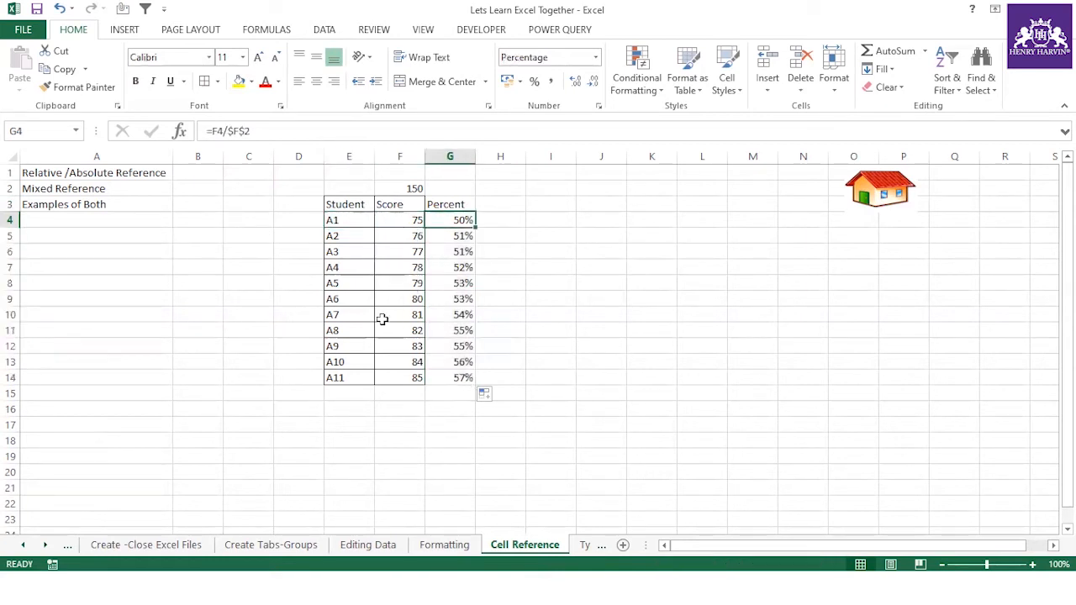
left_click(358, 357)
left_click(453, 360)
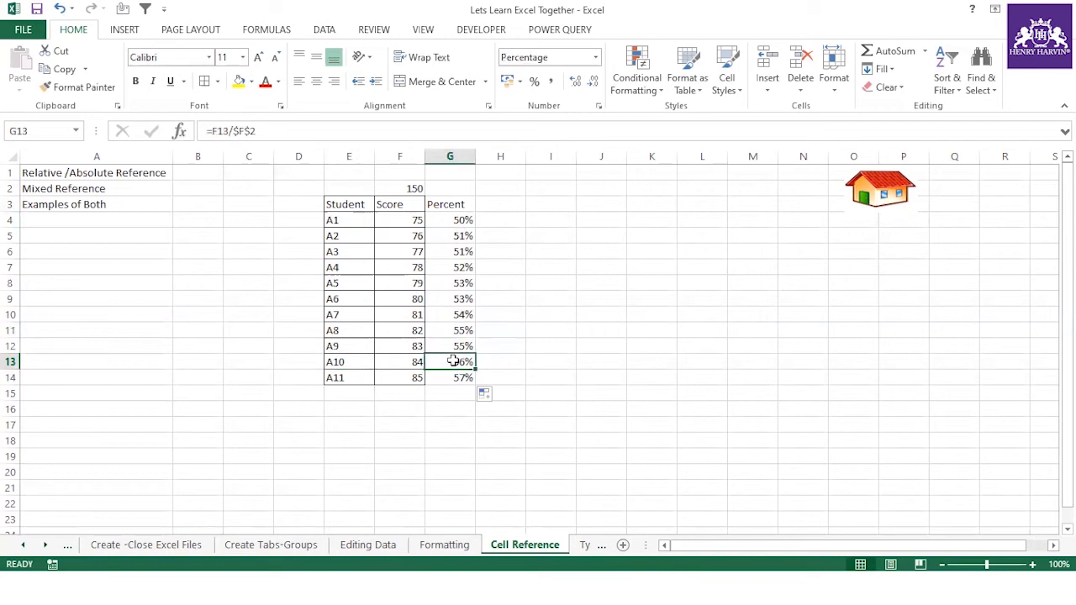
left_click(356, 378)
left_click(438, 378)
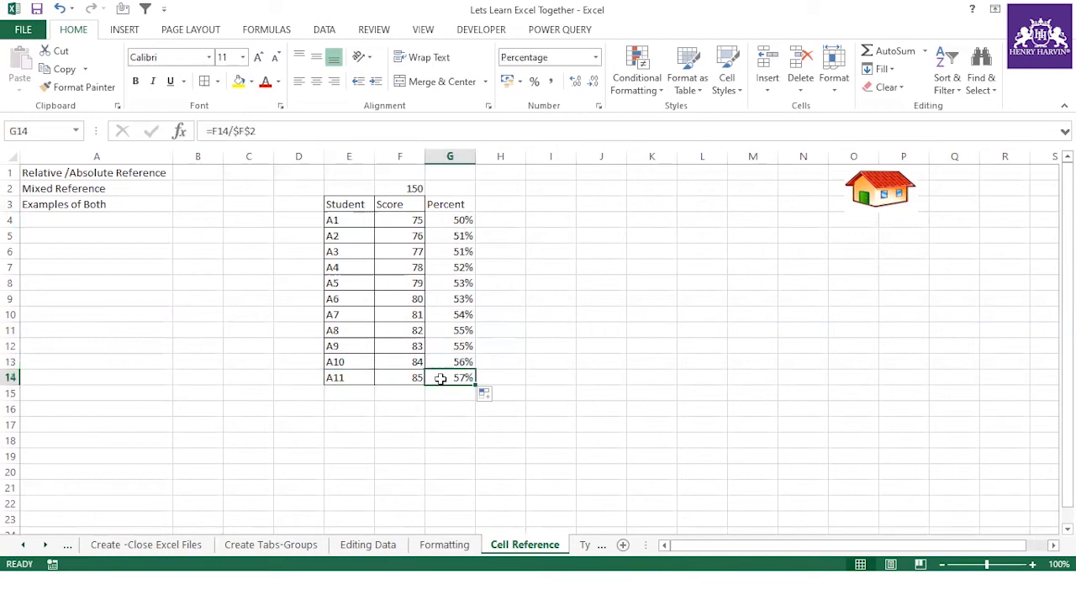
left_click(418, 283)
left_click(413, 331)
left_click(412, 360)
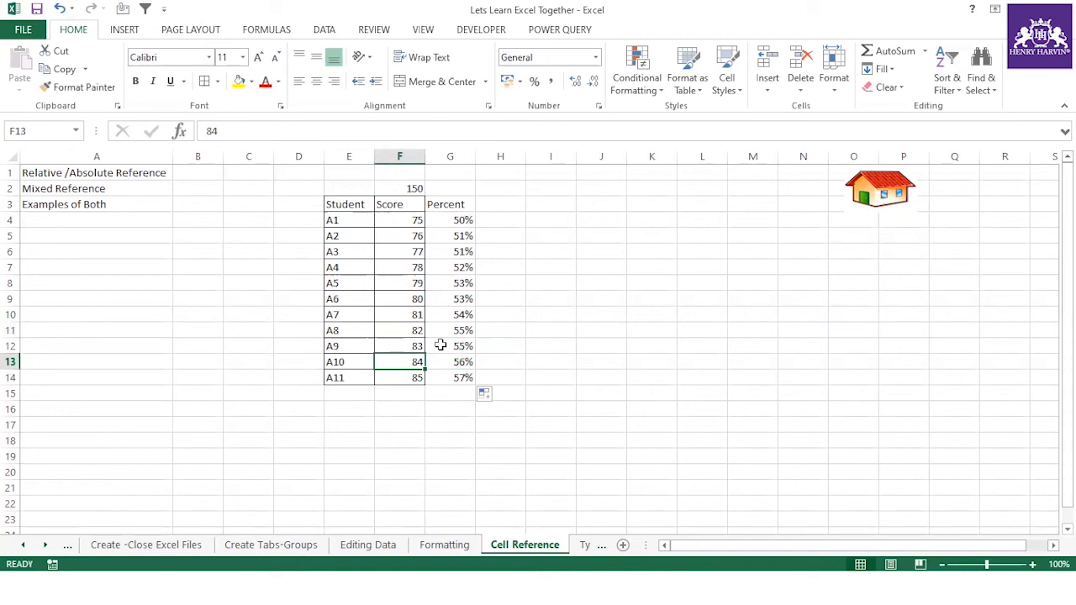
Examine the absolute and relative parts of the G4 formula and compare them with the formulas down to G14.
left_click(435, 220)
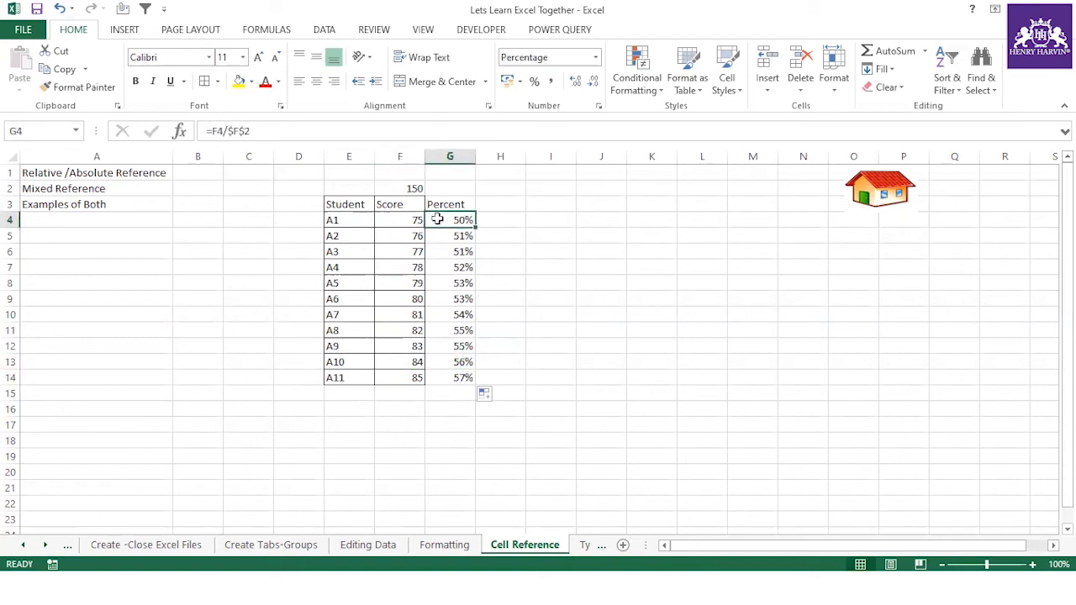
left_click(230, 131)
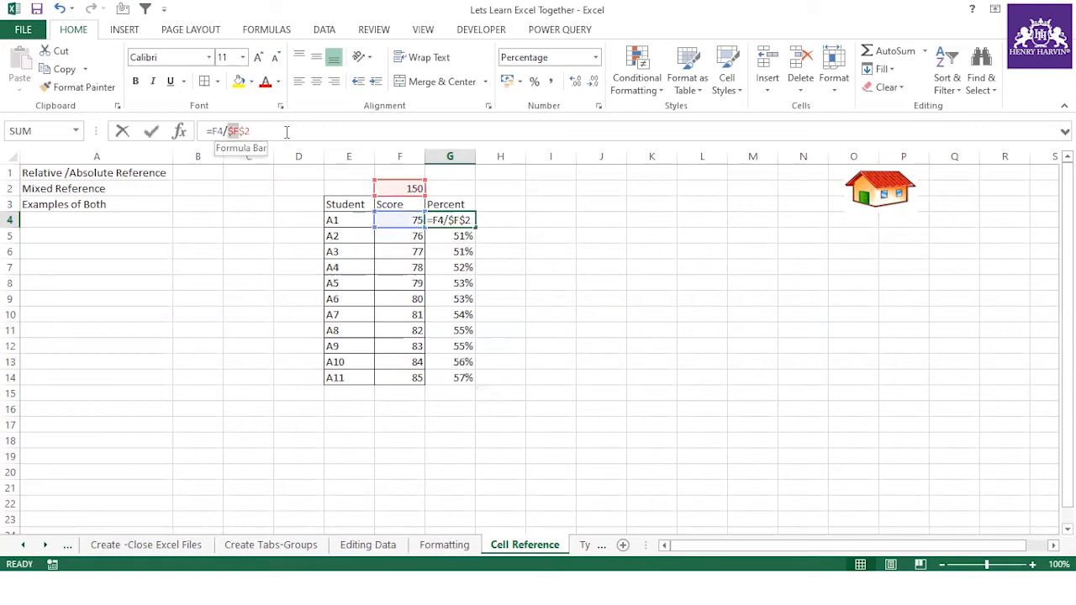
key("Escape")
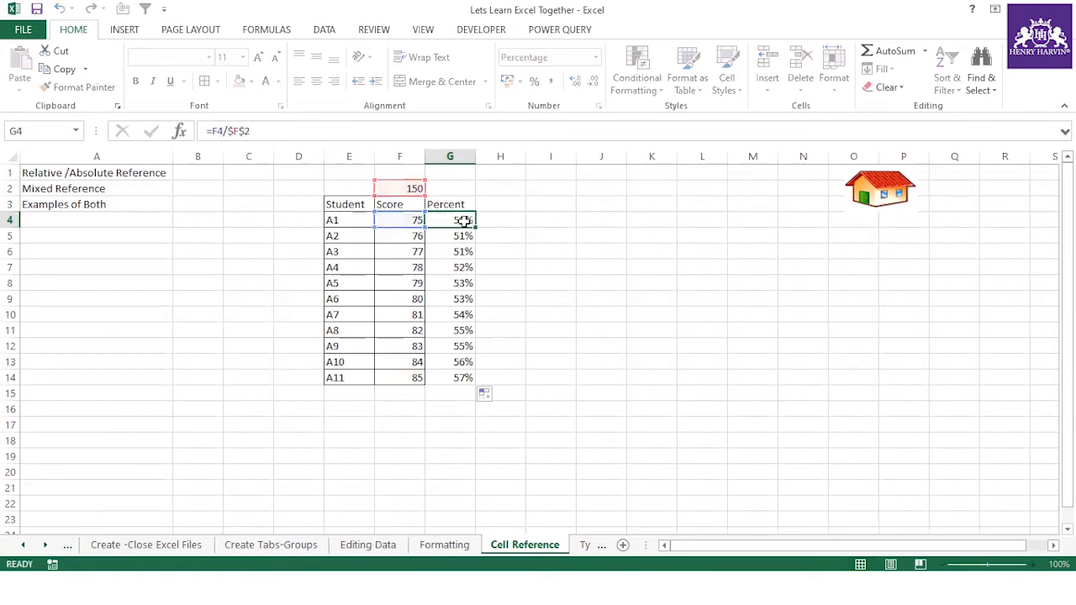
left_click(222, 131)
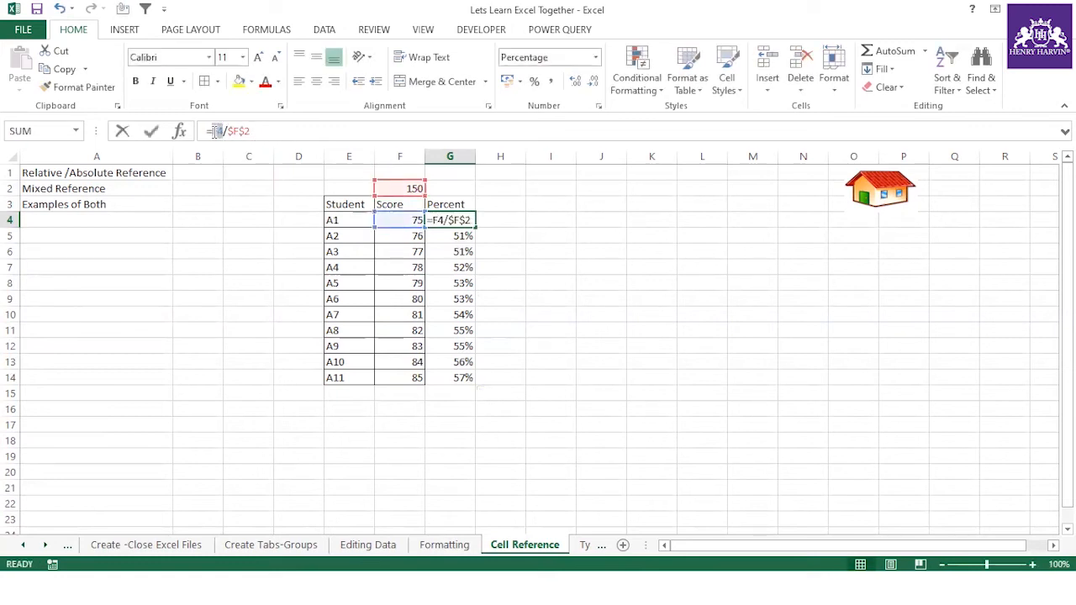
key("Escape")
left_click(450, 251)
left_click(450, 299)
left_click(450, 314)
left_click(450, 330)
left_click(450, 345)
left_click(449, 362)
left_click(449, 376)
left_click(452, 296)
left_click(457, 252)
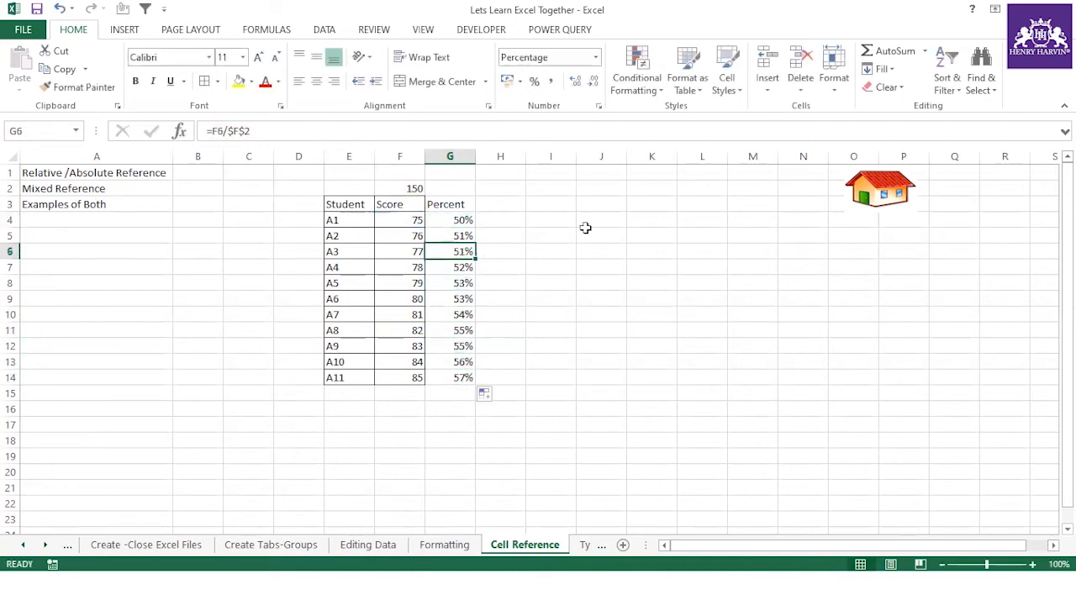
Enter the values 10, 20, 30, 40 and 50 down cells J5 to J9.
left_click(586, 233)
type("10")
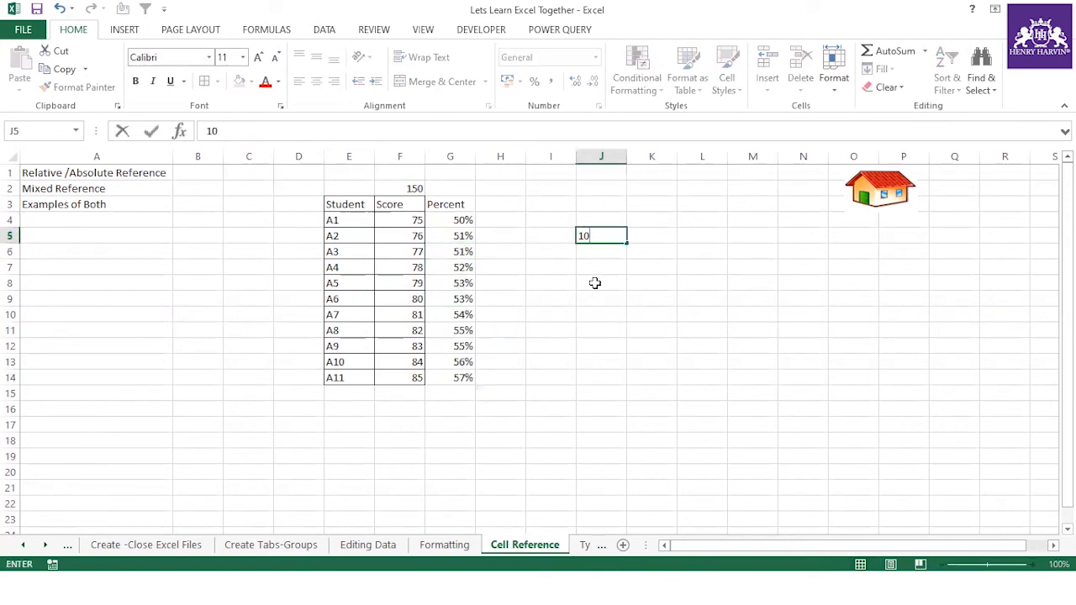
key("Return")
type("20")
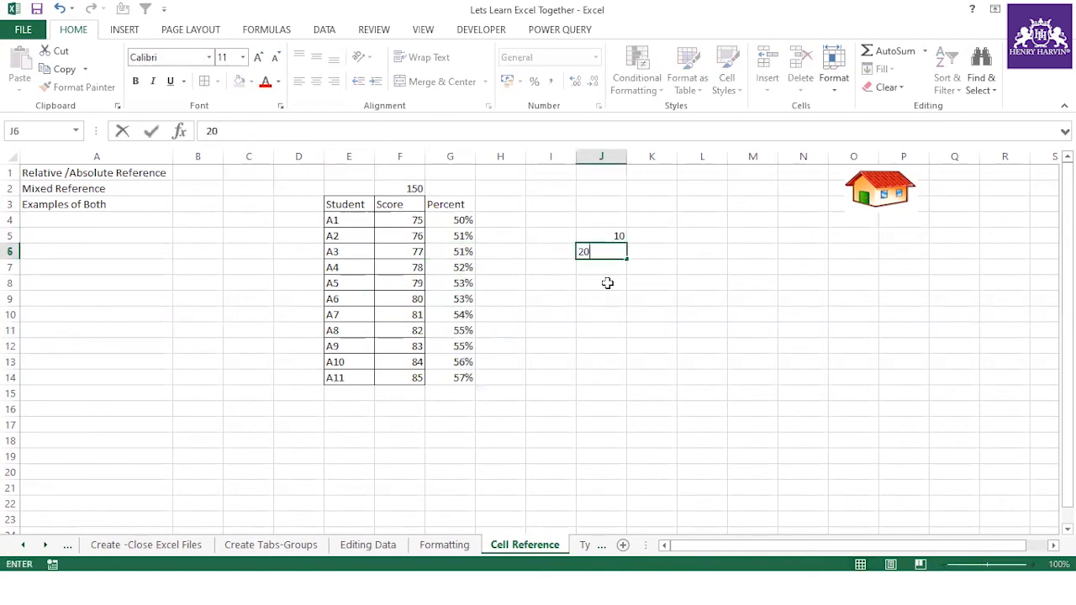
key("Return")
type("30")
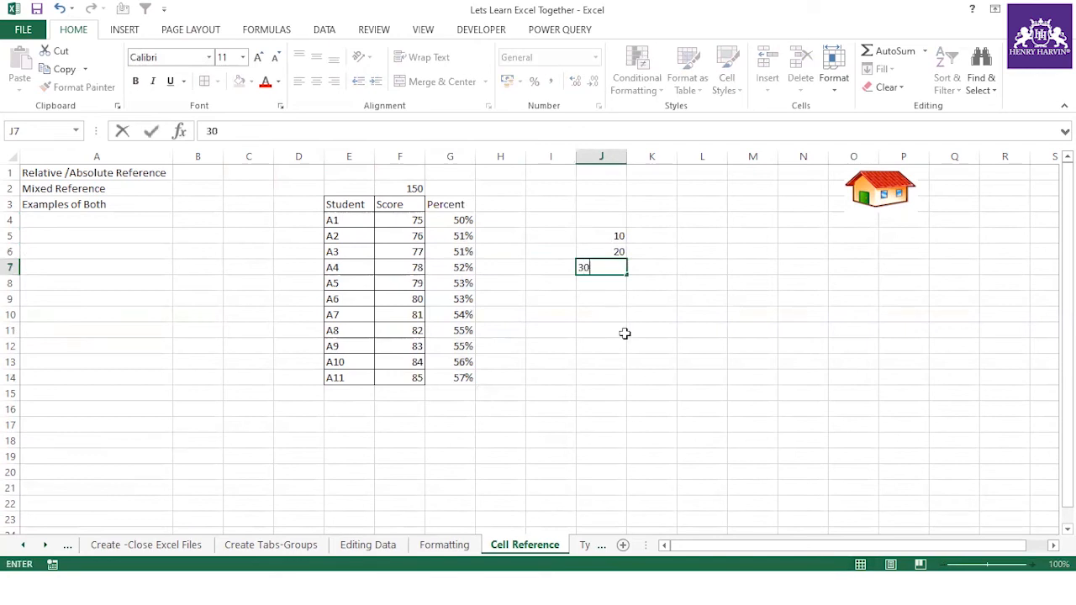
key("Return")
type("40")
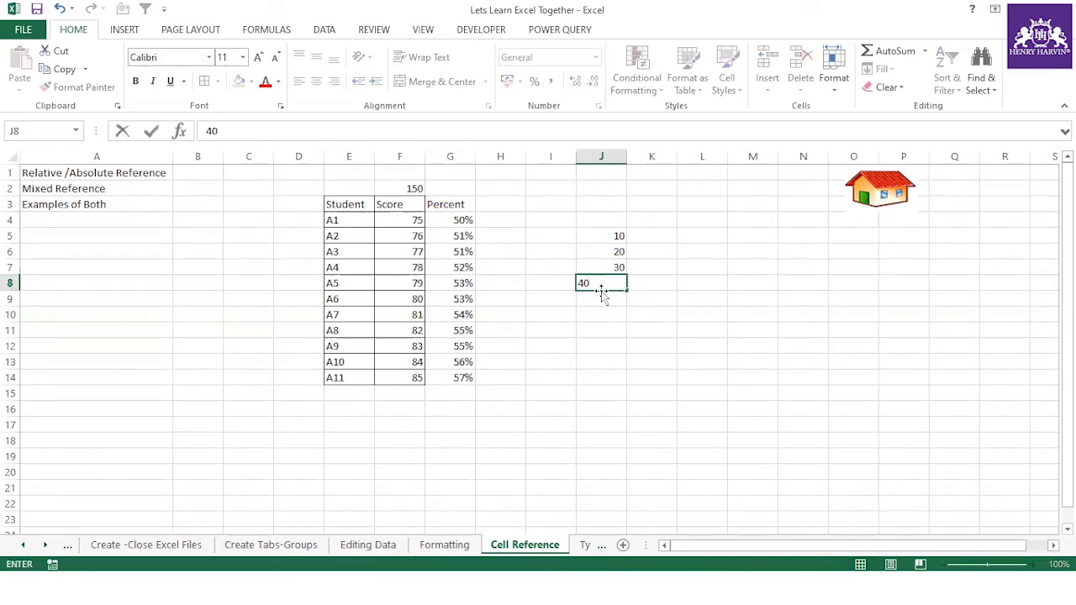
key("Return")
type("6")
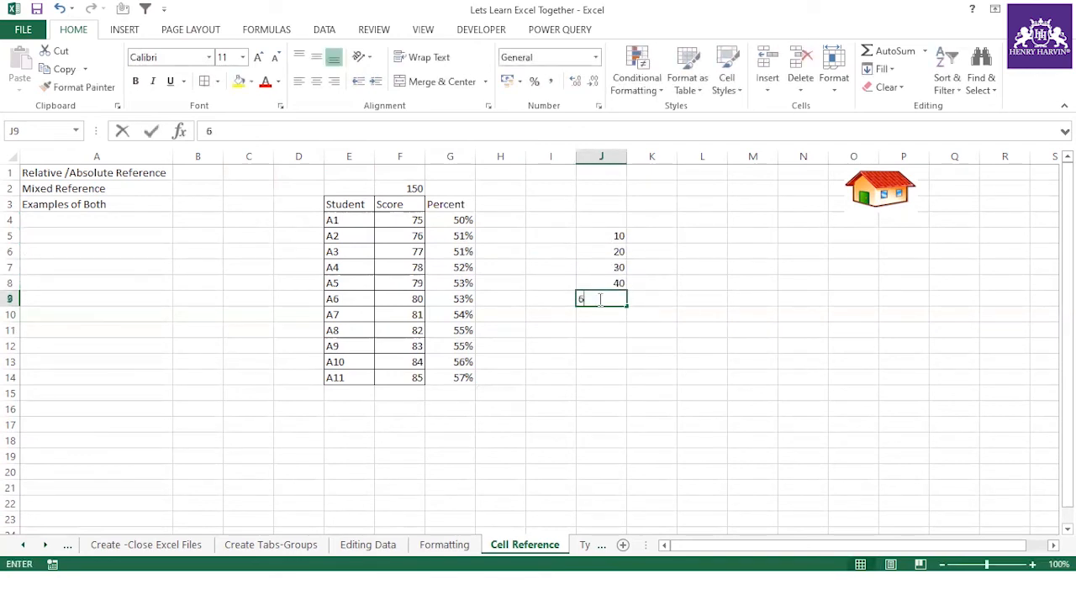
type("0")
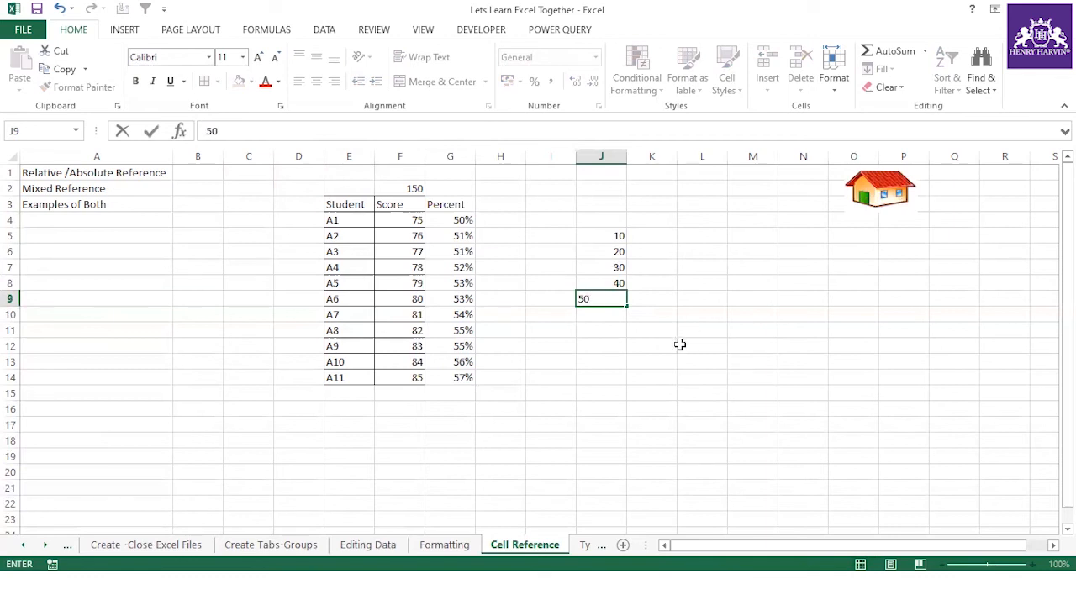
left_click(680, 346)
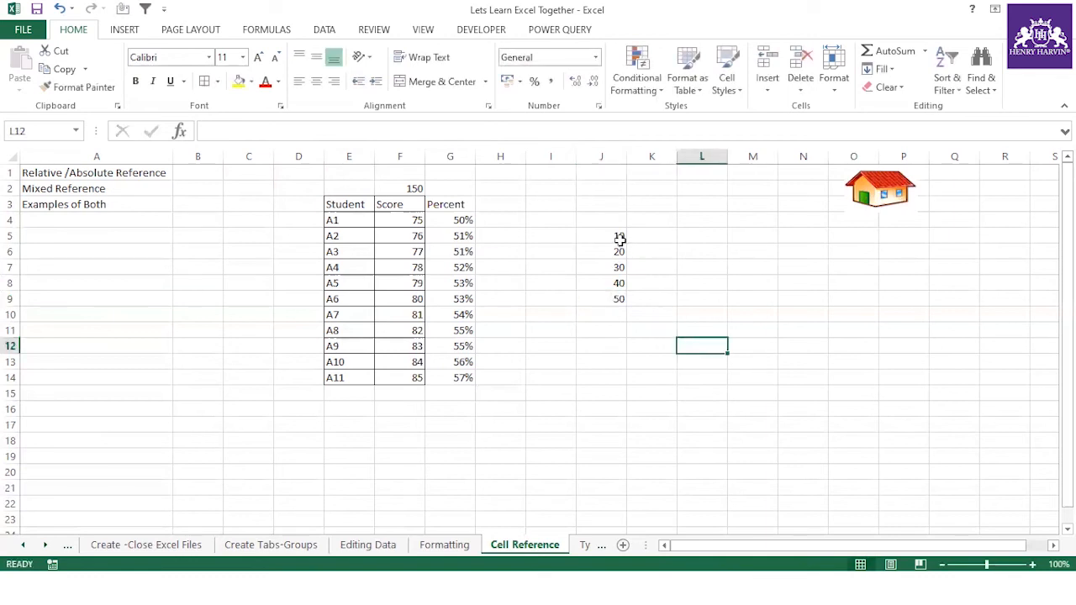
Enter the values 1, 2, 3 and 4 across cells K4 to N4.
left_click(649, 221)
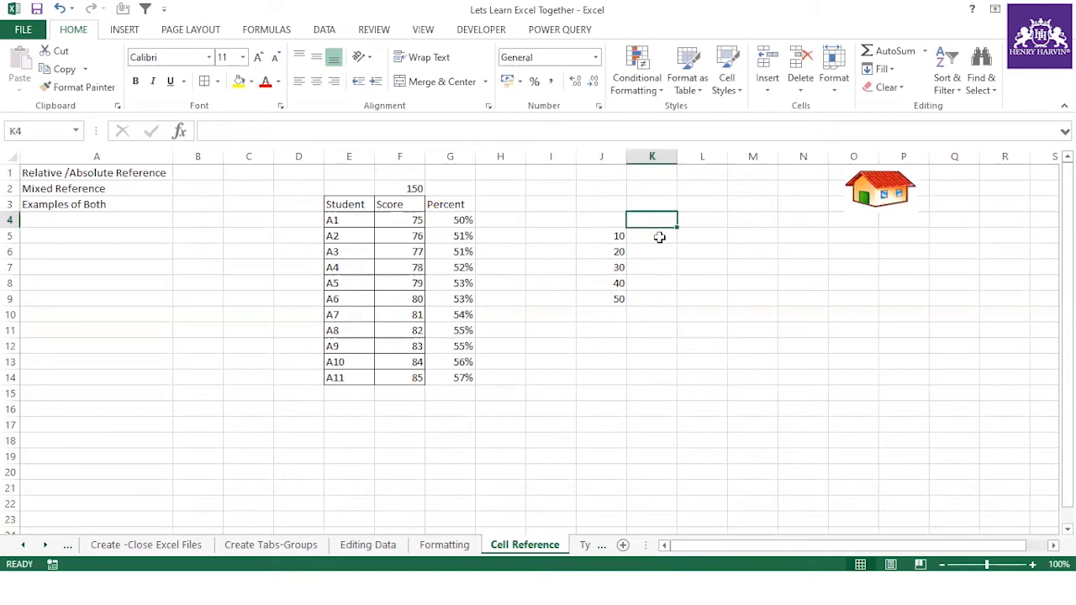
type("1")
left_click(661, 265)
left_click(717, 219)
type("2")
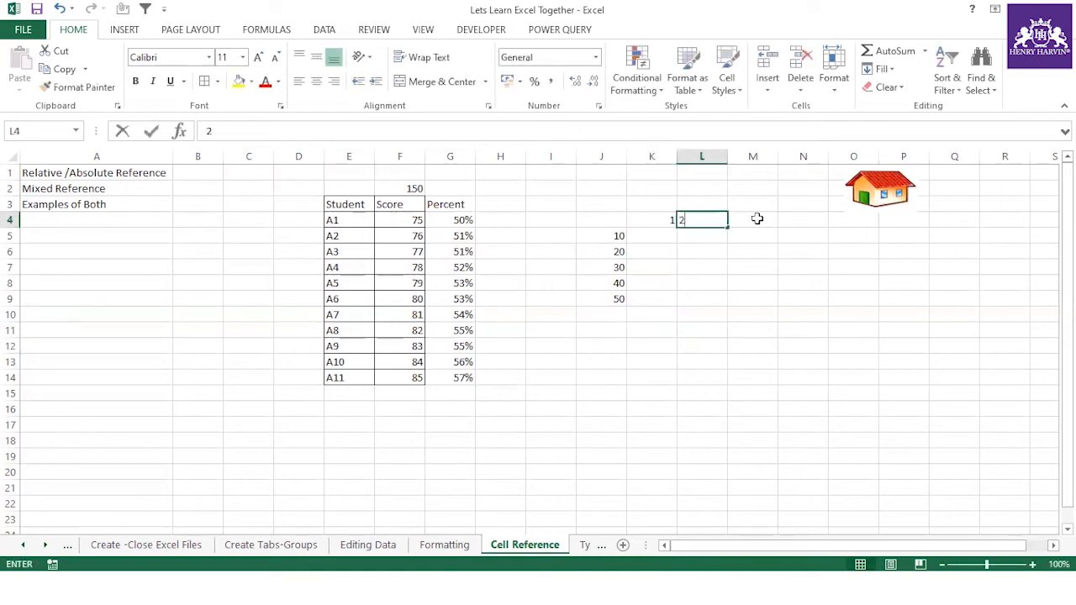
left_click(757, 219)
type("3")
left_click(790, 219)
type("4")
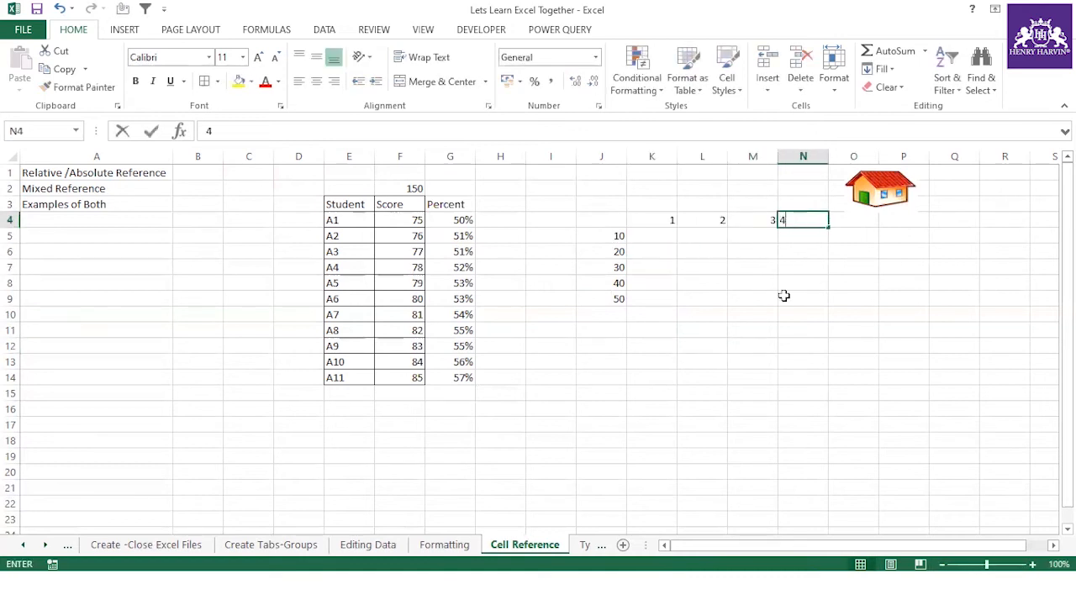
left_click(785, 295)
Apply all borders to the multiplication grid in J4:N9.
mouse_move(617, 221)
left_mouse_down()
mouse_move(745, 251)
mouse_move(800, 300)
left_mouse_up()
key("alt+h")
key("b")
key("a")
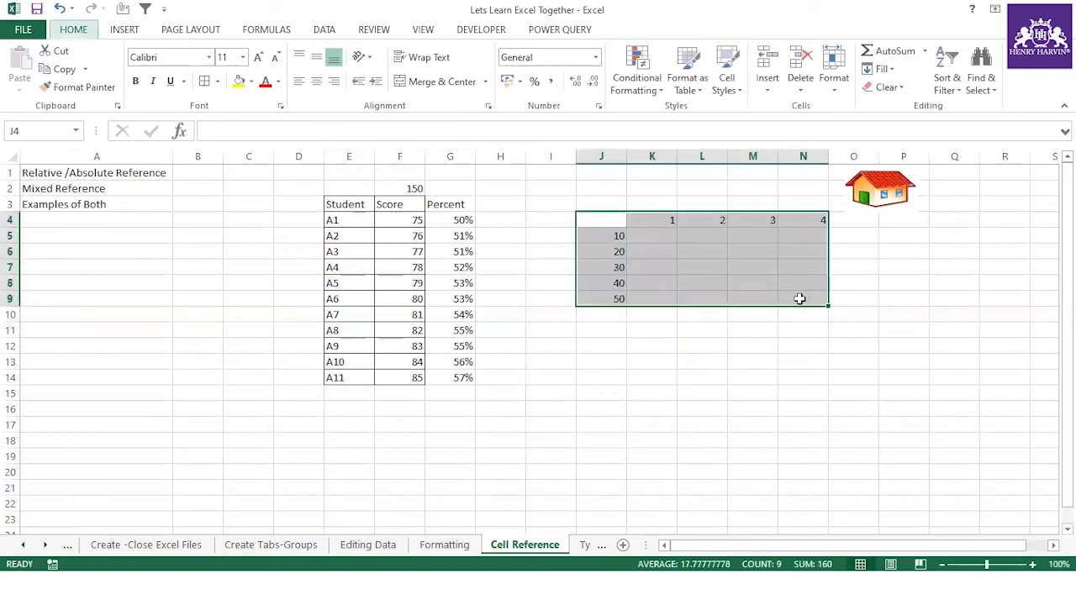
left_click(639, 362)
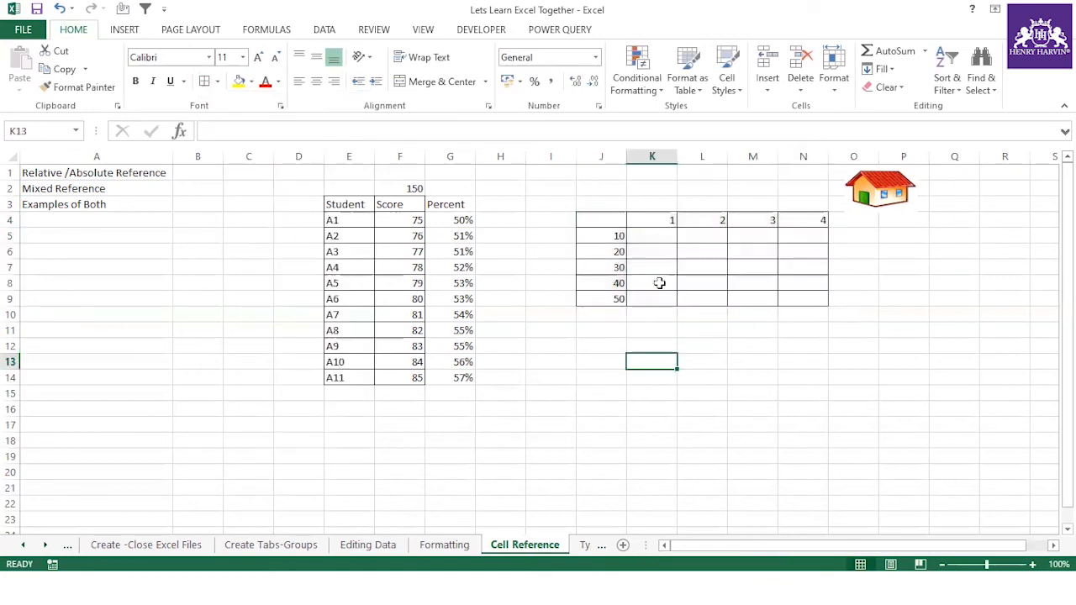
Go through the grid cells of rows 5, 6, 7 and 9 from K to N, matching each with its row and column values.
left_click(654, 235)
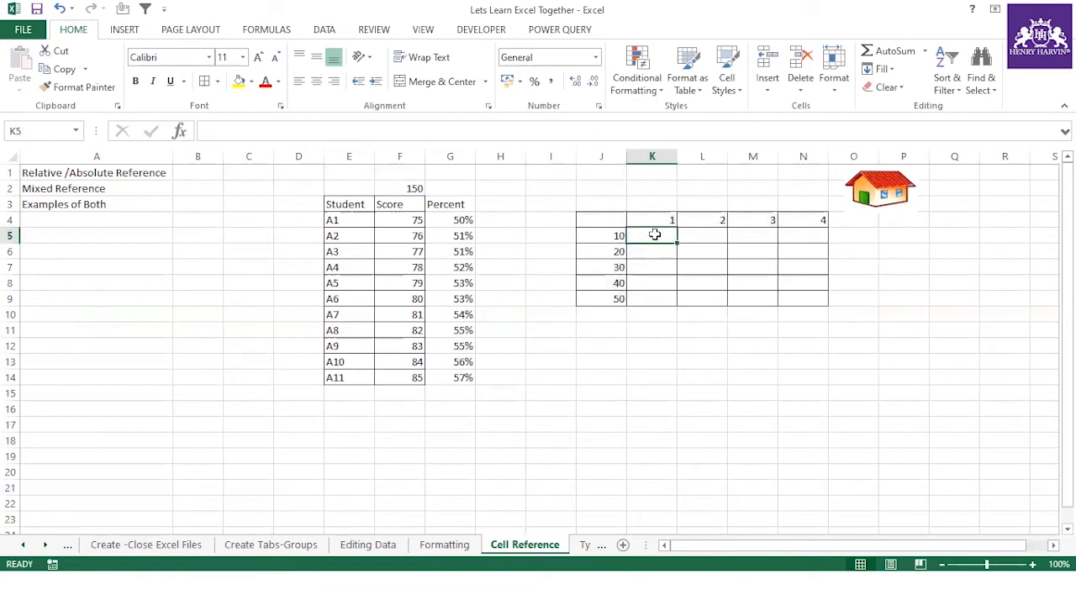
left_click(721, 236)
left_click(742, 234)
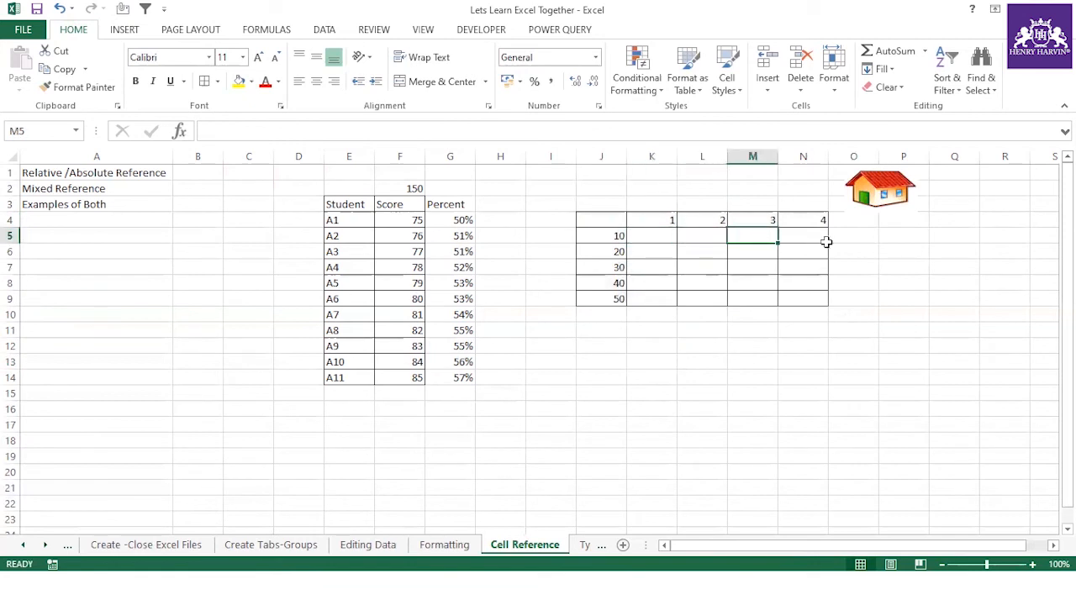
left_click(819, 238)
left_click(645, 253)
left_click(696, 251)
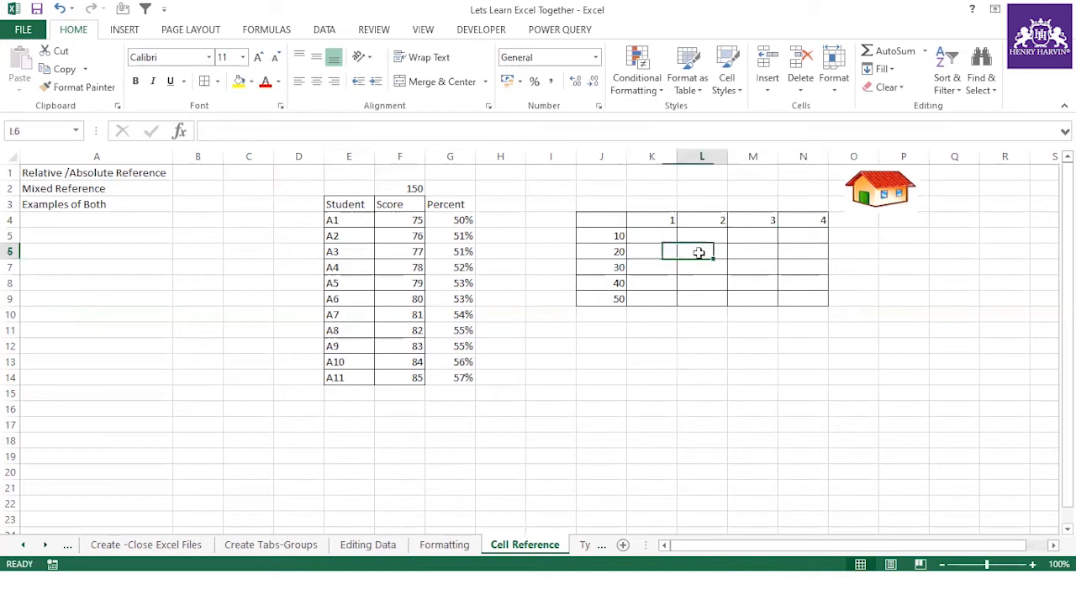
left_click(755, 254)
left_click(817, 253)
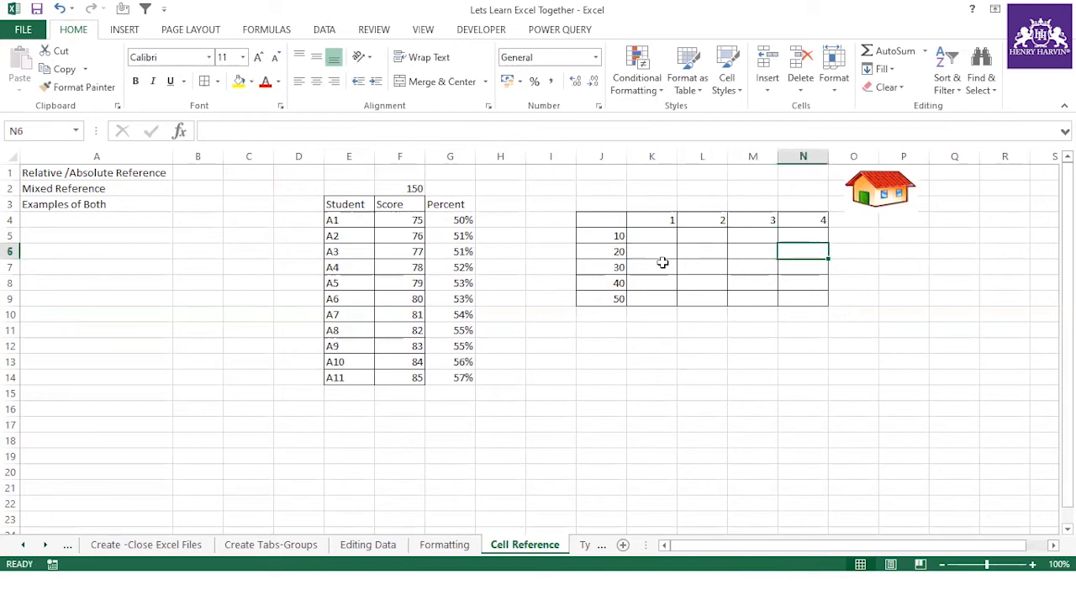
left_click(661, 265)
left_click(713, 266)
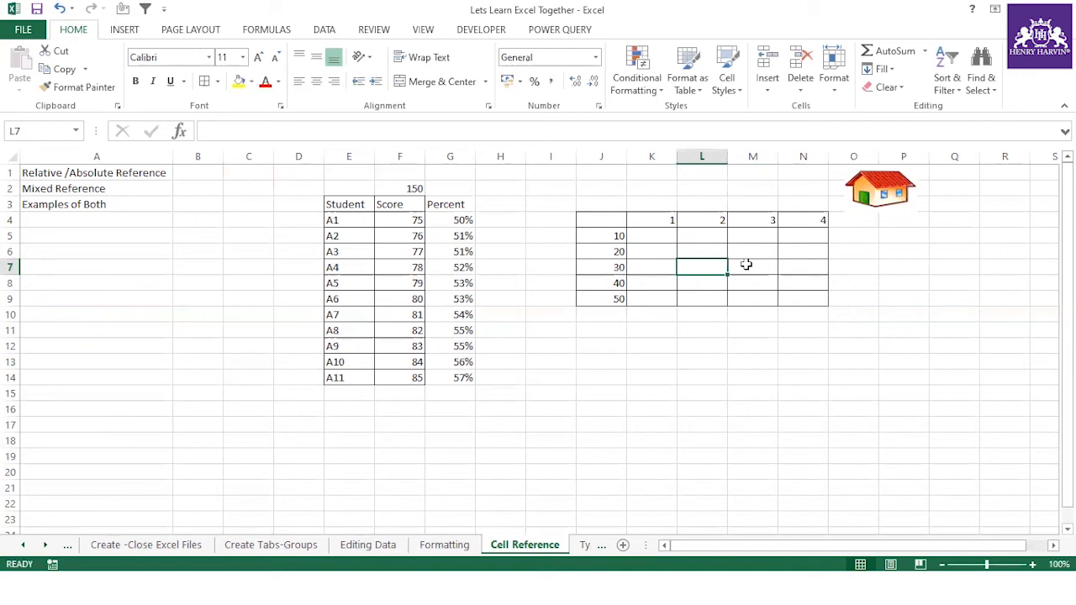
left_click(745, 265)
left_click(802, 266)
left_click(653, 296)
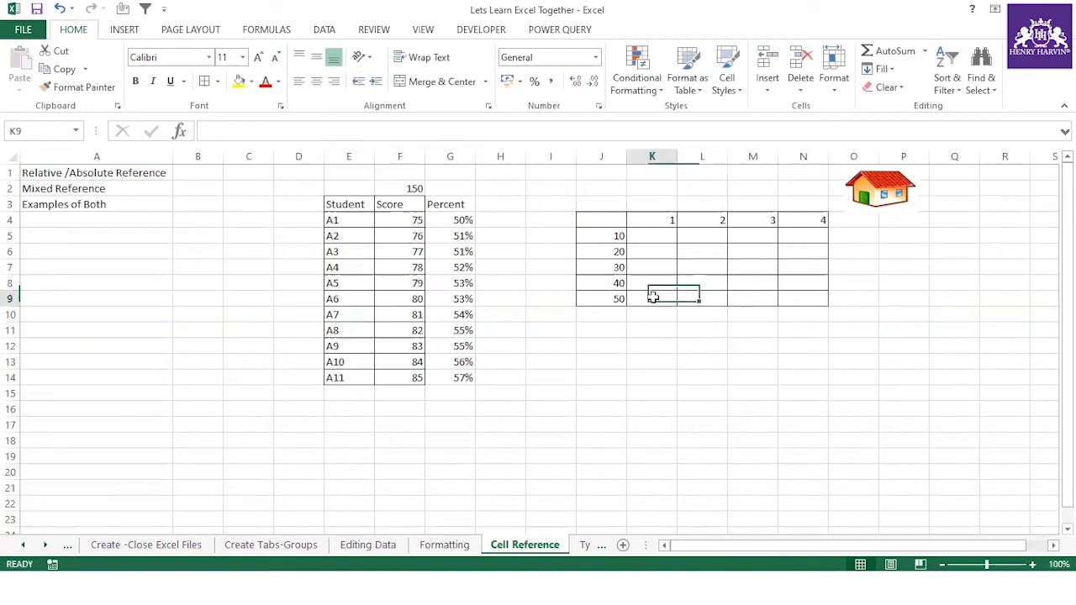
left_click(698, 296)
left_click(761, 296)
left_click(803, 300)
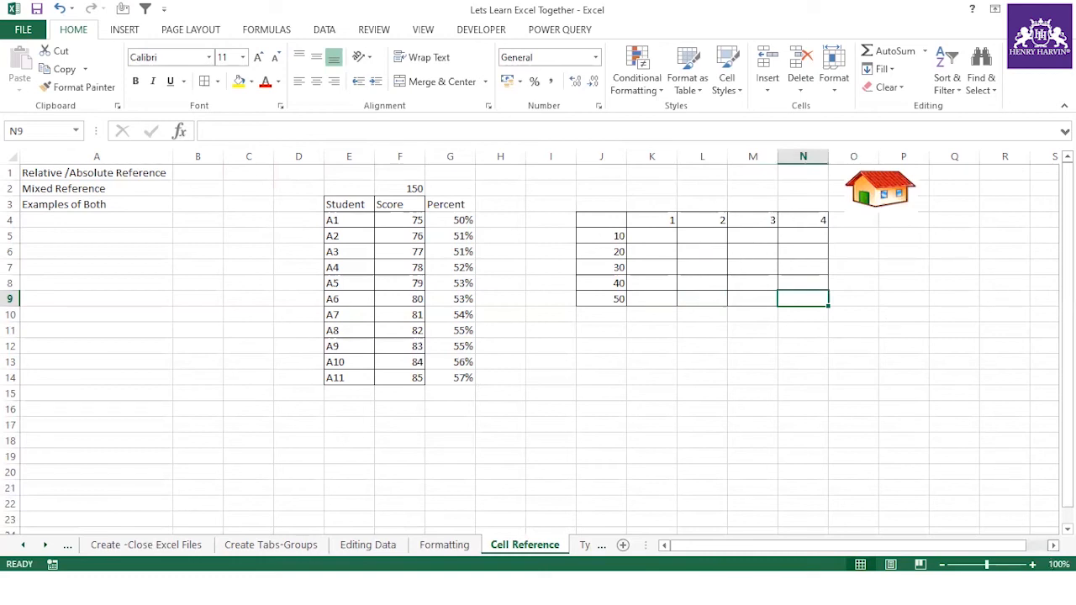
Examine the values in K4:N4, rows 4 to 7 and columns J to N to see which row and column the grid uses.
scroll(509, 268, "right", 1)
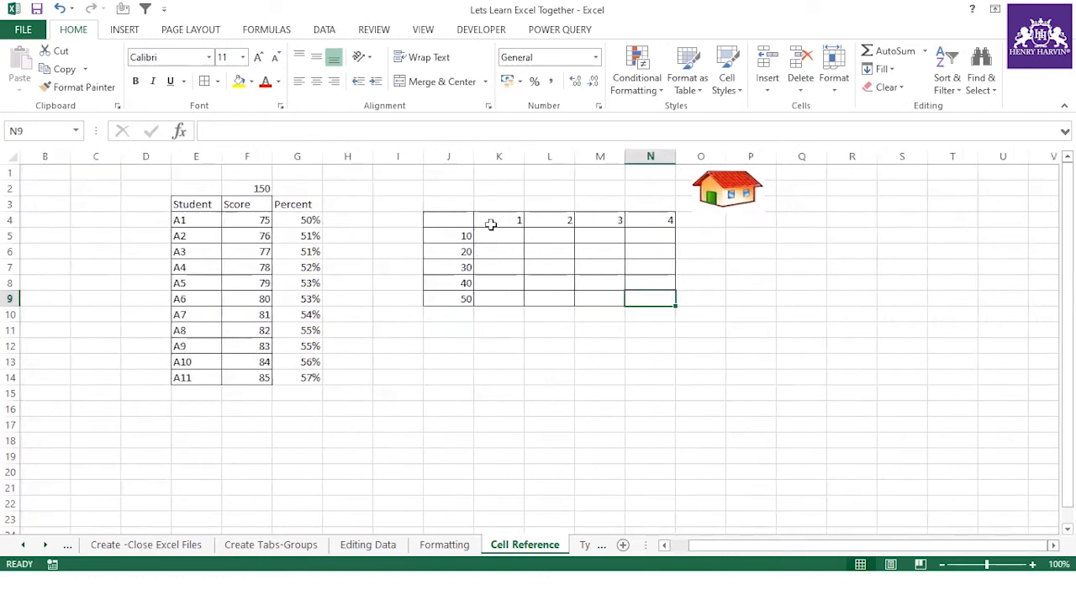
left_click_drag(490, 221, 664, 224)
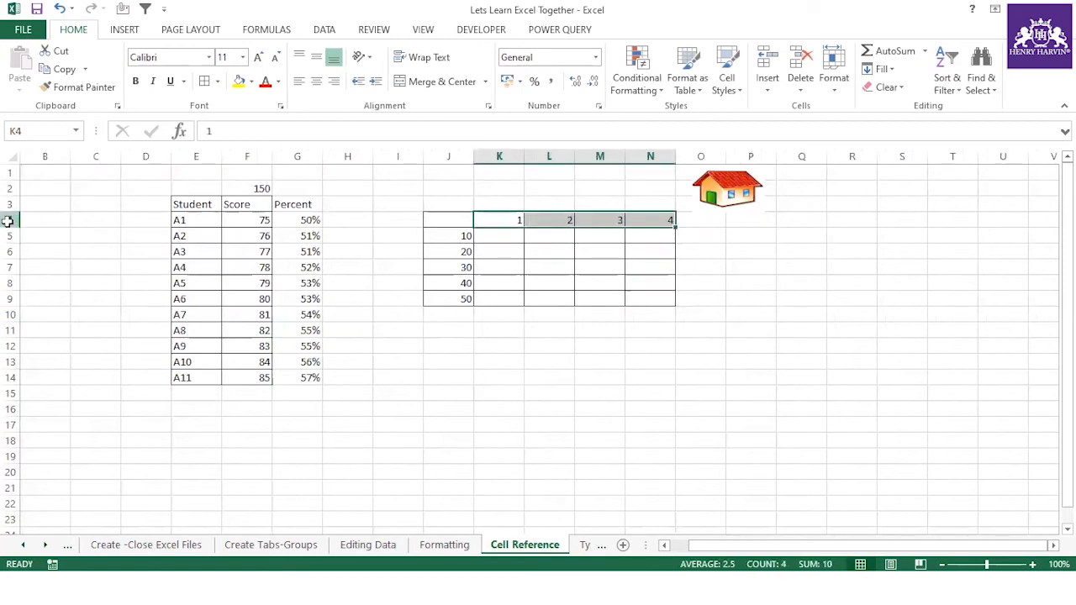
left_click(11, 220)
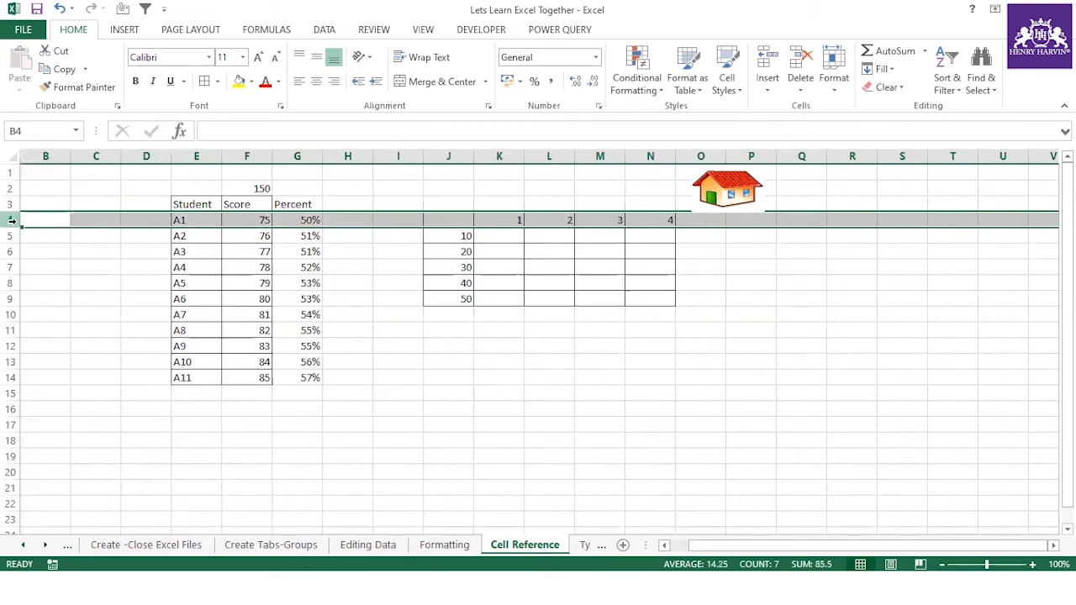
left_click(8, 235)
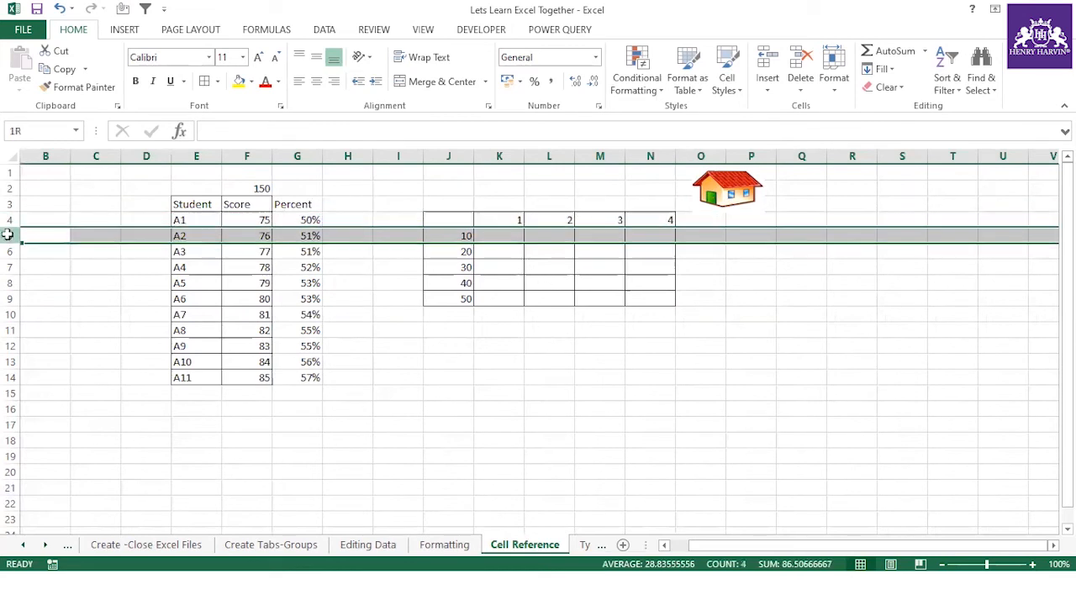
left_click(8, 252)
left_click(8, 268)
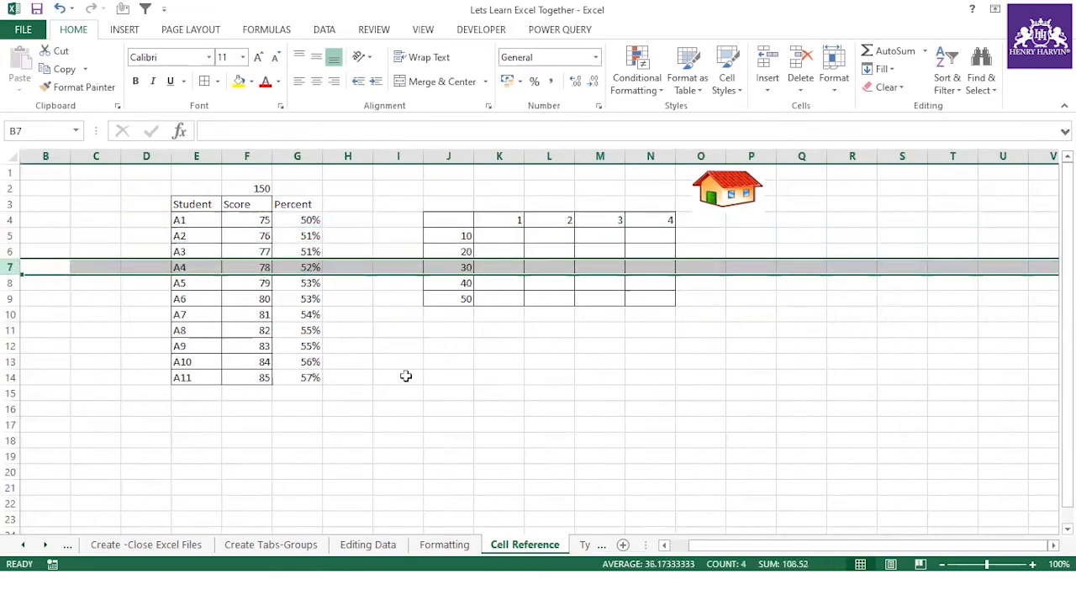
left_click(406, 376)
left_click(448, 157)
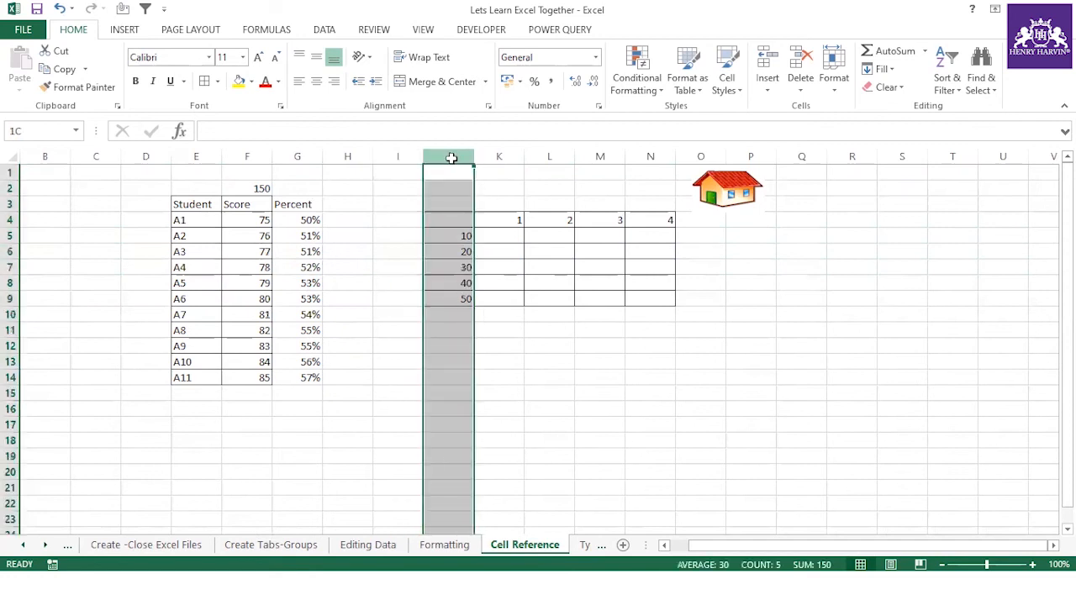
left_click(501, 158)
left_click(556, 156)
left_click(596, 156)
left_click(632, 157)
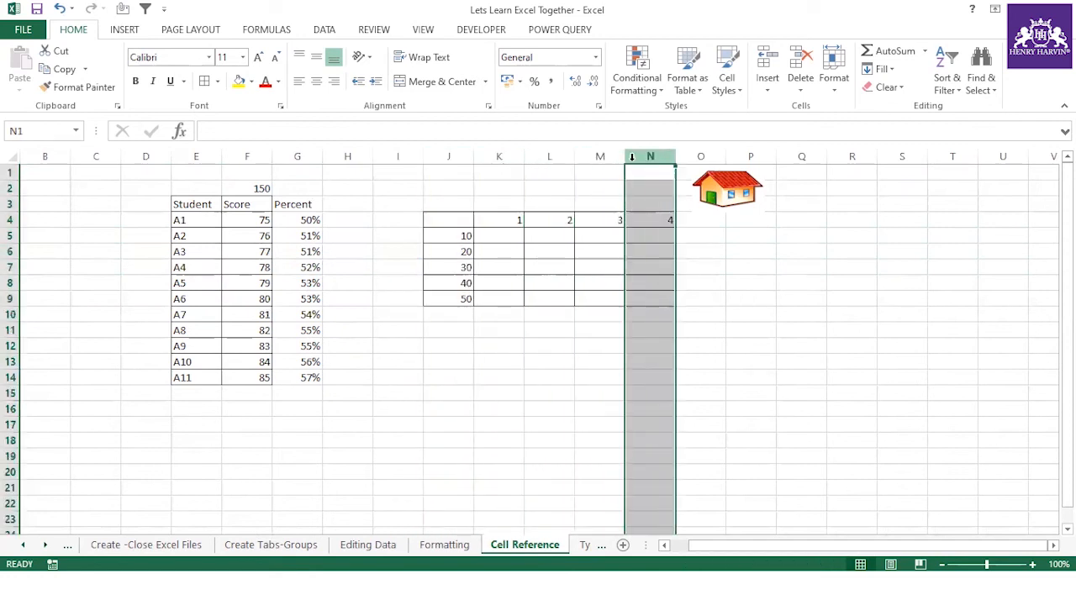
Move the house picture away from the grid to columns S and T at the top of the sheet.
right_click(728, 185)
key("Escape")
left_click_drag(728, 186, 928, 185)
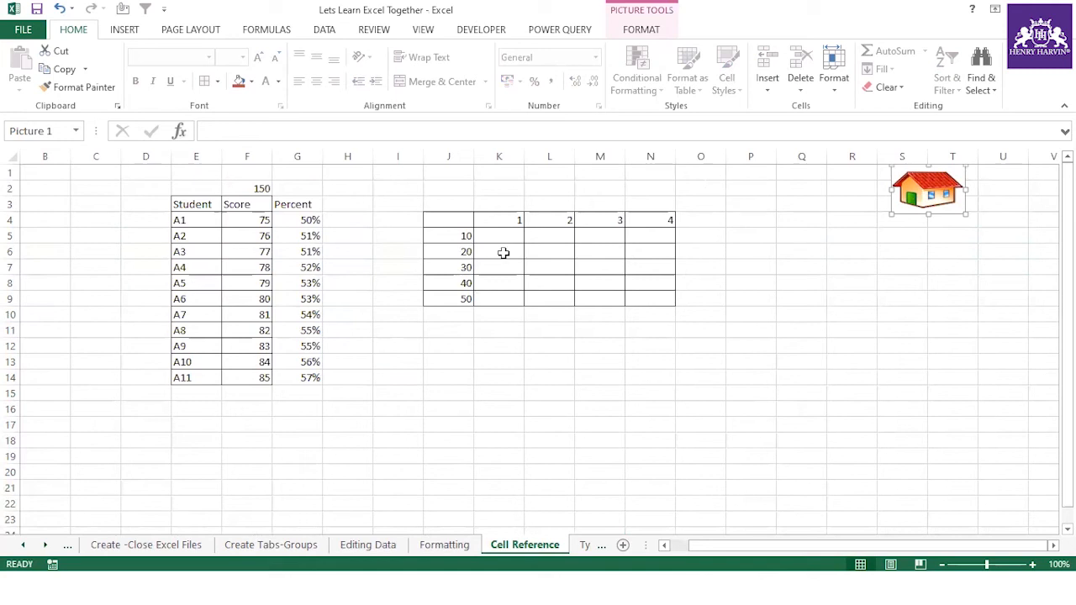
Enter the formula =J5*K4 in K5 to multiply the row value by the column value.
left_click(499, 219)
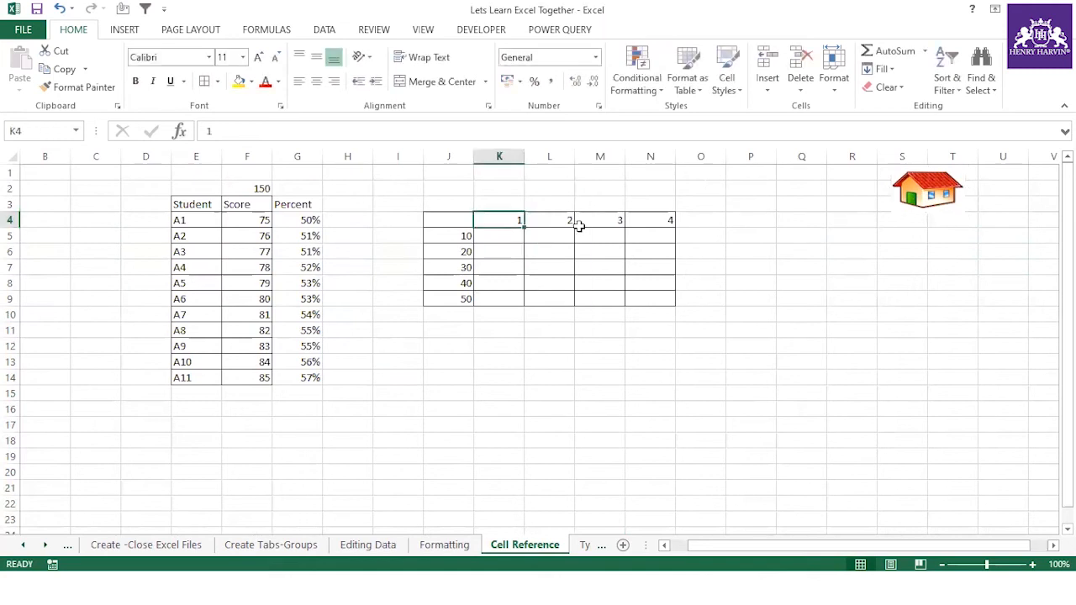
left_click(494, 233)
type("=")
left_click(438, 236)
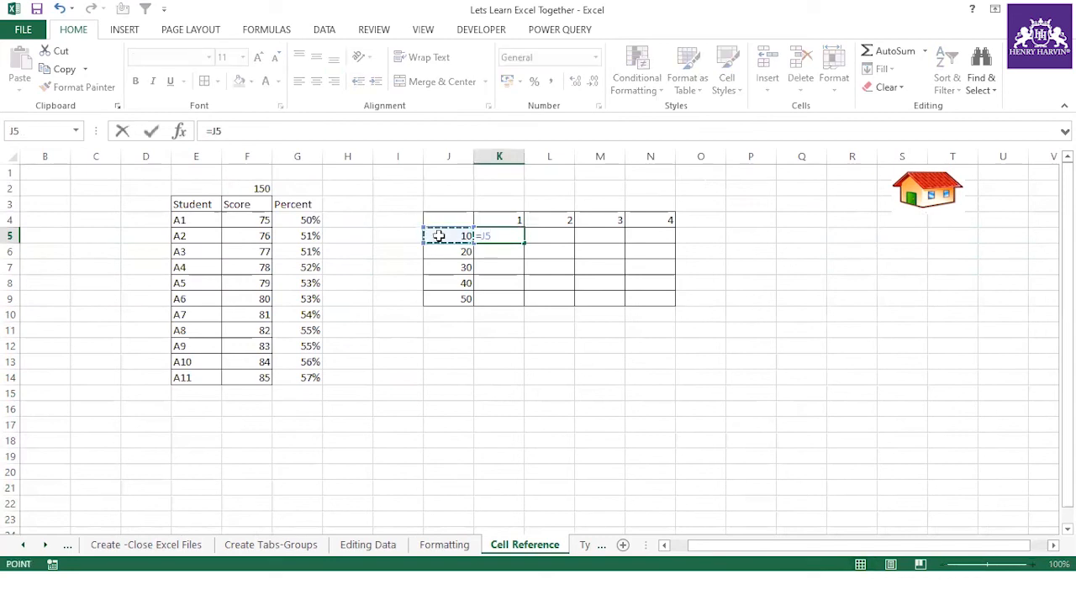
type("*")
left_click(516, 221)
key("Return")
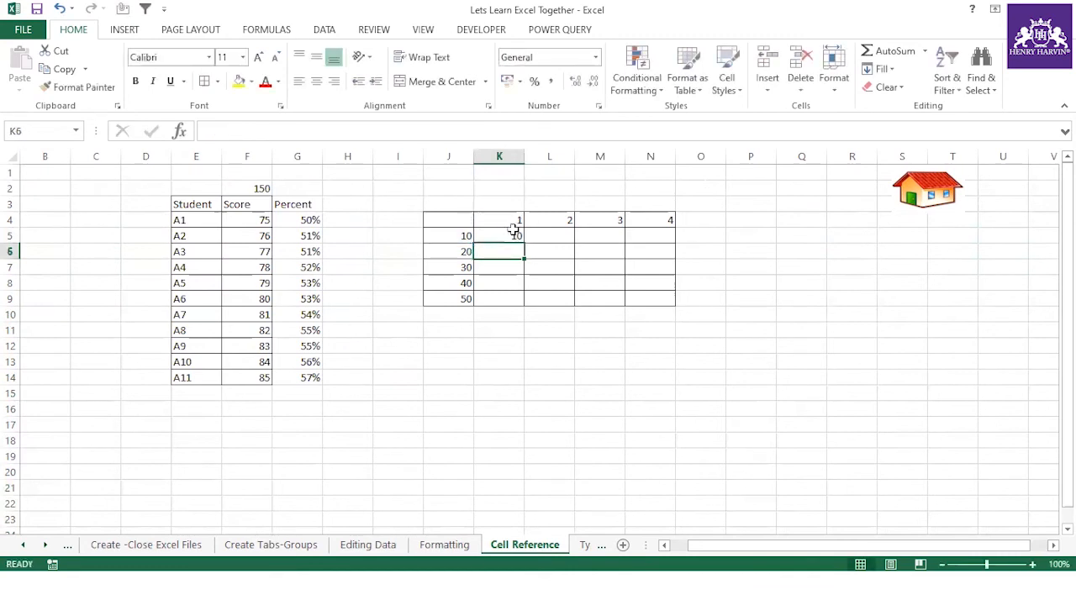
Fill the K5 formula across row 5 through N5, clearing the extra filled cell O5.
left_click(517, 238)
left_click_drag(521, 244, 697, 244)
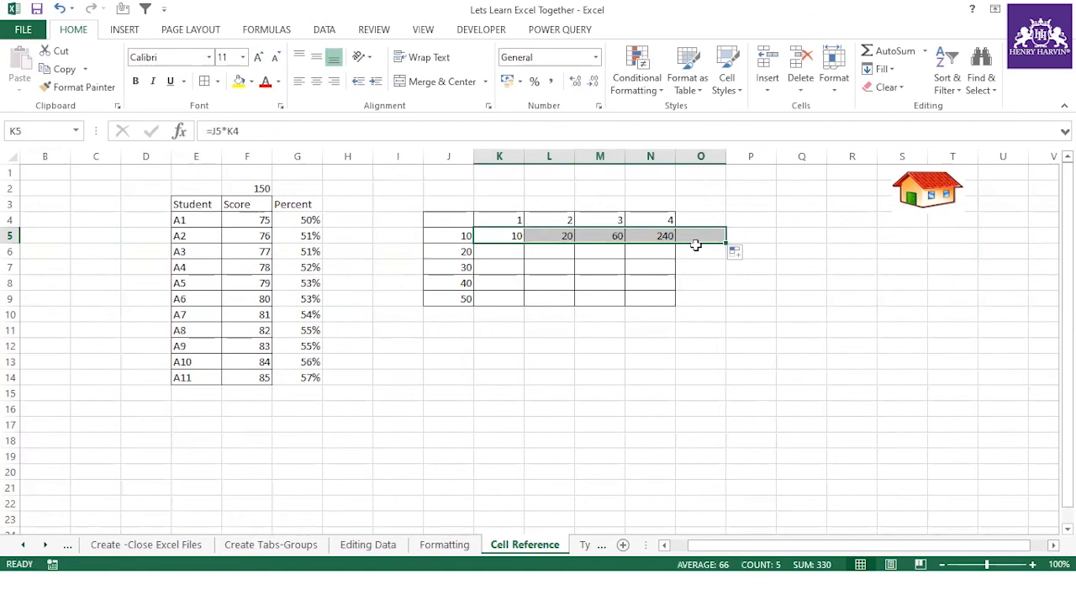
left_click(713, 235)
key("Delete")
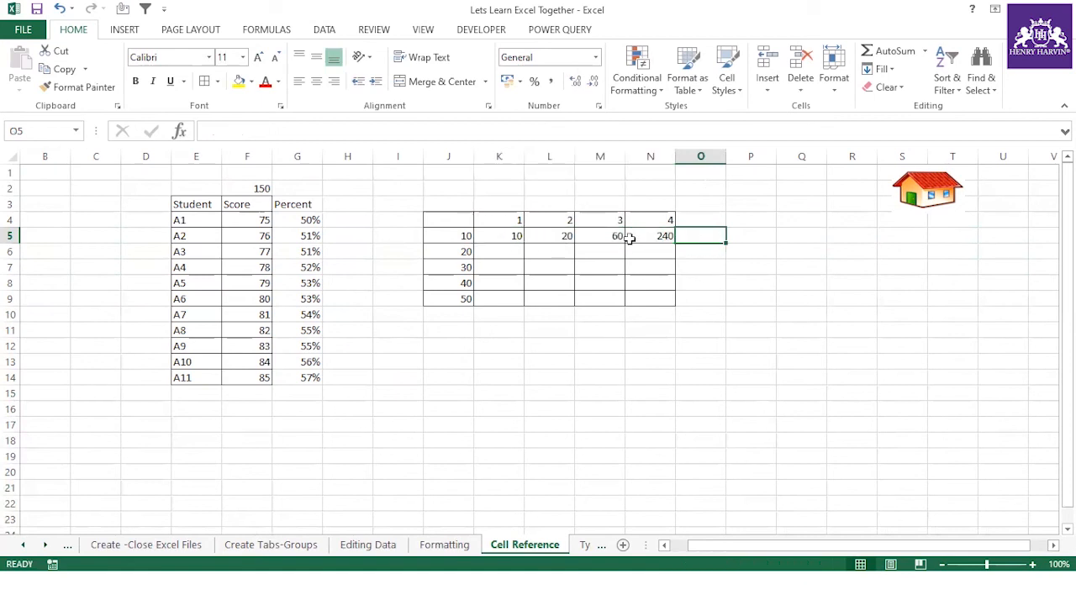
Fill the relative formulas of row 5 down through row 9 so that K5:N9 is complete.
left_click(517, 238)
left_click_drag(520, 241, 664, 308)
left_click(591, 353)
left_click_drag(507, 243, 650, 304)
left_click(601, 345)
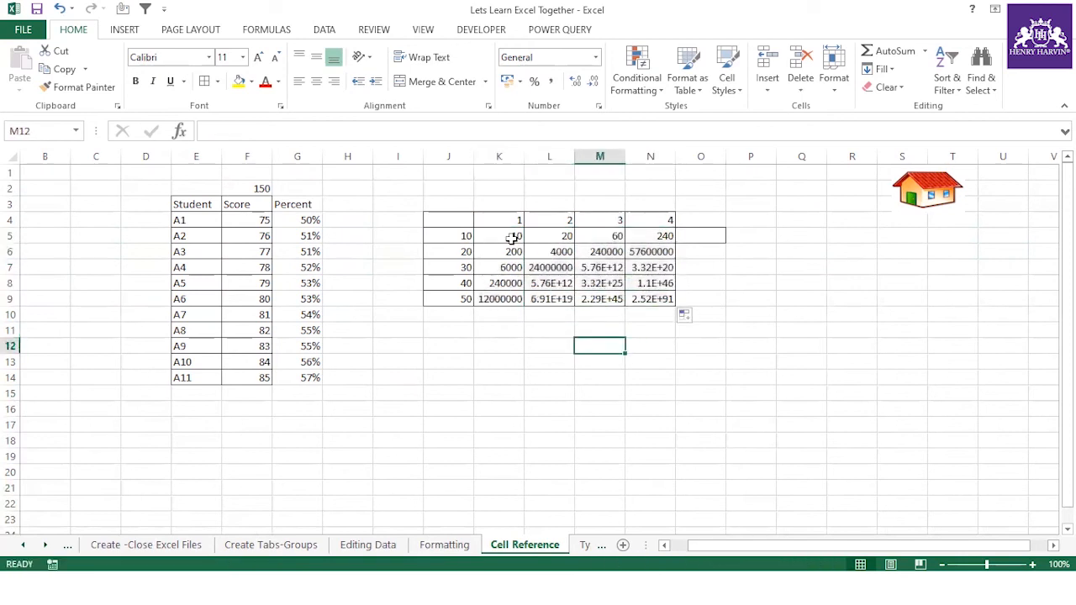
Inspect the relative formulas in K5:N5 and compare the M5 formula with the row header J5 and column header M4.
left_click(510, 237)
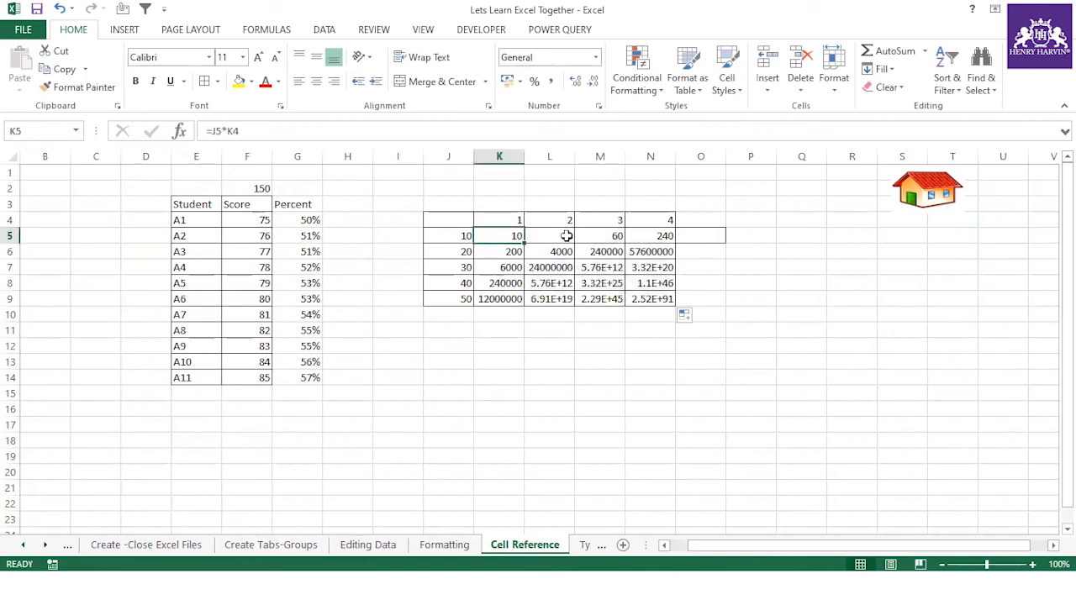
left_click(562, 236)
left_click(622, 238)
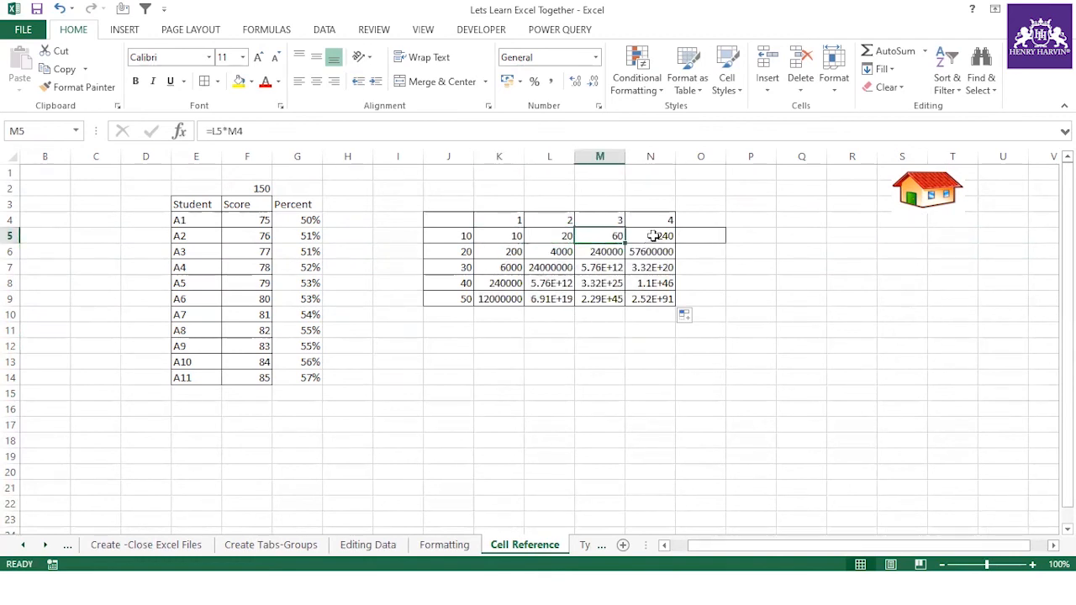
left_click(654, 236)
left_click(463, 235)
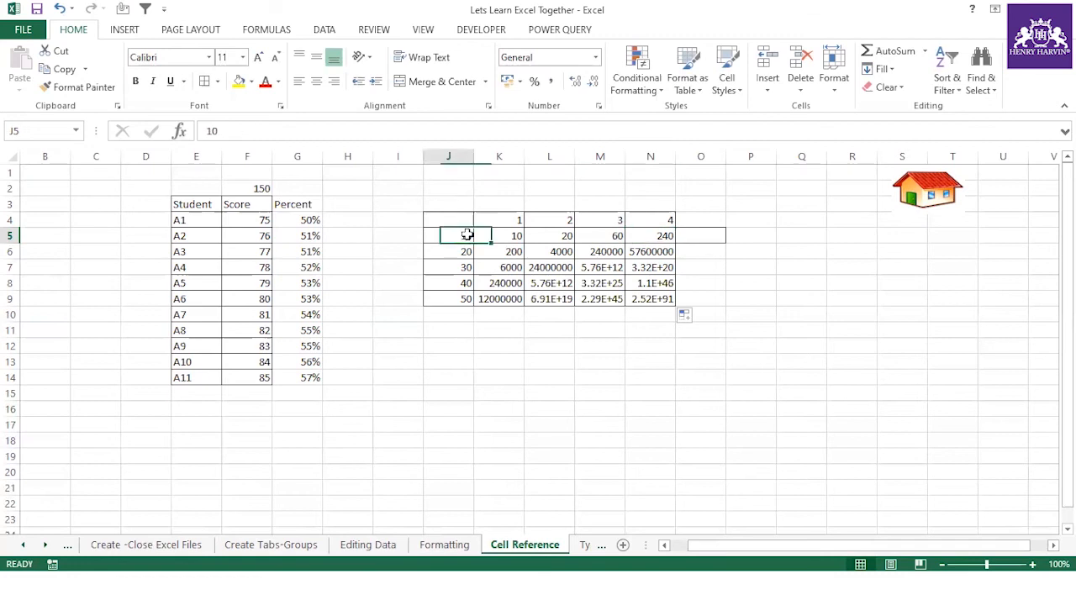
left_click(616, 220)
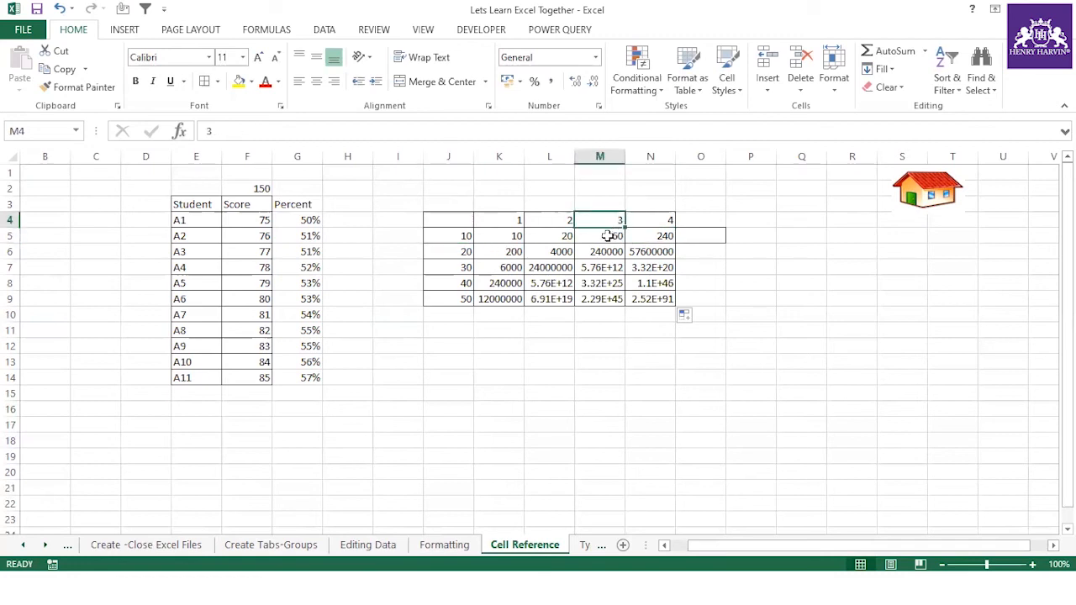
left_click(607, 236)
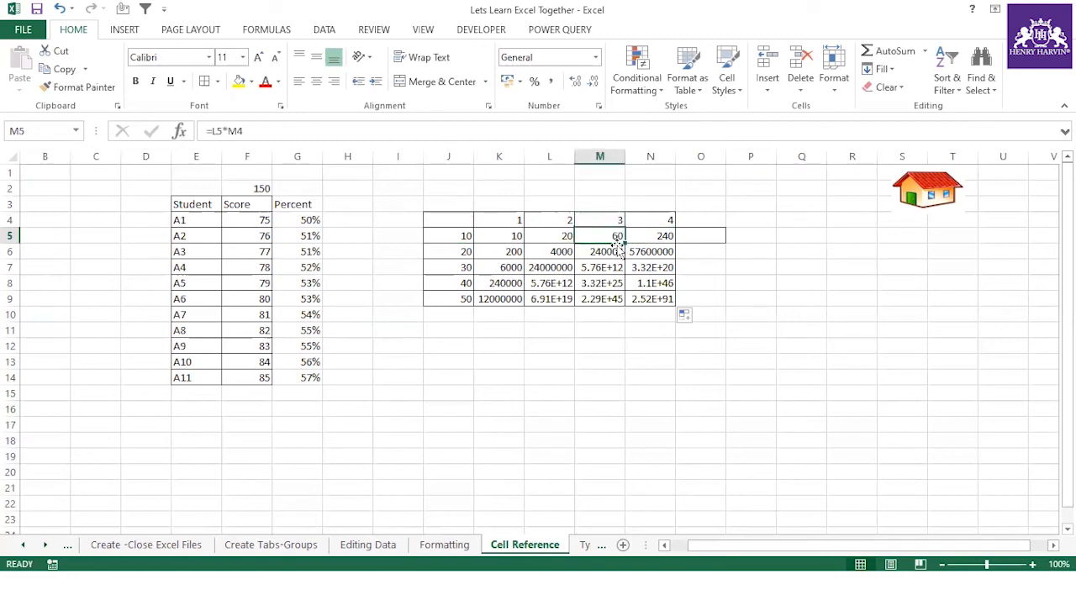
Clear the relative-reference formulas from K5:N9.
left_click_drag(512, 235, 653, 297)
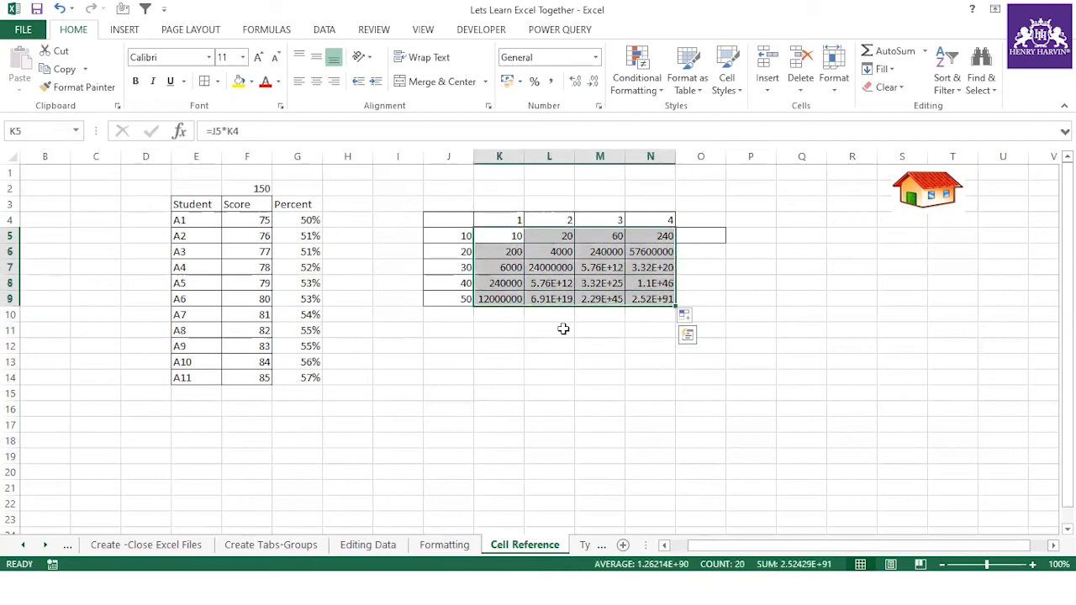
key("Delete")
left_click(555, 346)
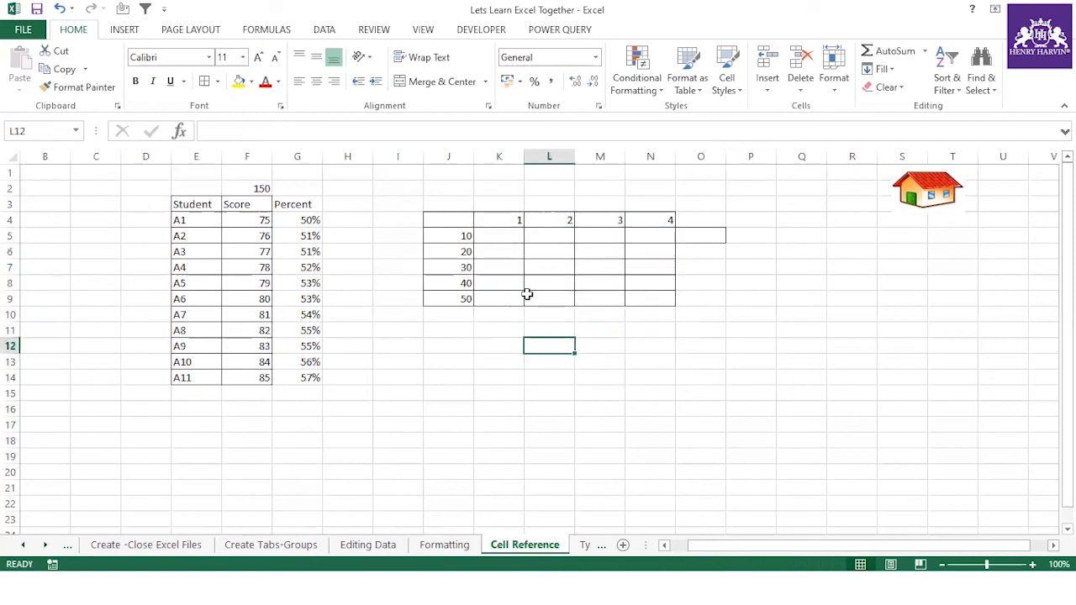
Enter the formula =J5*K4 in K5 to multiply the row header by the column header.
left_click(498, 225)
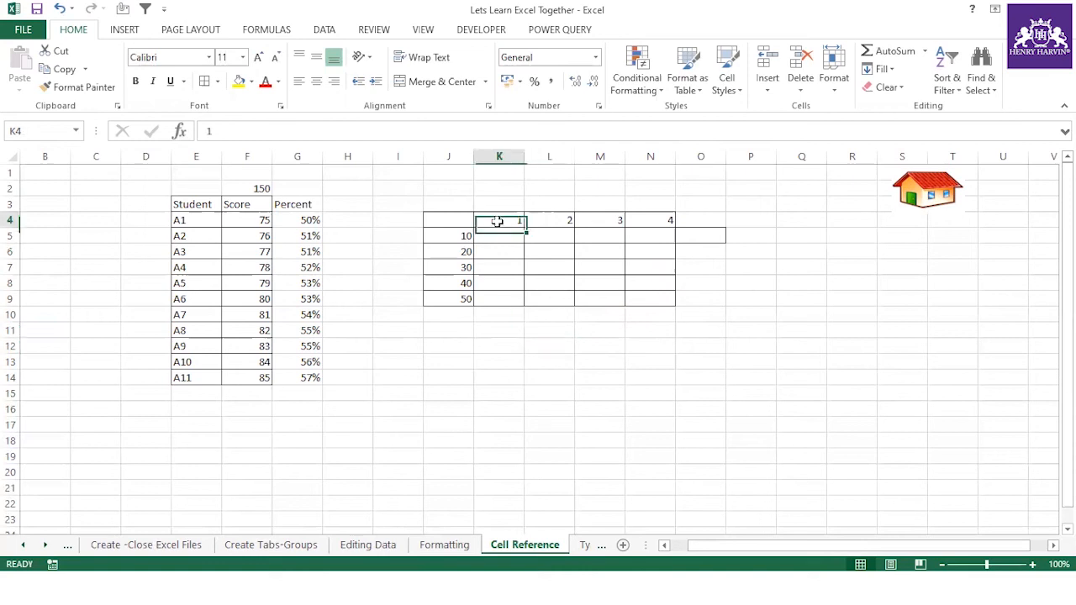
left_click(9, 219)
left_click_drag(463, 237, 461, 299)
left_click(492, 238)
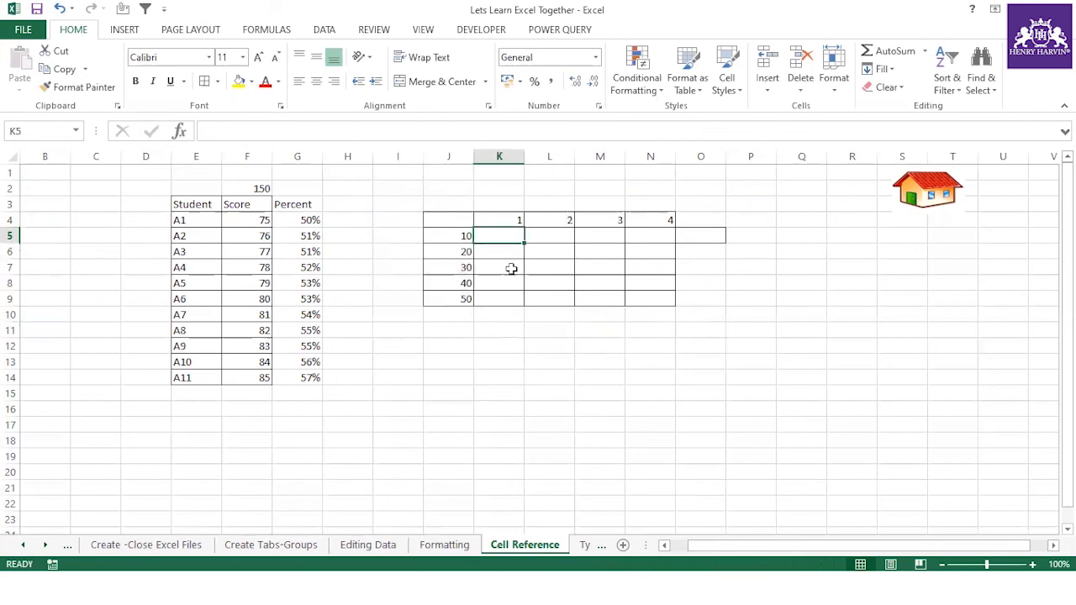
type("=")
left_click(465, 236)
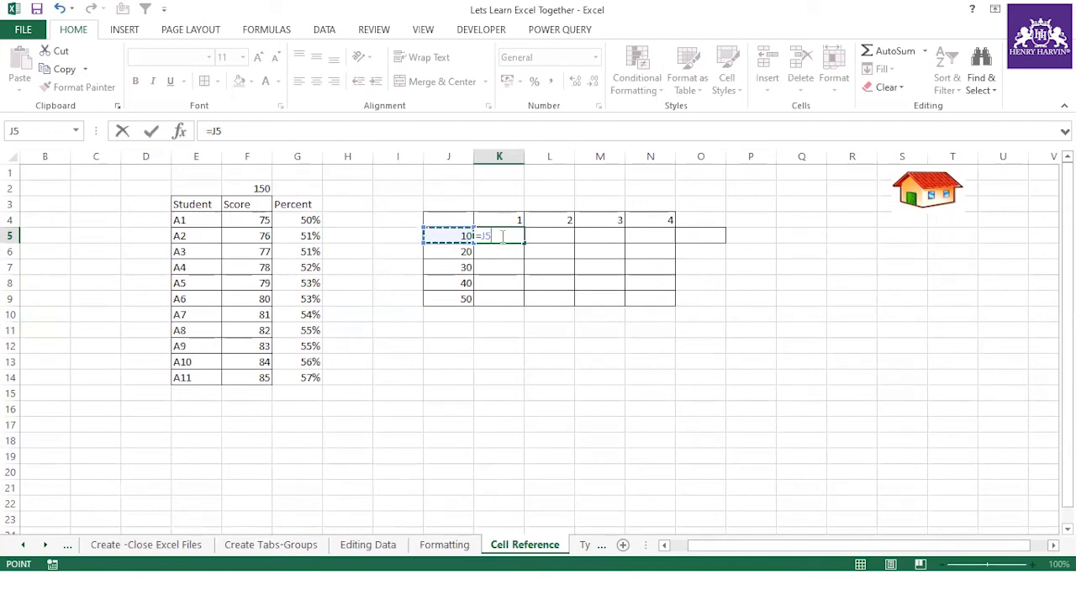
type("*")
left_click(507, 219)
key("Return")
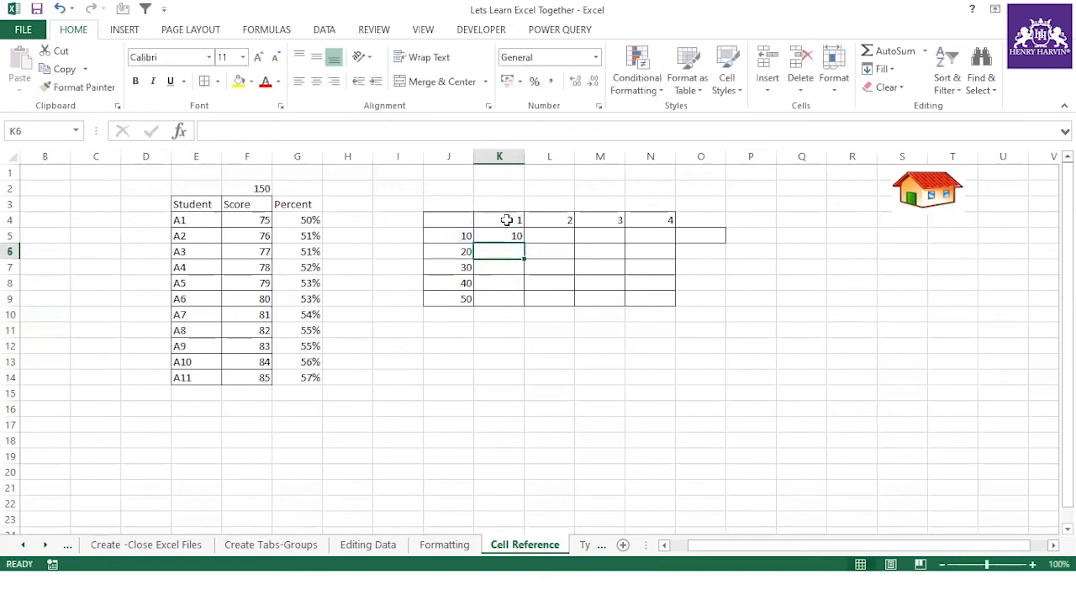
Lock only the column of the J5 reference in the K5 formula, making it $J5.
left_click(510, 234)
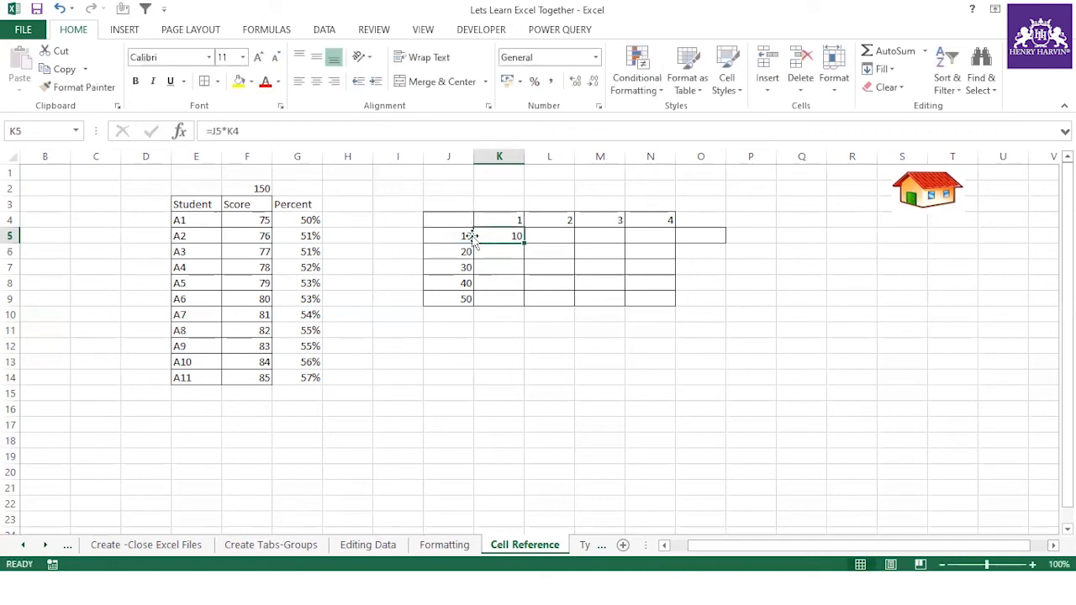
left_click(218, 131)
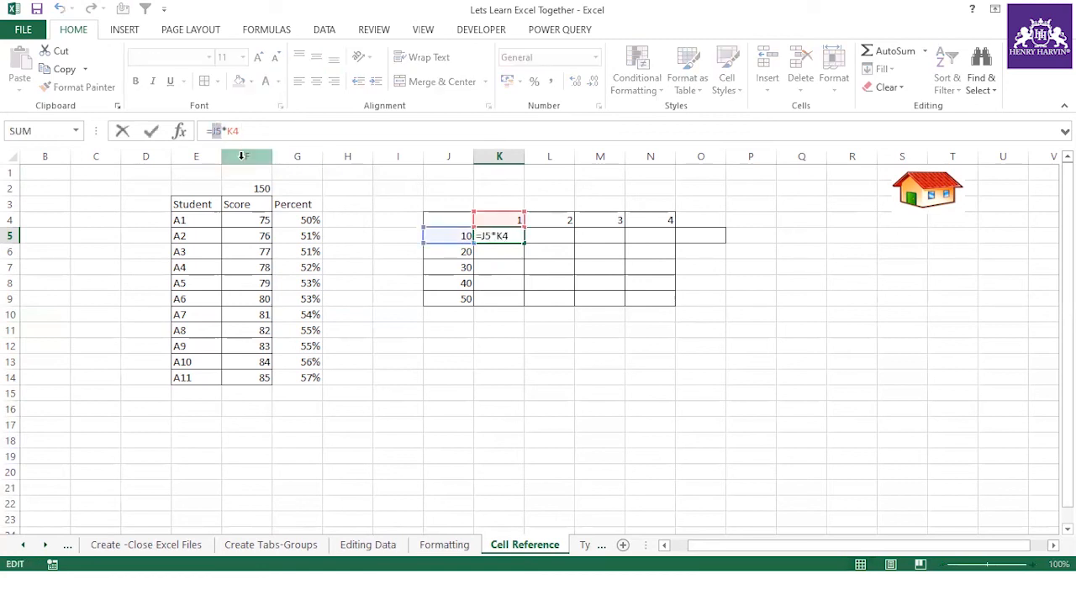
key("F4")
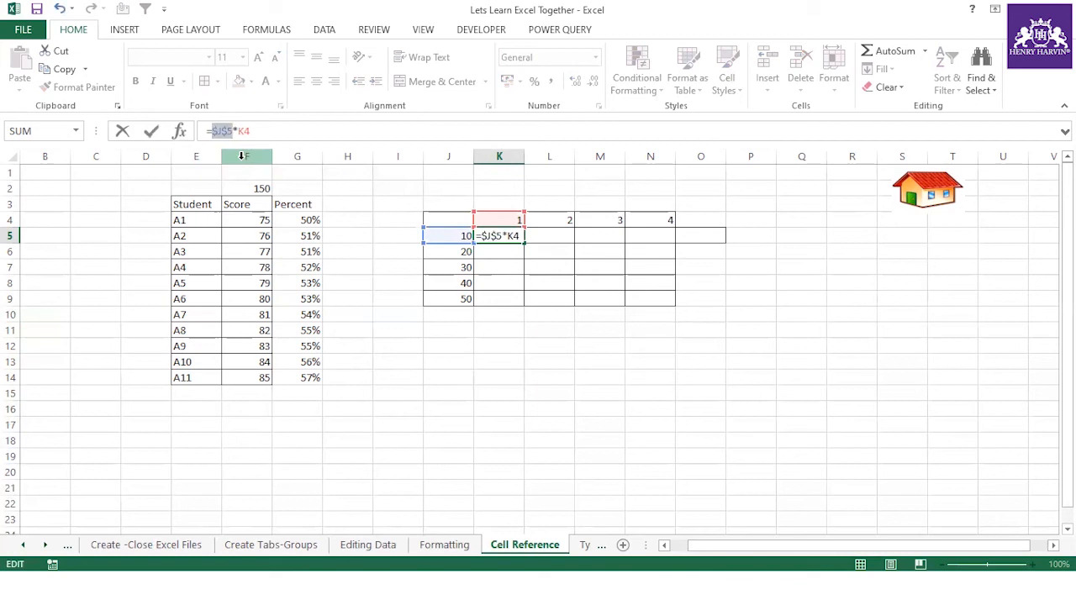
key("F4")
key("F4")
Lock only the row of the K4 reference as K$4 and fill the K5 formula =$J5*K$4 across K5:N9.
left_click(249, 130)
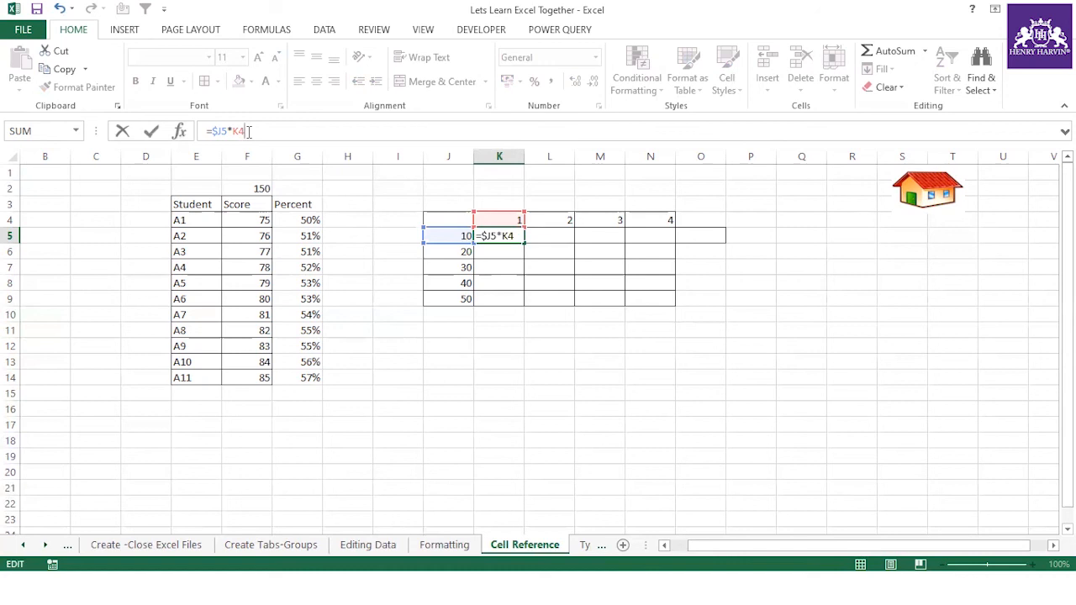
key("F4")
key("F4")
key("Return")
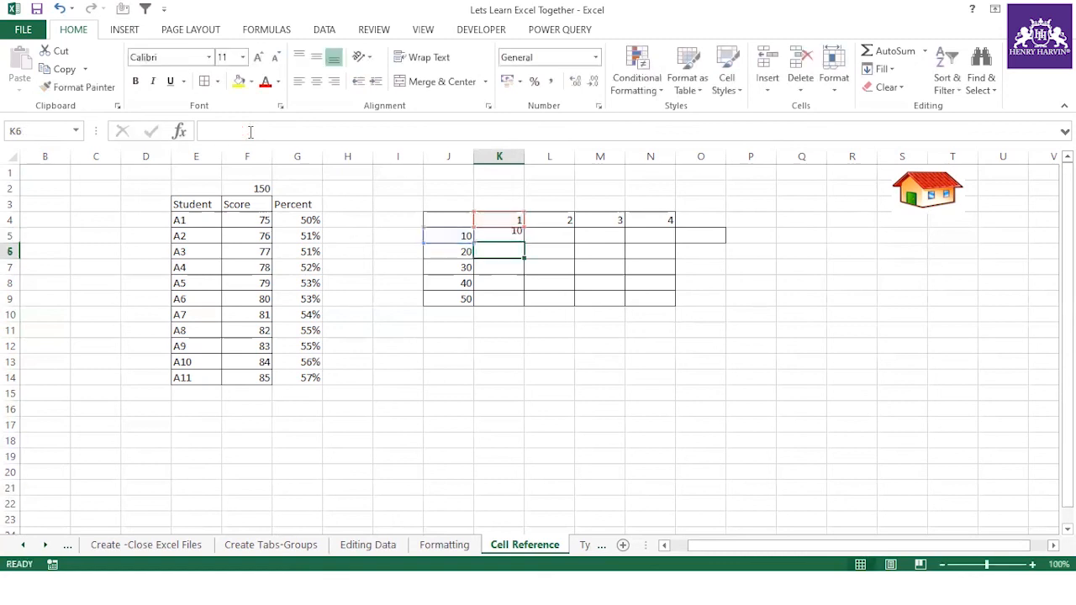
left_click(515, 236)
left_click_drag(525, 245, 672, 338)
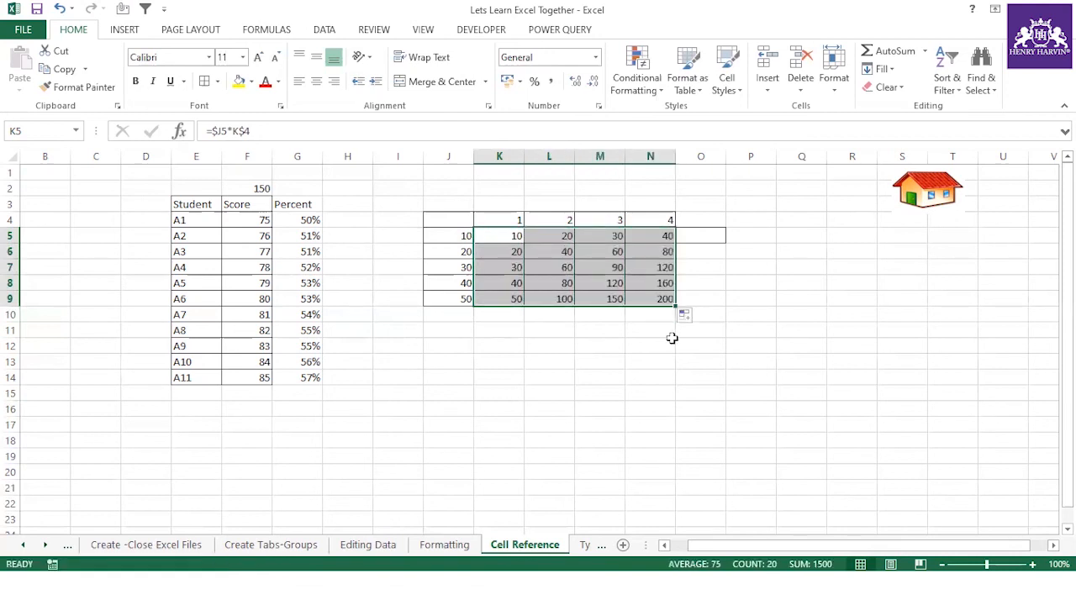
Check each product in row 8 against the row header J8 and its column header in K4:N4.
left_click(463, 282)
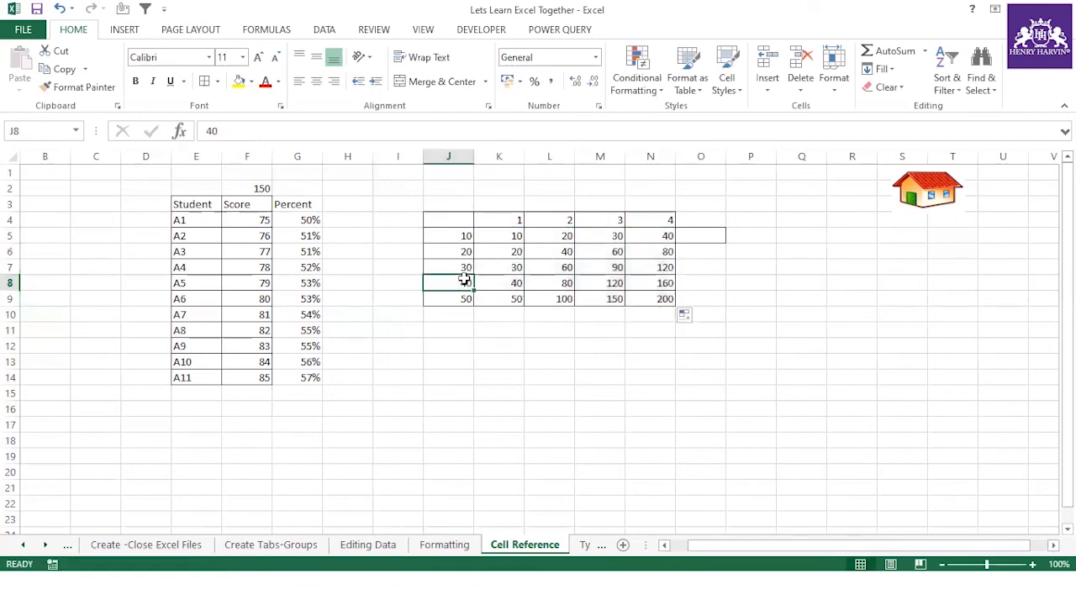
left_click(511, 221)
left_click(492, 282)
left_click(467, 284)
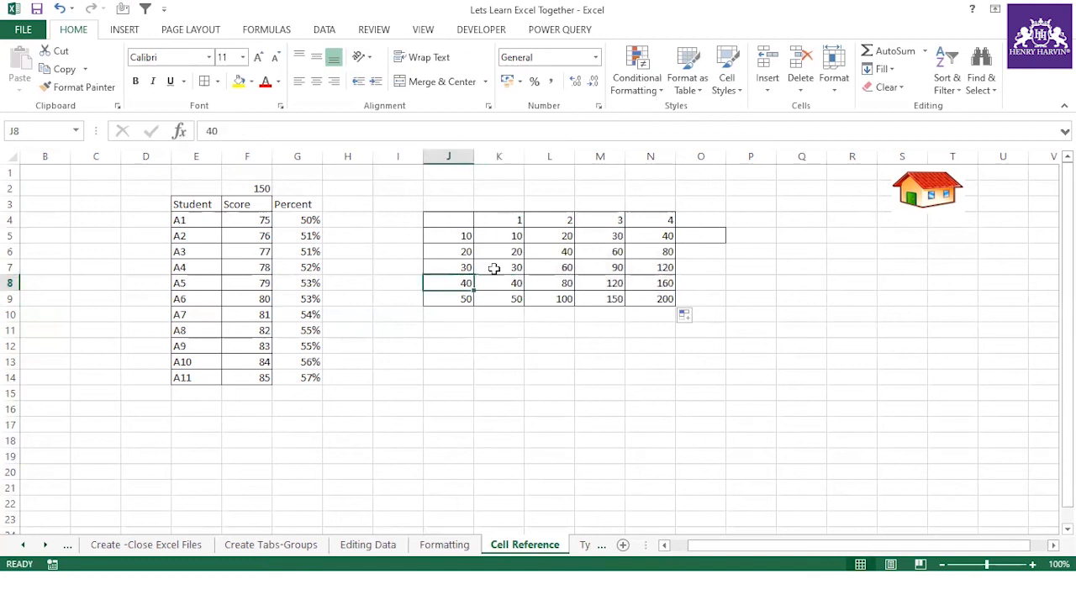
left_click(550, 222)
left_click(555, 283)
left_click(465, 284)
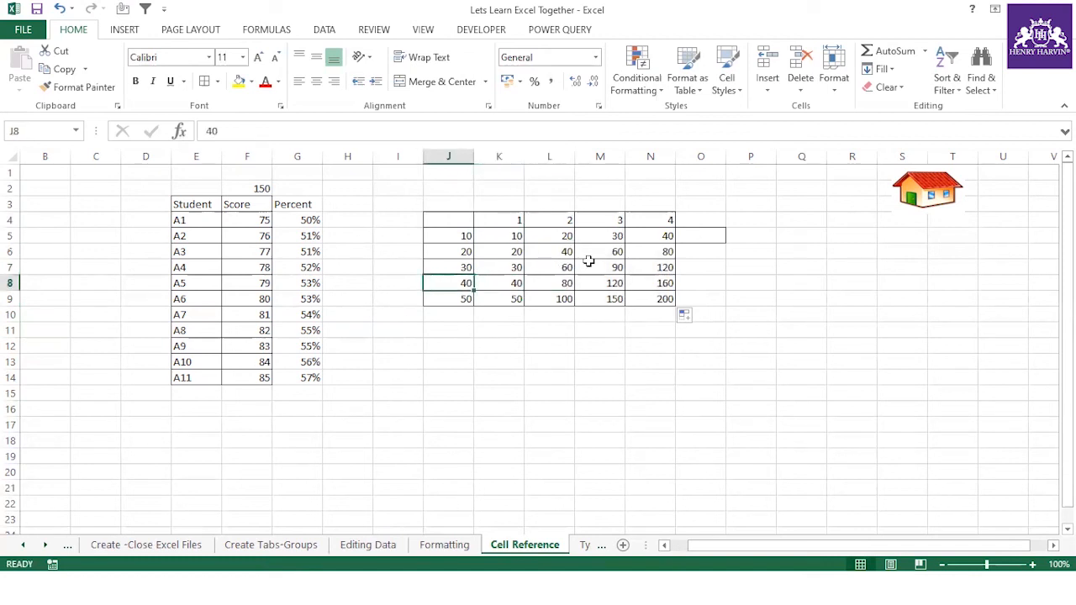
left_click(620, 220)
left_click(607, 283)
left_click(451, 284)
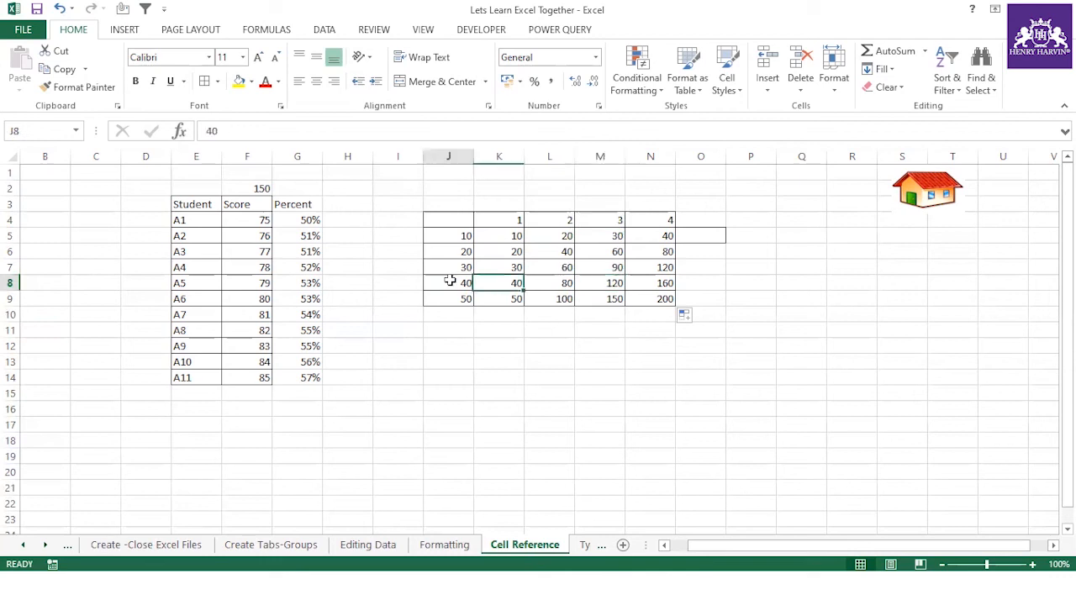
left_click(654, 221)
left_click(664, 283)
Check the M9 product against its headers J9 and M4, and review the rest of the filled grid.
left_click(464, 295)
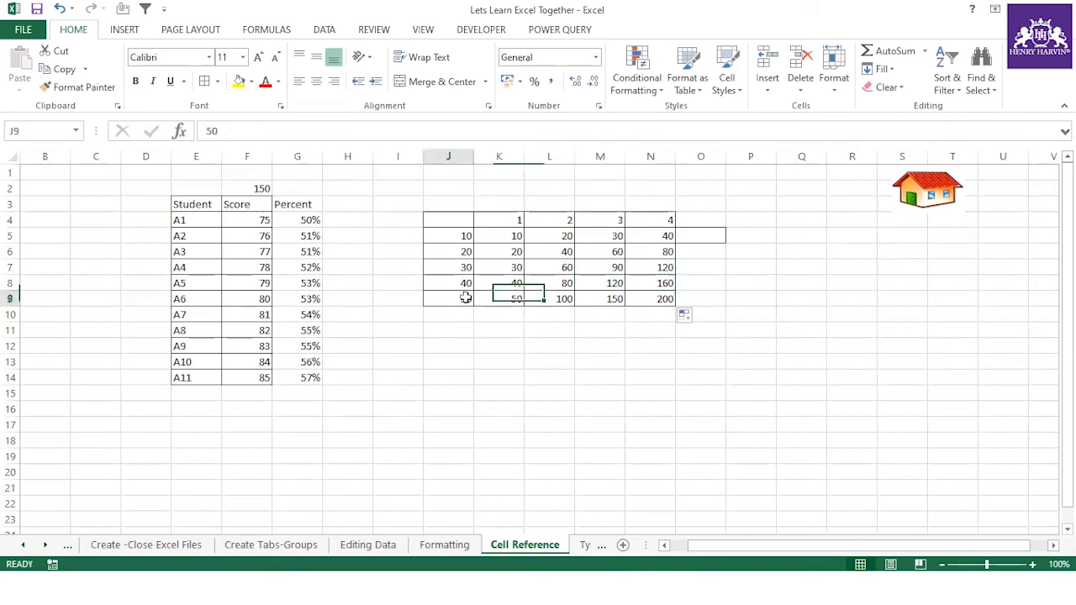
left_click(618, 221)
left_click(611, 300)
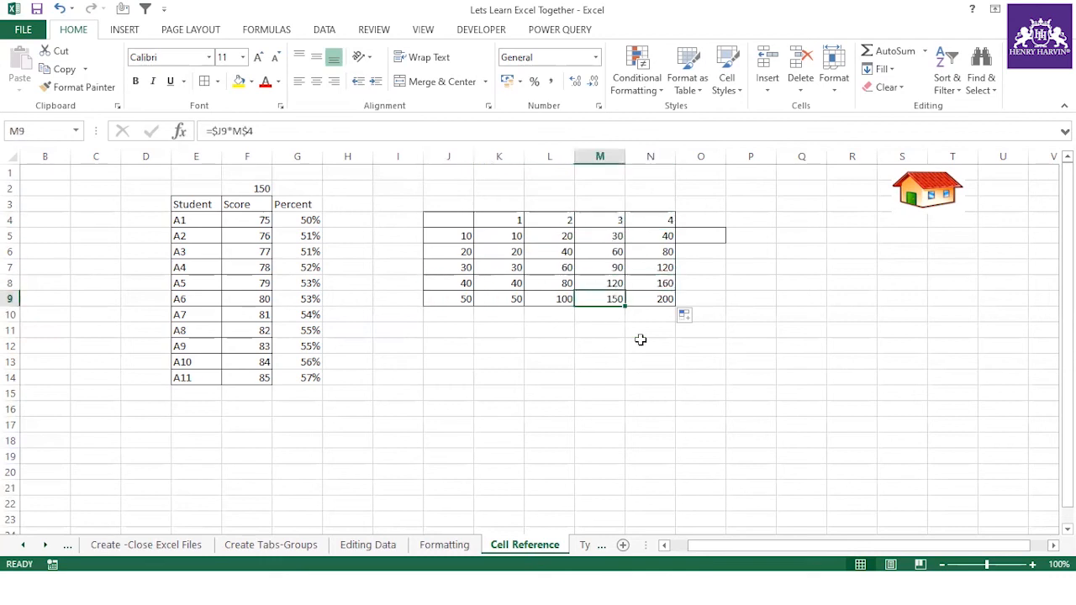
left_click(612, 371)
left_click_drag(472, 221, 663, 295)
left_click(520, 278)
left_click(545, 249)
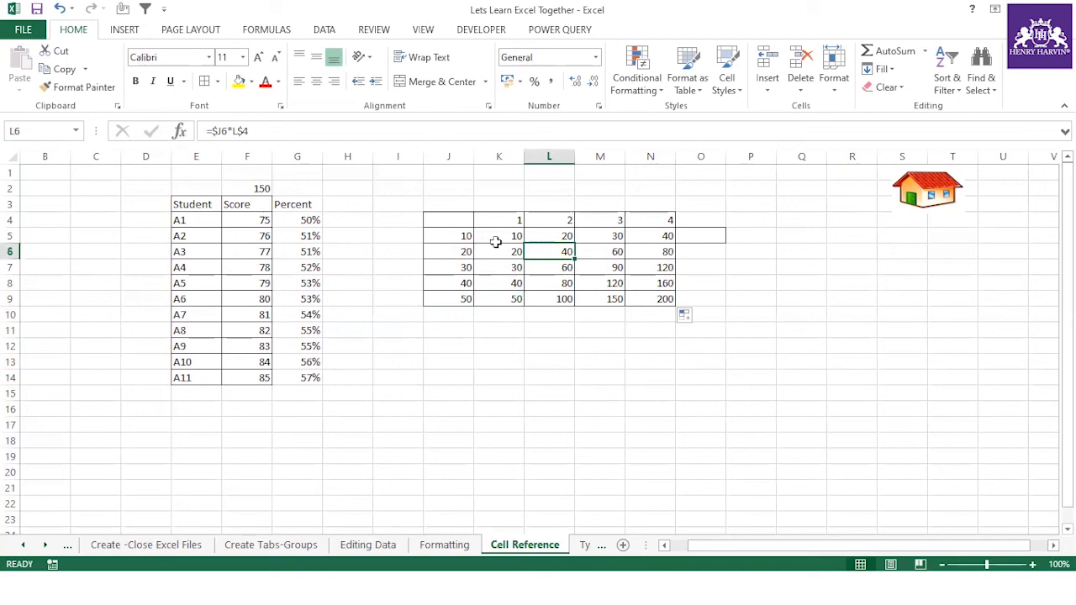
Clear the mixed-reference formulas from K5:N9.
left_click_drag(501, 234, 650, 293)
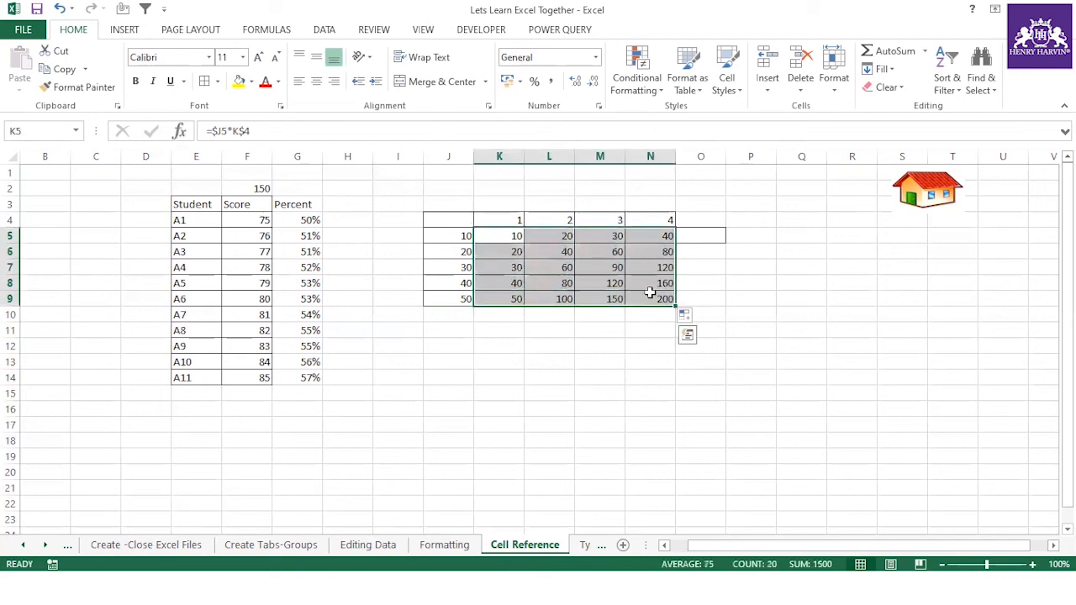
key("Delete")
left_click(507, 364)
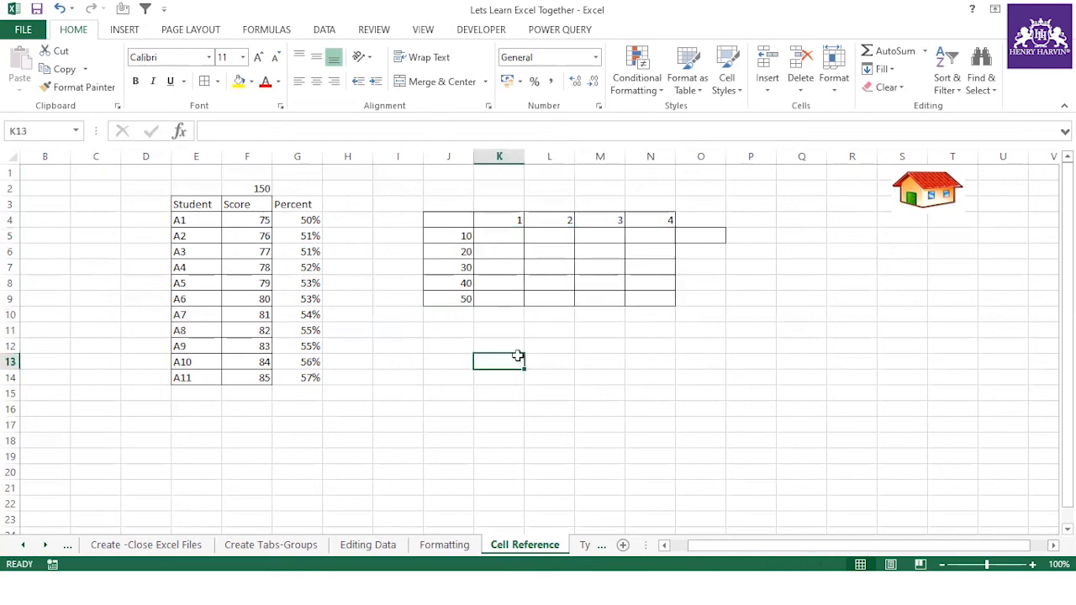
Examine which headers must stay fixed: the values J5:J9 in column J and the values K4:N4 in row 4.
left_click(491, 236)
left_click_drag(466, 235, 465, 295)
left_click_drag(466, 236, 467, 301)
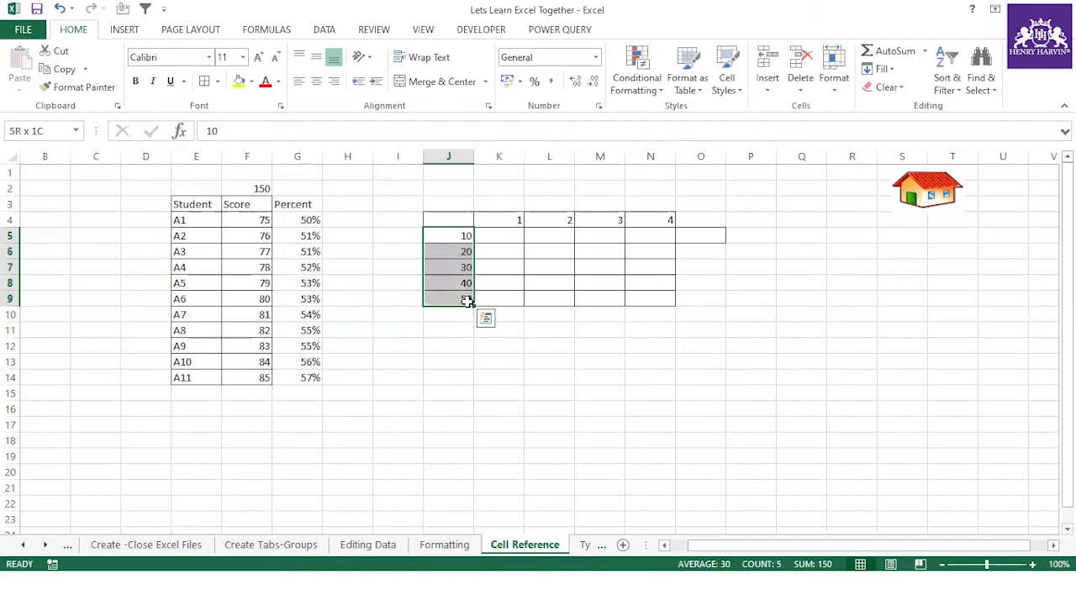
left_click(454, 157)
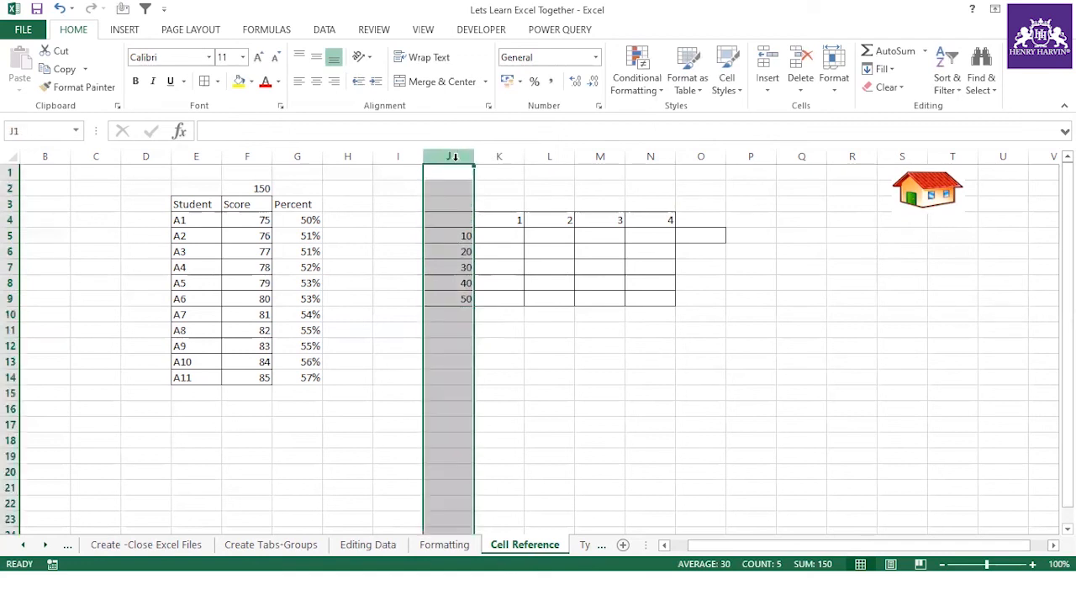
left_click_drag(491, 241, 639, 242)
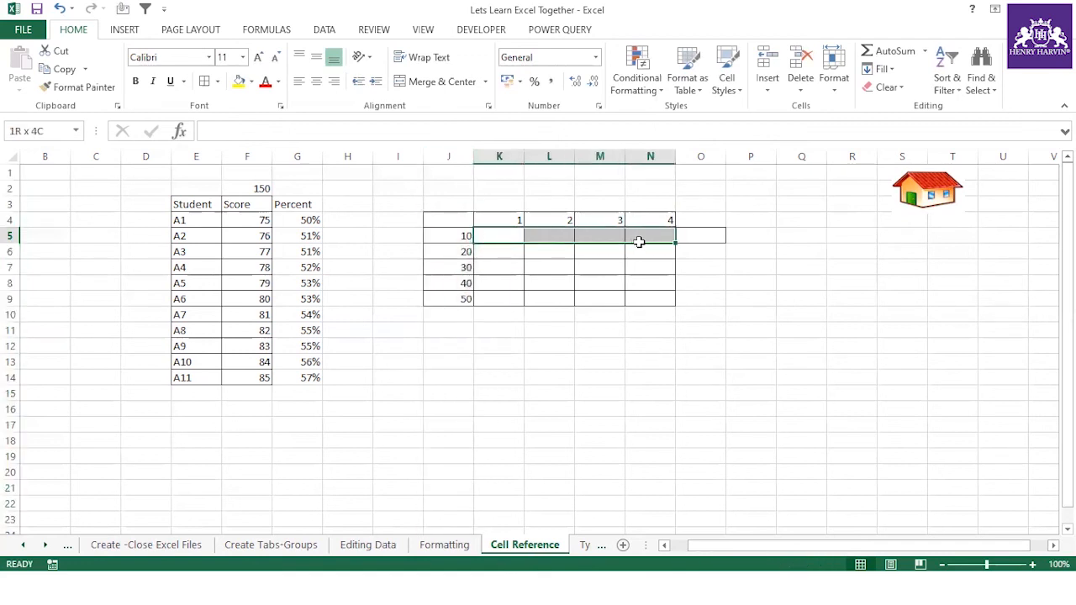
left_click_drag(502, 221, 661, 229)
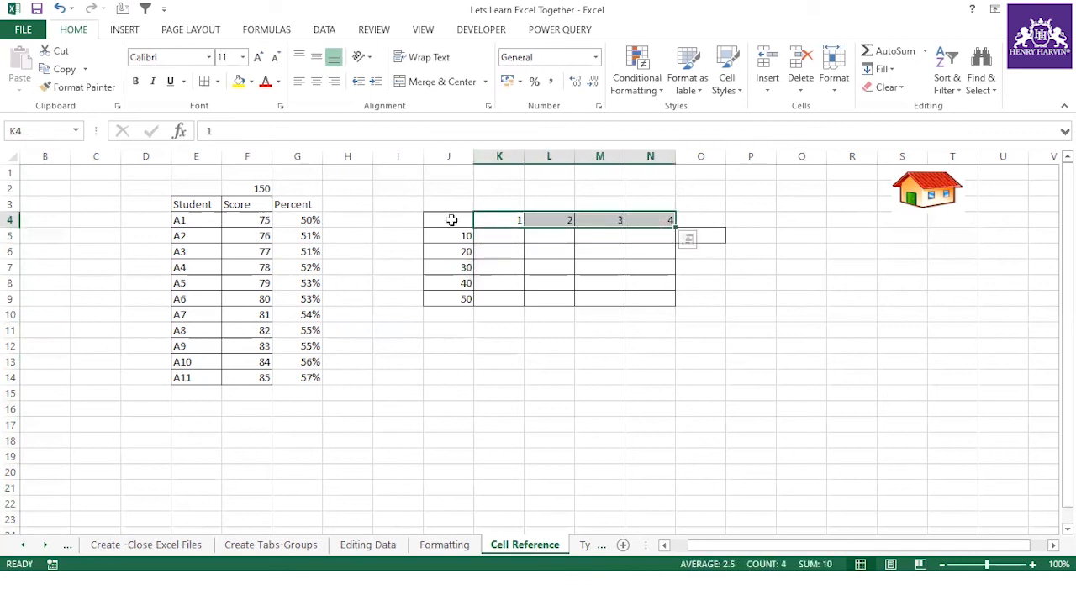
left_click(12, 219)
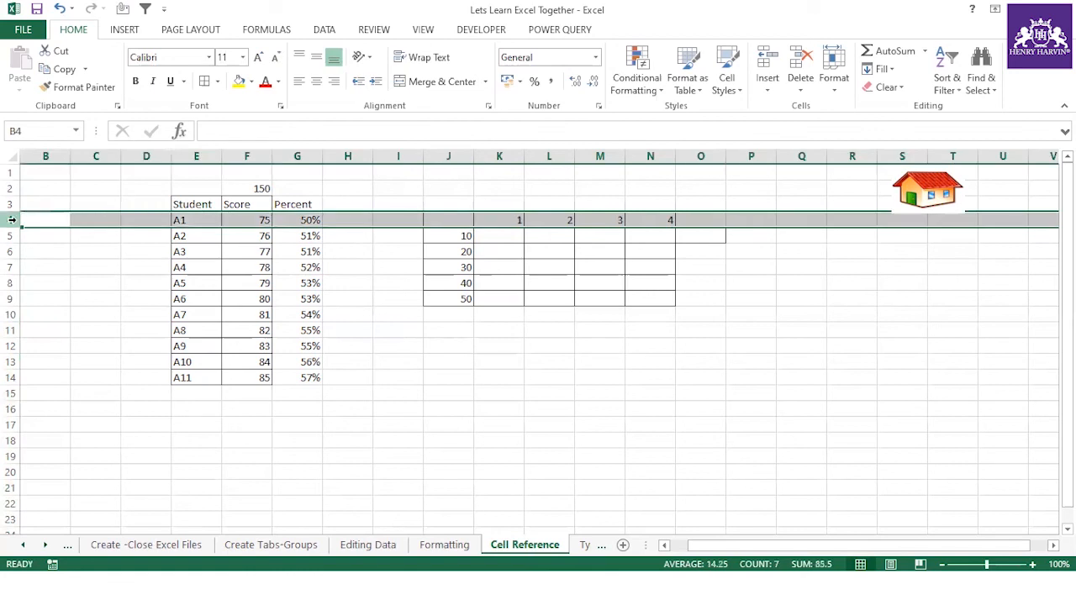
left_click(447, 155)
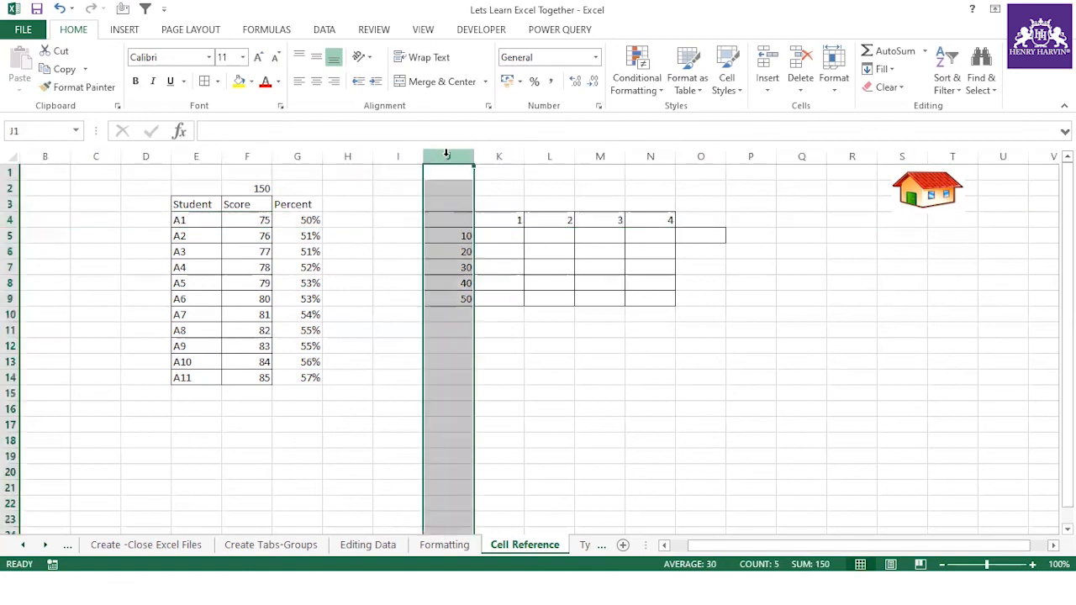
Enter the relative formula =J5*K4 in K5 again and reselect the cell.
left_click(499, 235)
type("=")
left_click(464, 236)
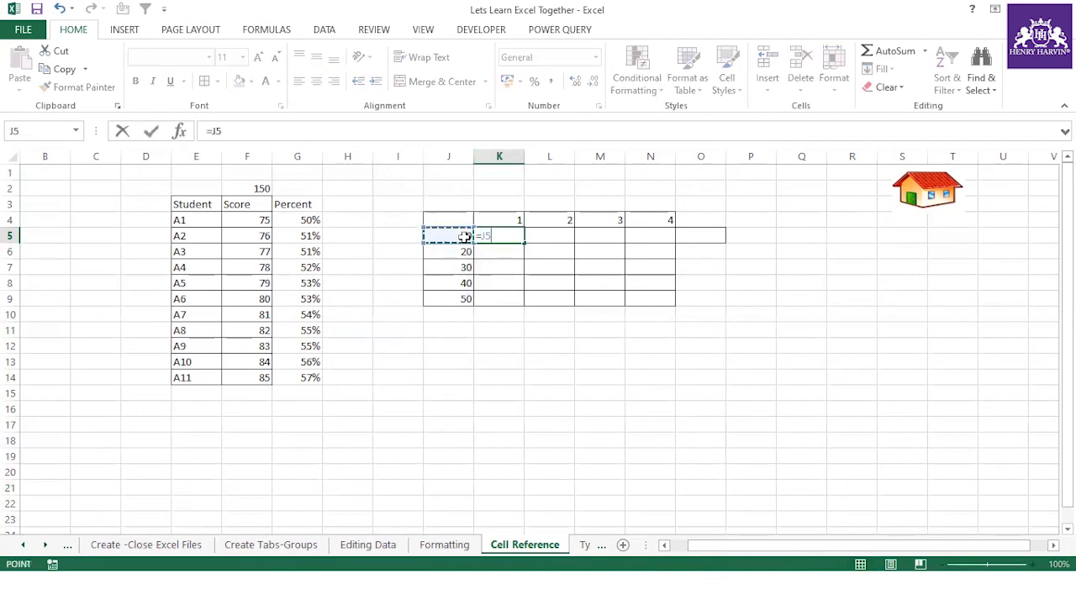
type("*")
left_click(500, 220)
key("Return")
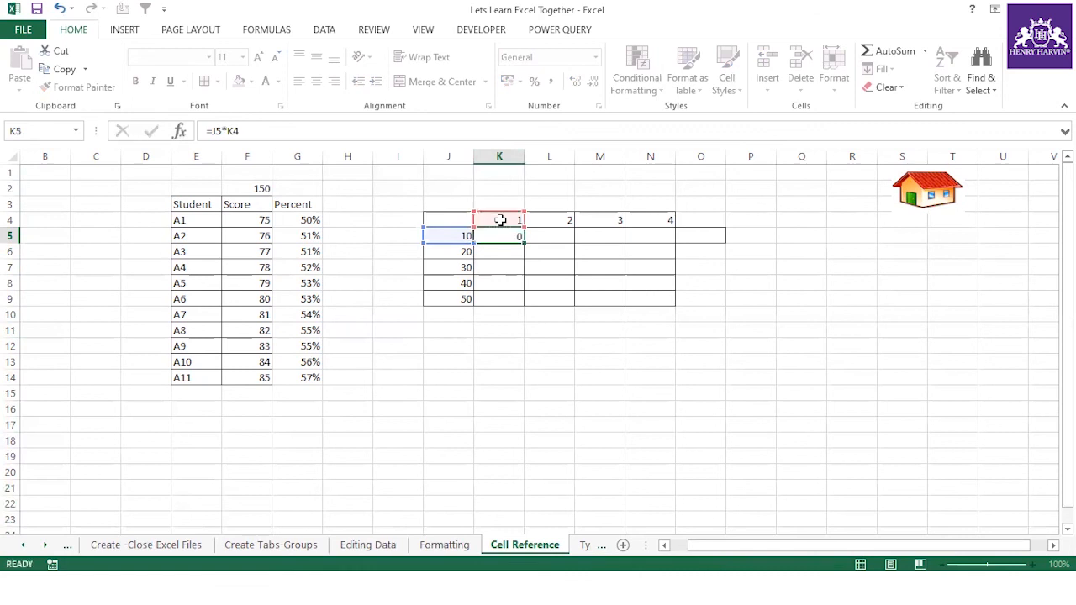
left_click(511, 236)
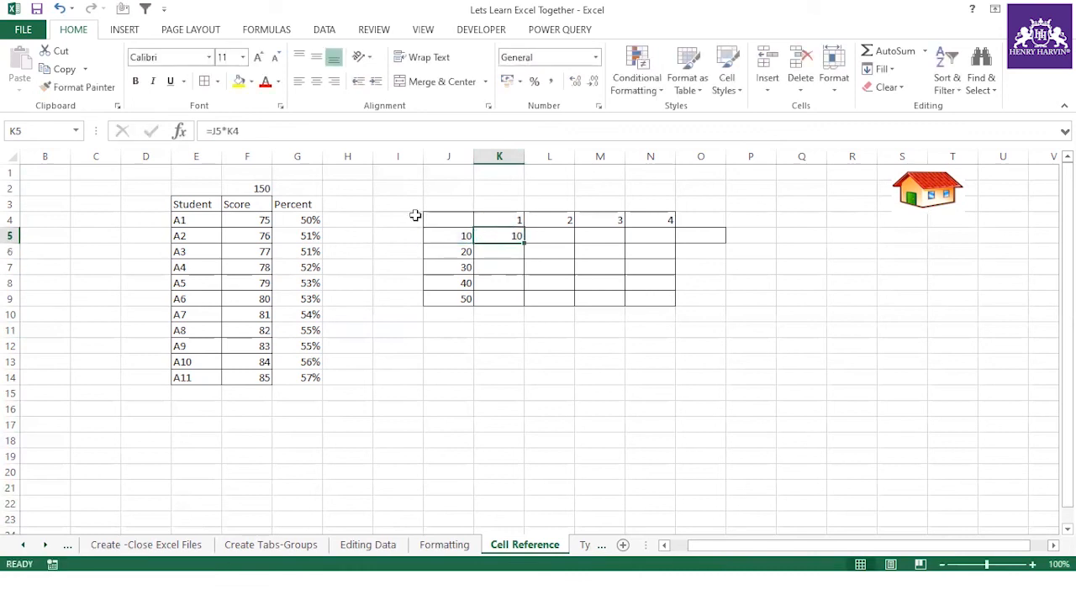
Change the J5 reference in K5's formula to the mixed reference $J5, locking only column J.
left_click(216, 130)
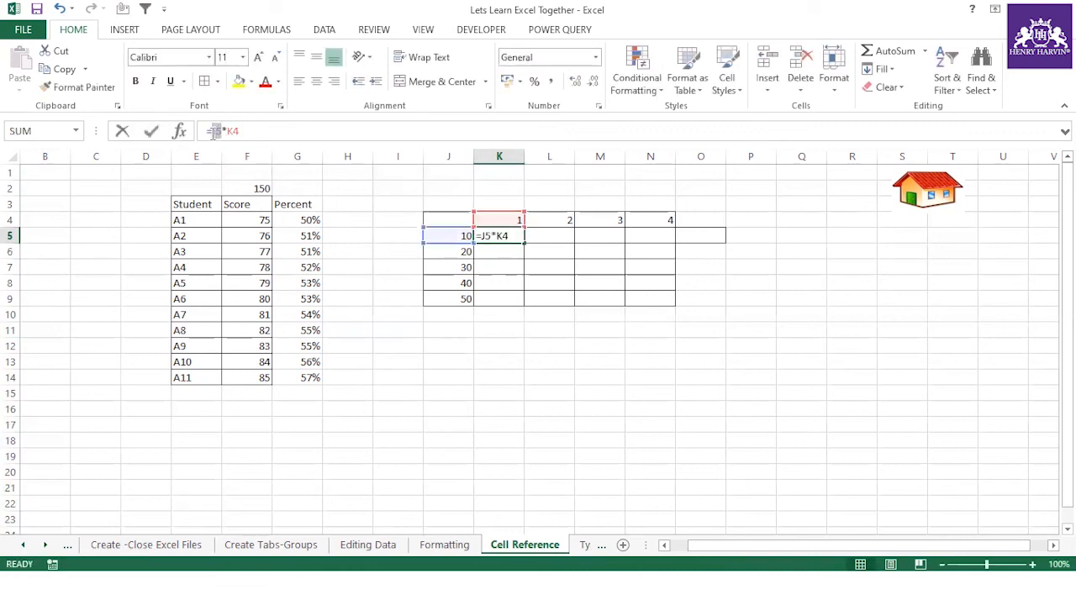
double_click(216, 132)
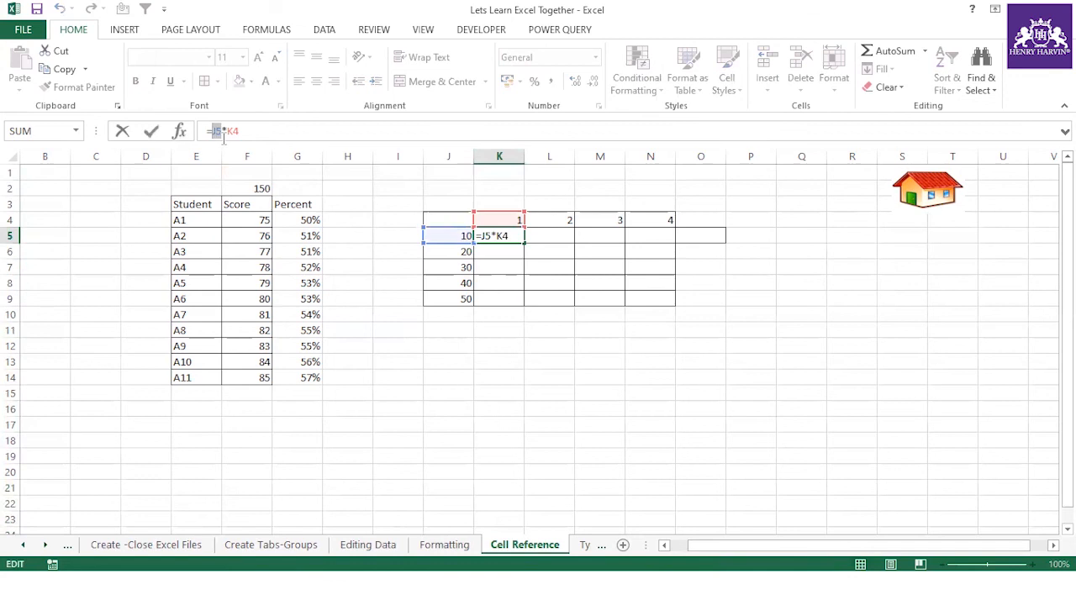
key("F4")
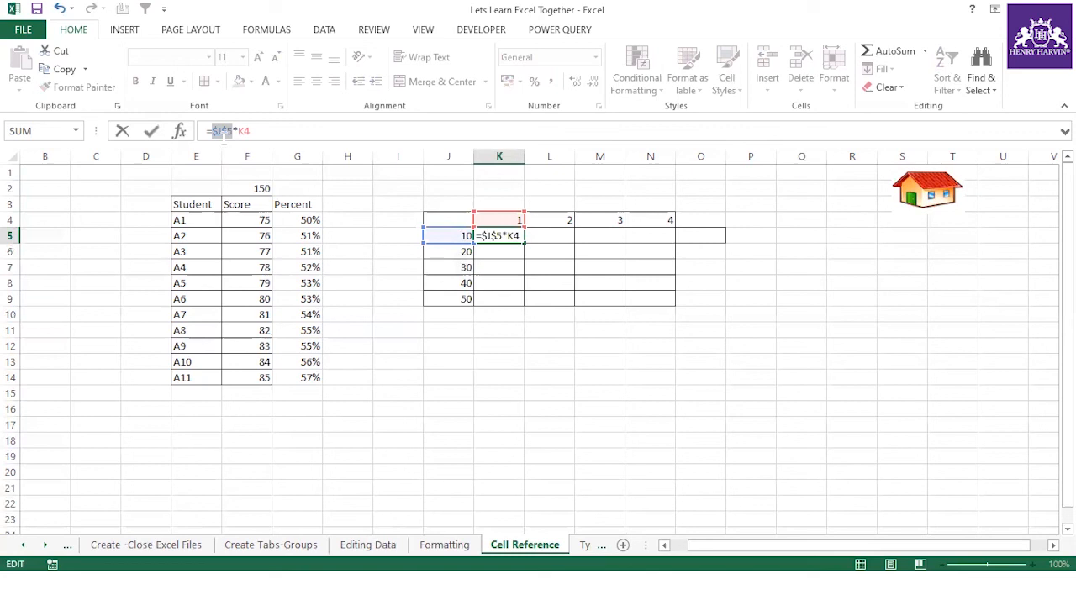
key("F4")
key("F4")
Lock only the row of the K4 reference to complete =$J5*K$4, and fill the formula from K5 across K5:N9.
left_click(278, 132)
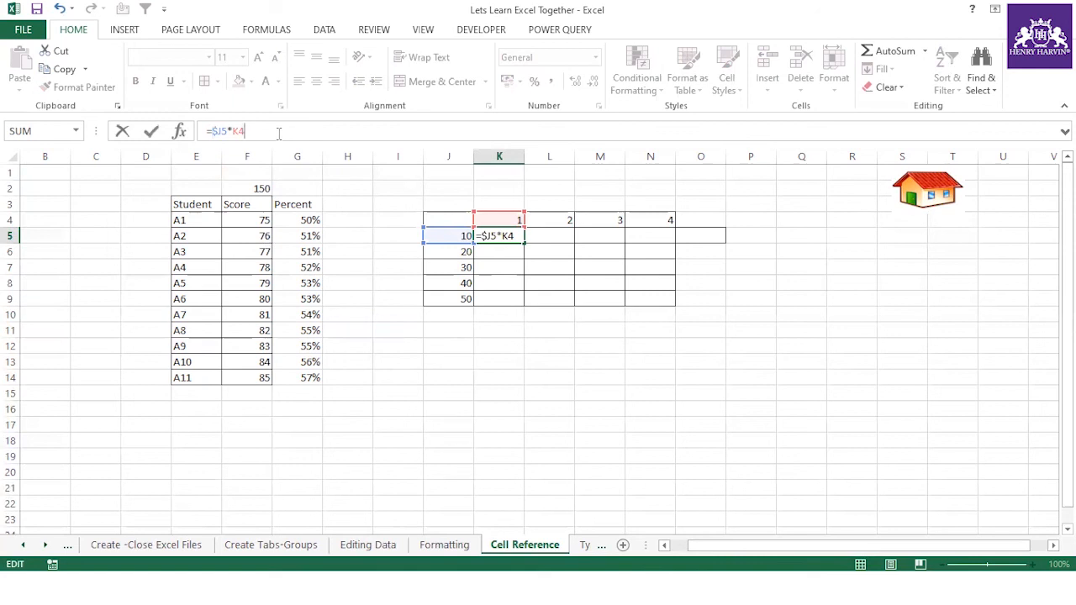
key("F4")
key("F4")
key("Return")
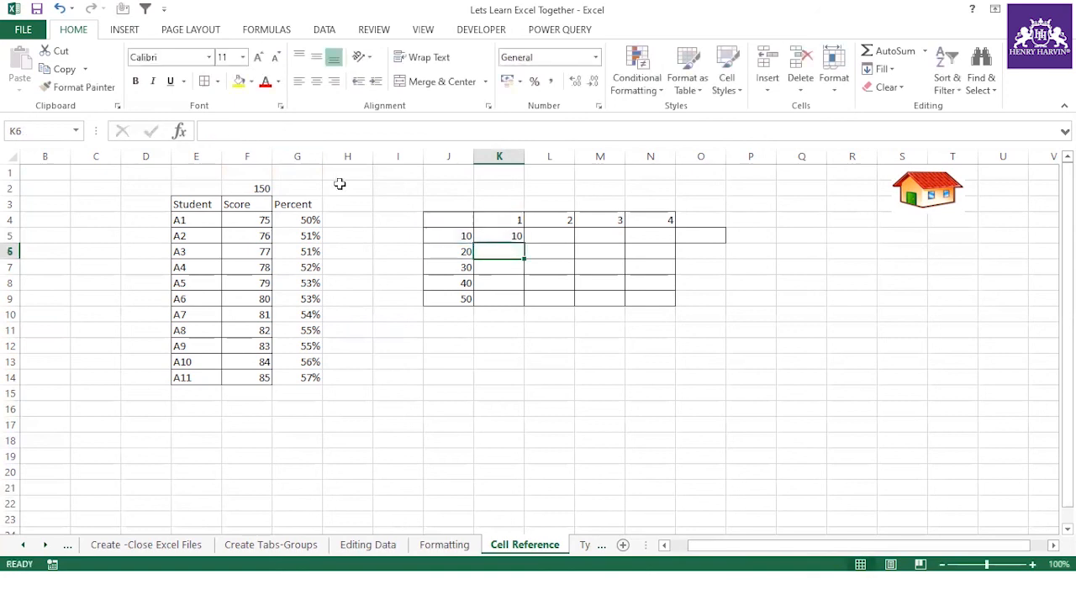
left_click(503, 238)
left_click_drag(525, 242, 663, 300)
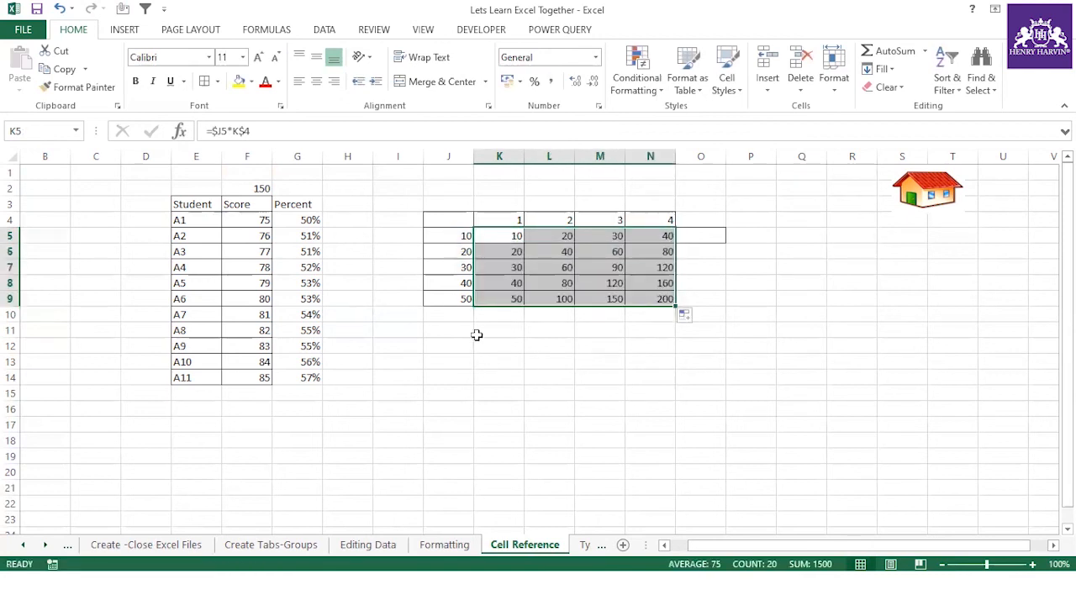
Check the row 9 products against headers J9 and N4, and review the whole grid J4:N9.
left_click(460, 296)
left_click(508, 299)
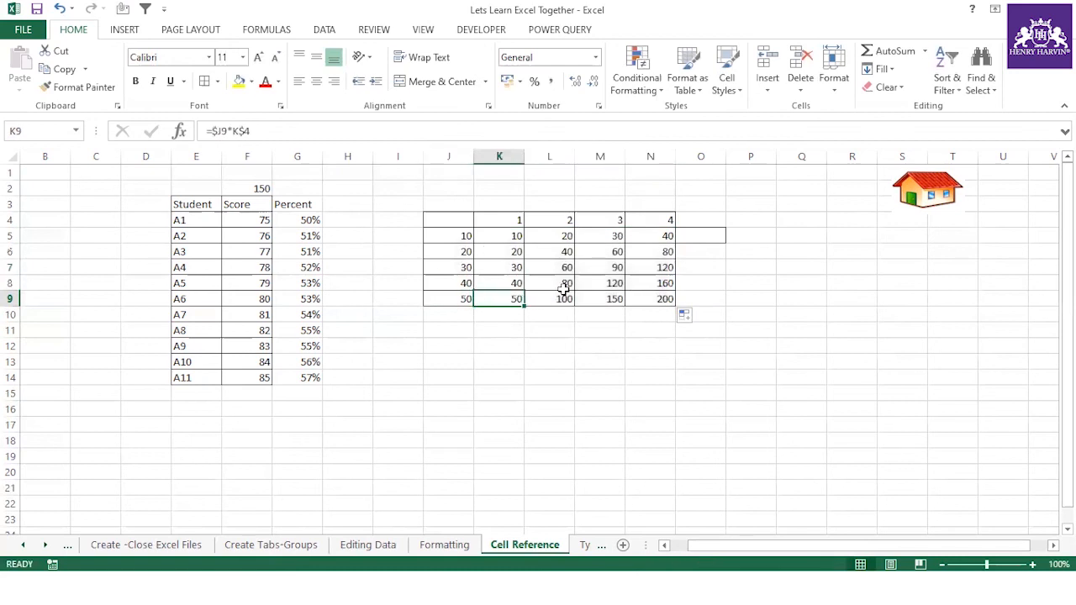
left_click(616, 301)
left_click(468, 300)
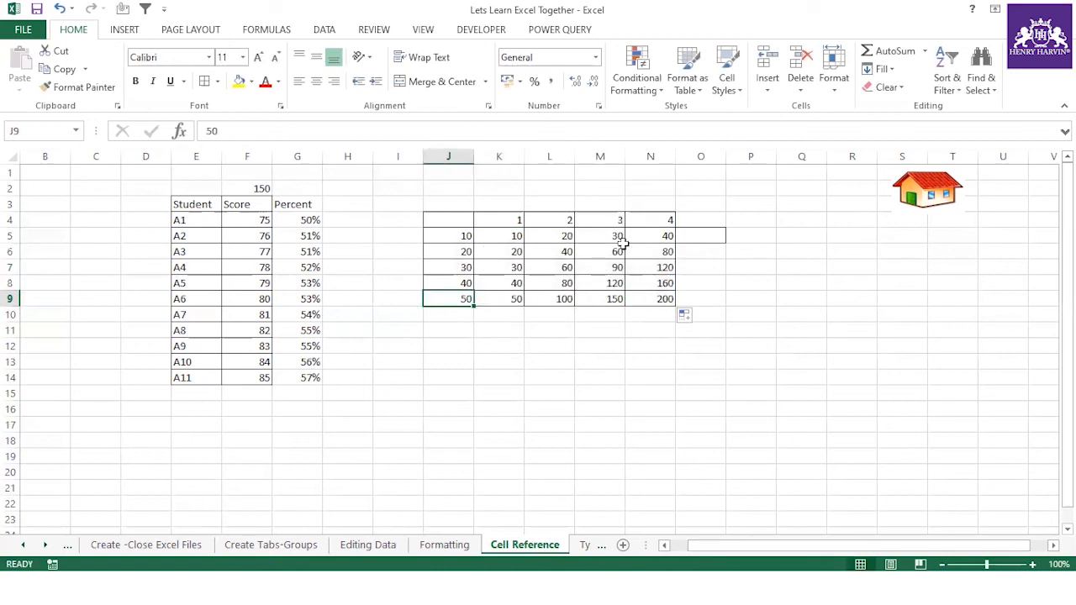
left_click(649, 220)
left_click(659, 299)
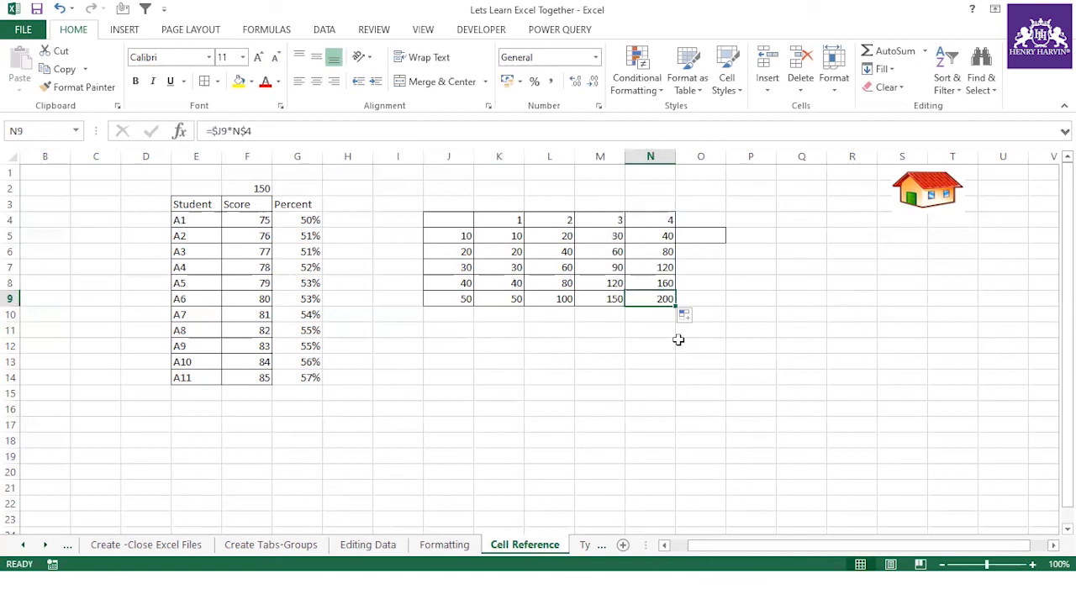
left_click_drag(436, 218, 664, 296)
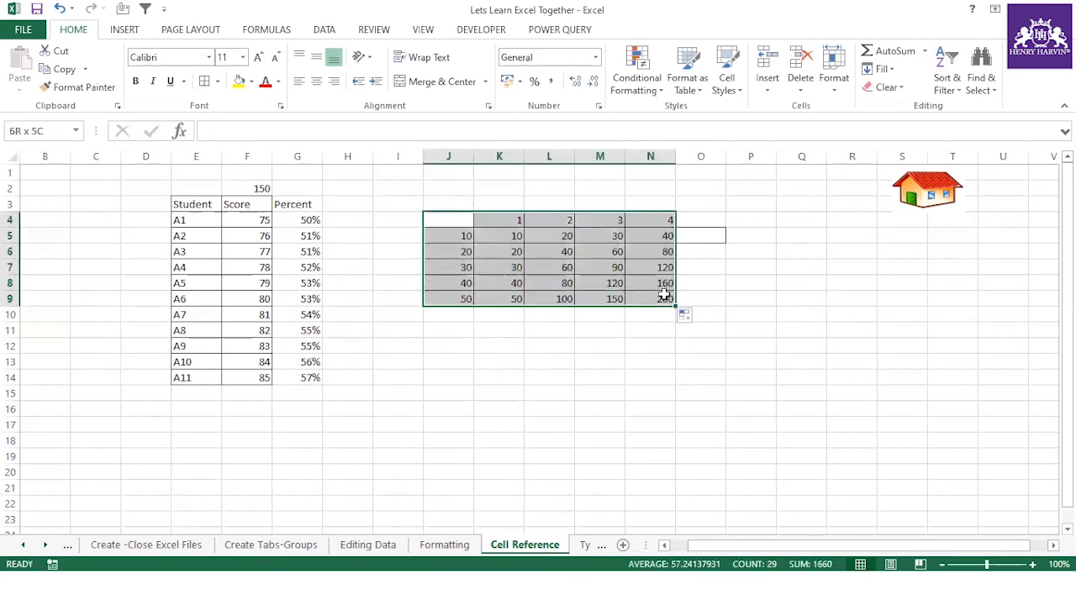
Review the list of cell reference topics in A1:A3.
left_click_drag(803, 547, 786, 546)
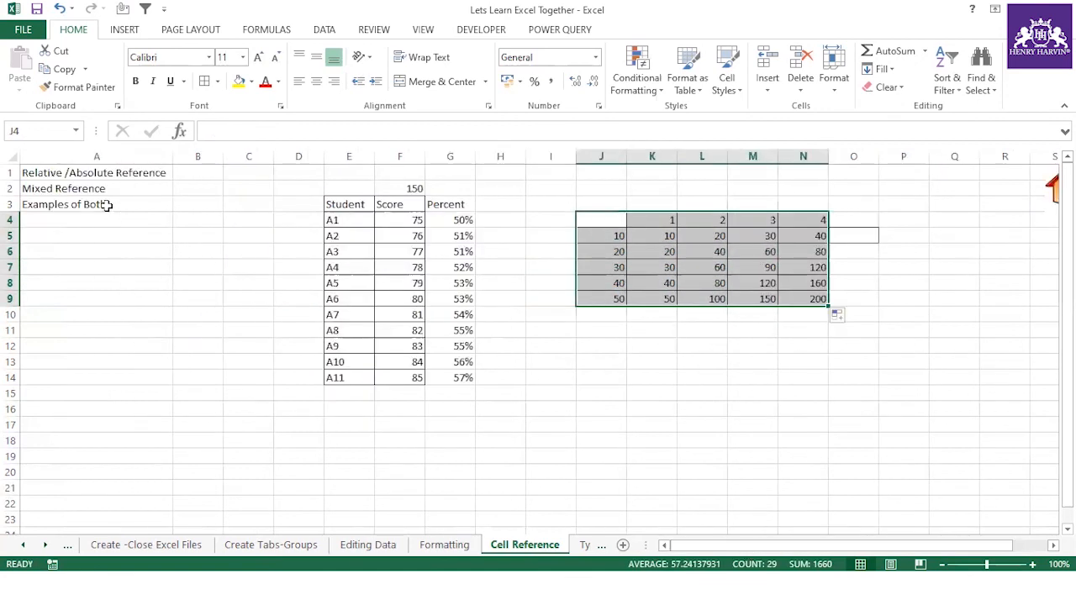
left_click_drag(85, 172, 84, 209)
left_click(252, 313)
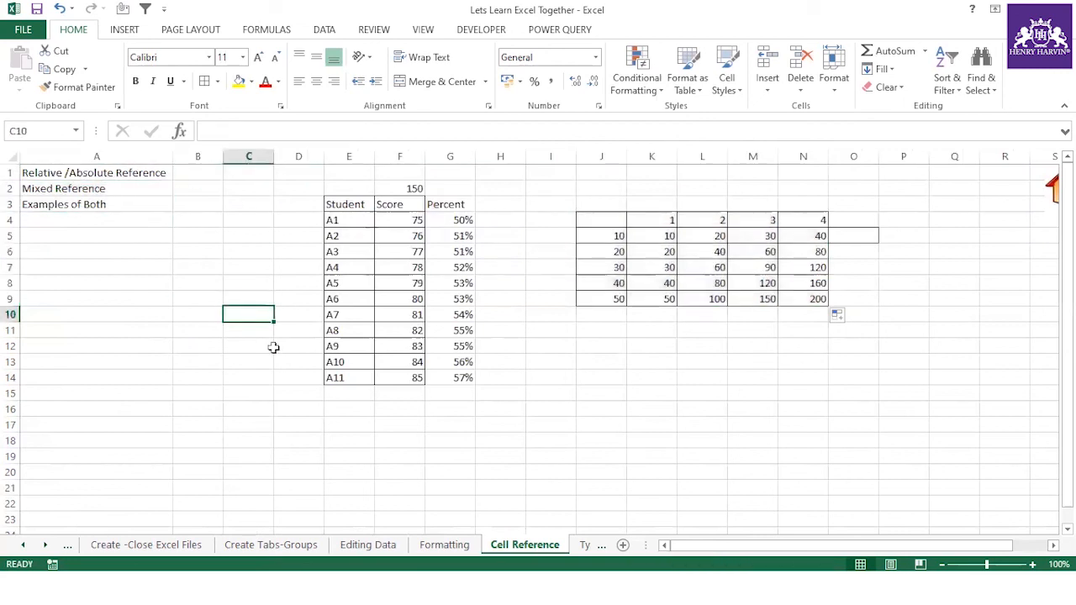